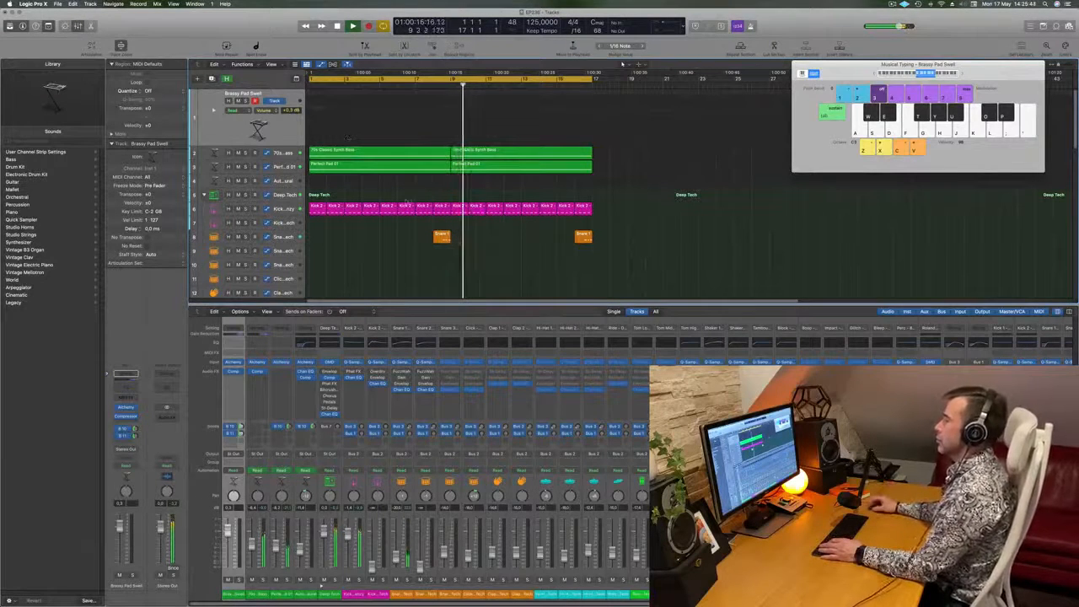
- Stop playback and audition the Brassy Pad Swell sound by playing a few notes on the musical typing keyboard
key("space")
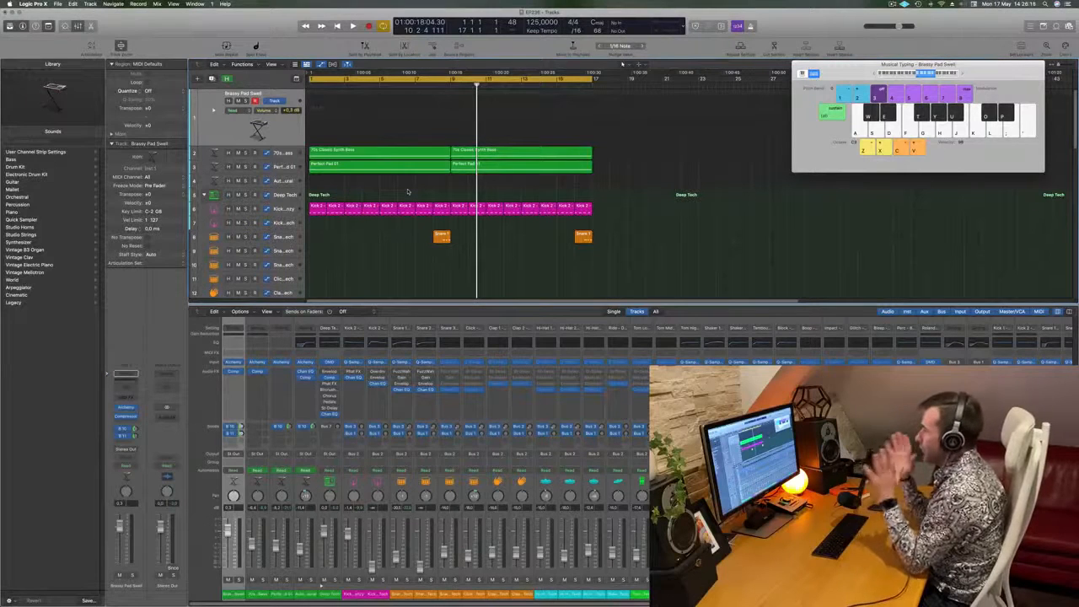
key("k")
key("l")
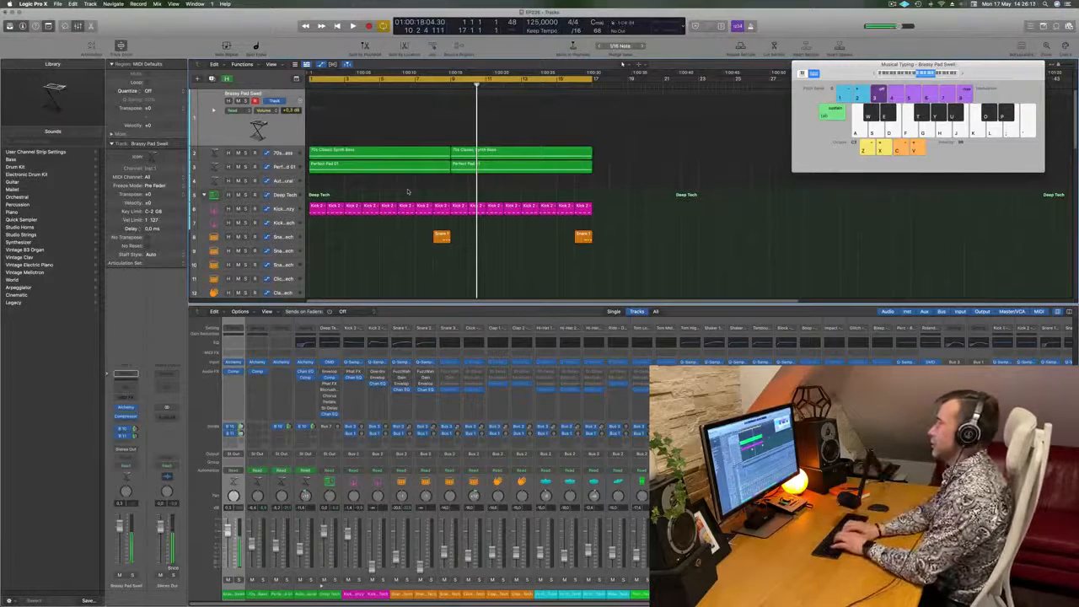
key("d")
key("f")
key("g")
key("j")
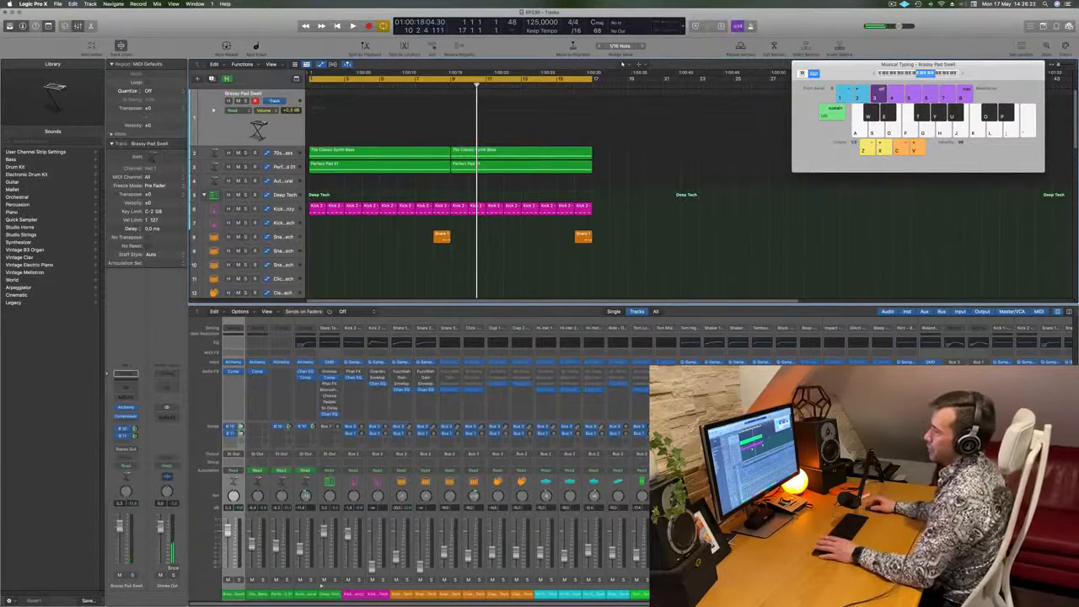
- Inspect the options of the Bus 10 and Bus 11 sends on the Brassy Pad Swell channel
left_click(124, 430)
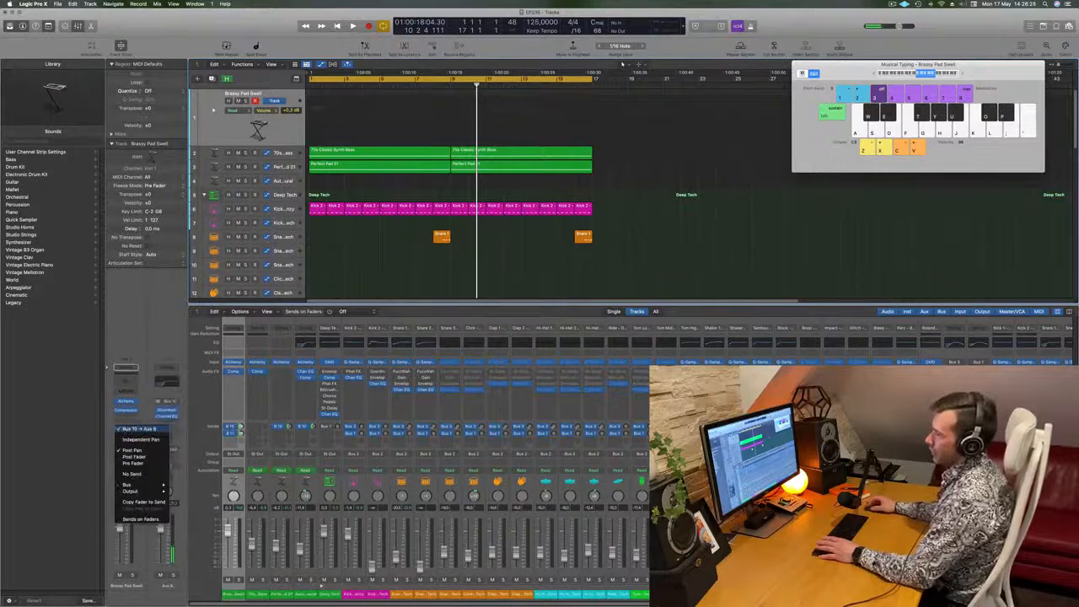
left_click(114, 441)
left_click(124, 436)
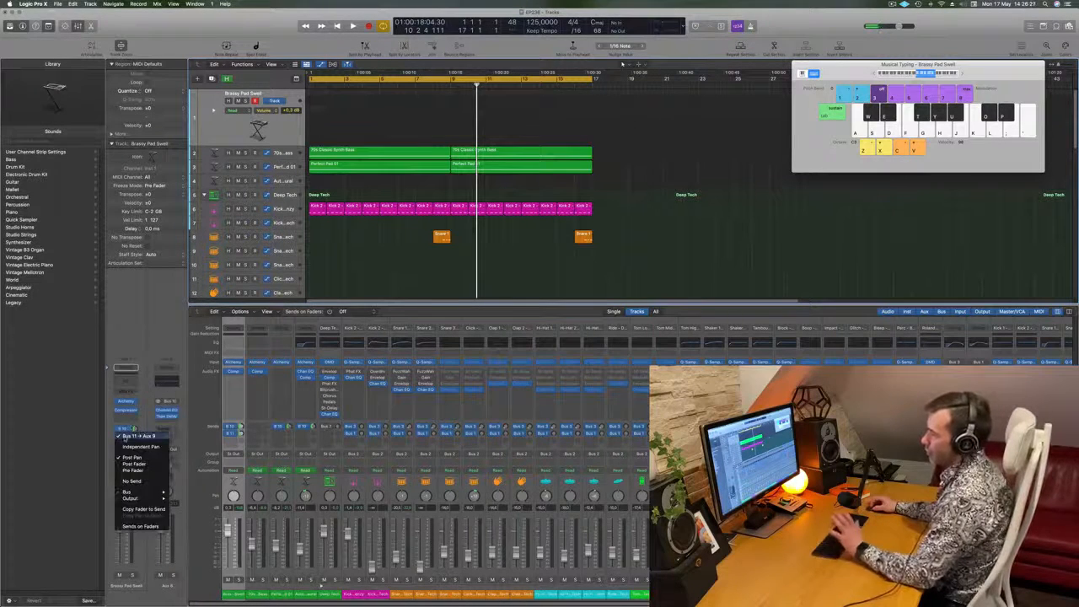
left_click(149, 335)
- Play longer note phrases on Brassy Pad Swell to hear the sound with its send effects
key("l")
key("h")
key("g")
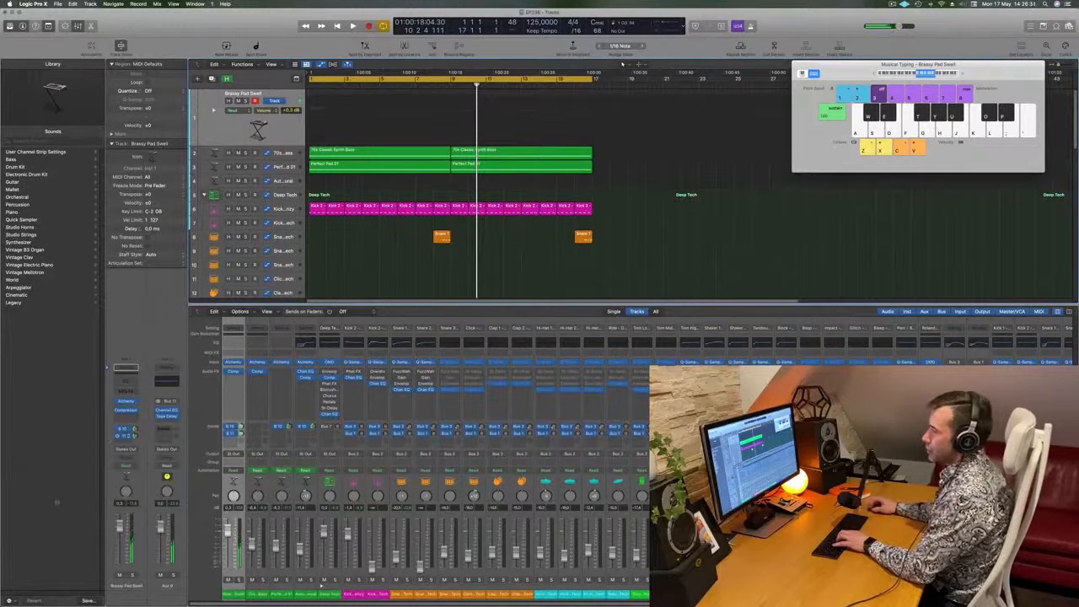
key("g")
key("h")
key("h")
key("j")
key("g")
key("d")
key("g")
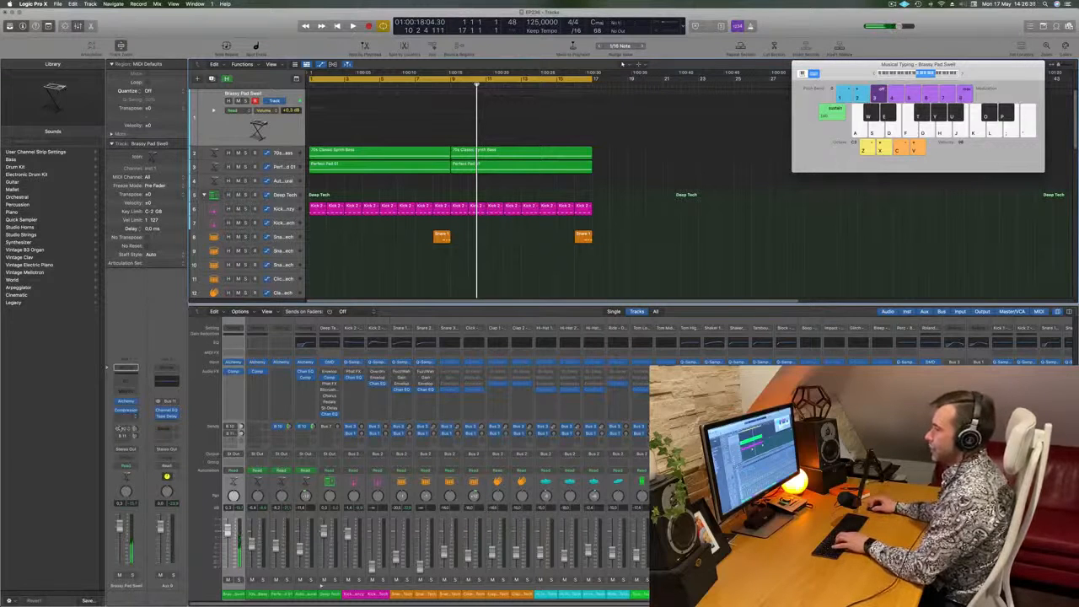
key("l")
key("k")
key("j")
key("d")
key("s")
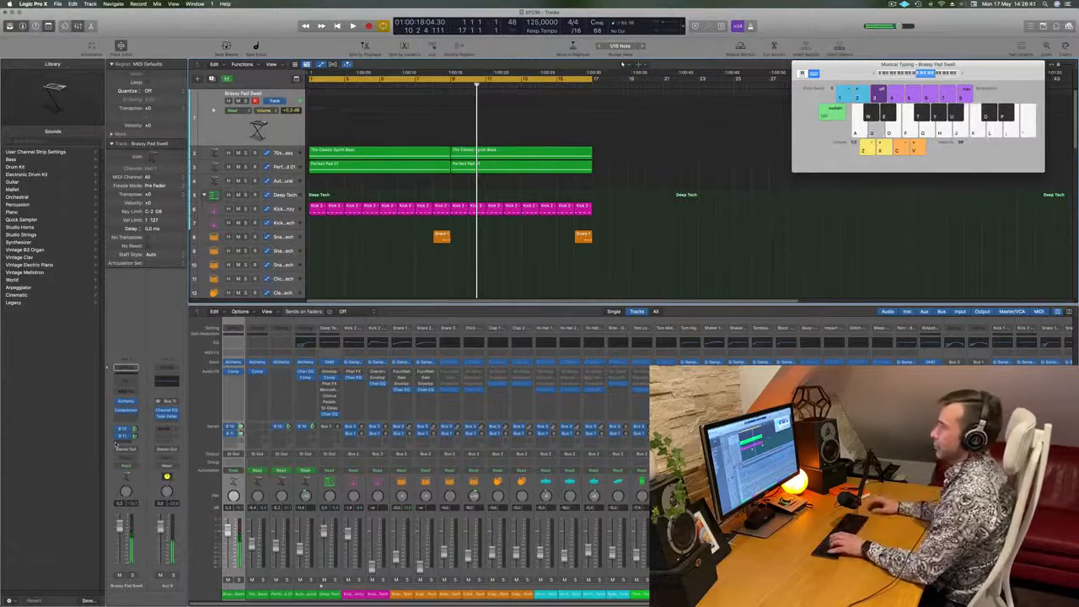
- Play the arrangement from the beginning and rehearse a melody over it with Brassy Pad Swell
key("Return")
key("space")
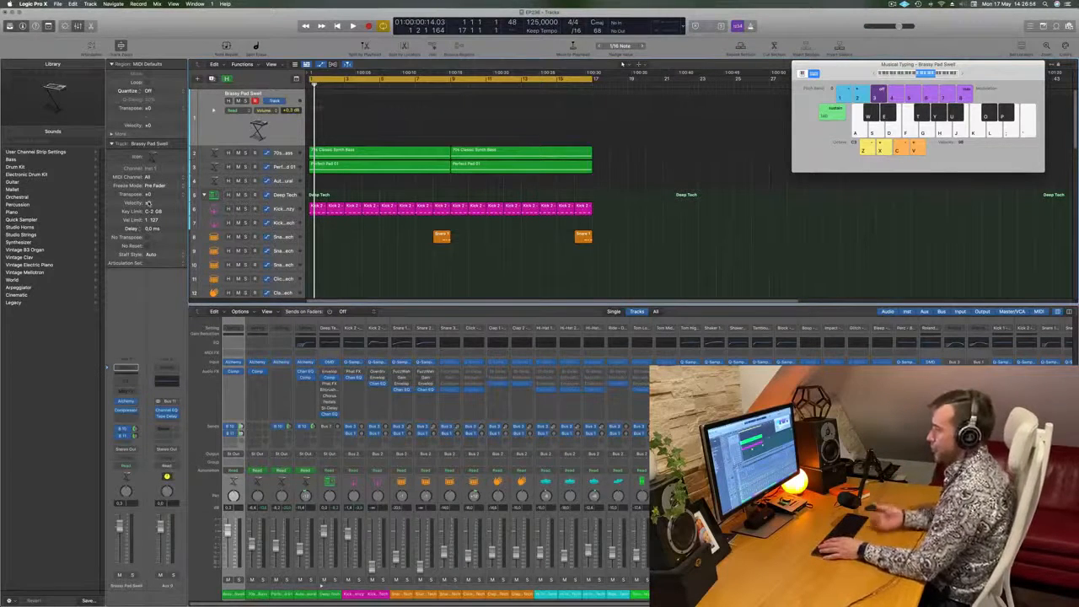
key("space")
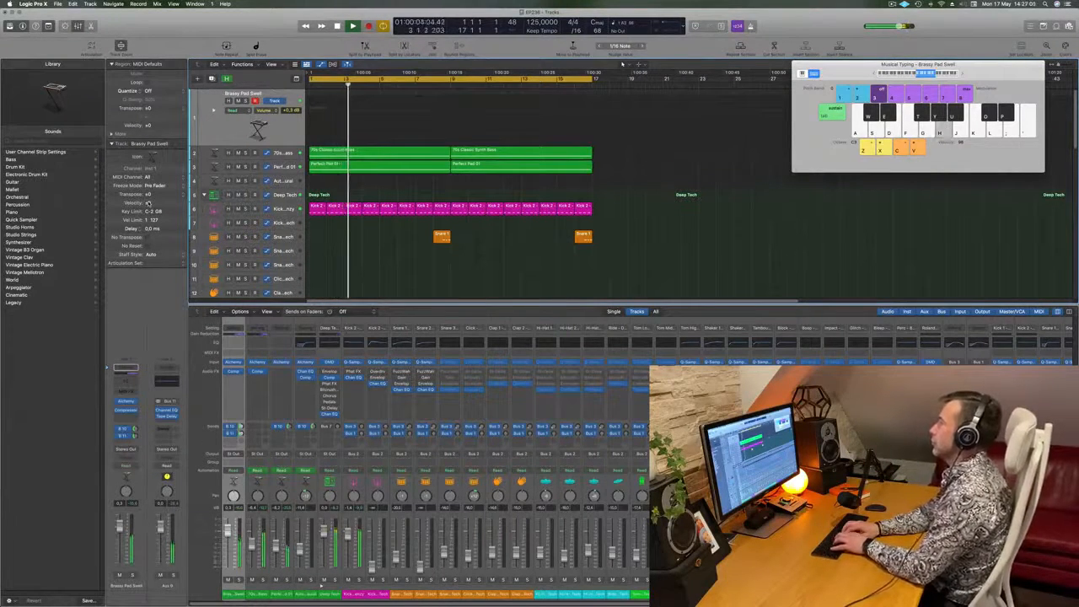
key("k")
key("l")
key("semicolon")
key("h")
key("semicolon")
key("semicolon")
key("k")
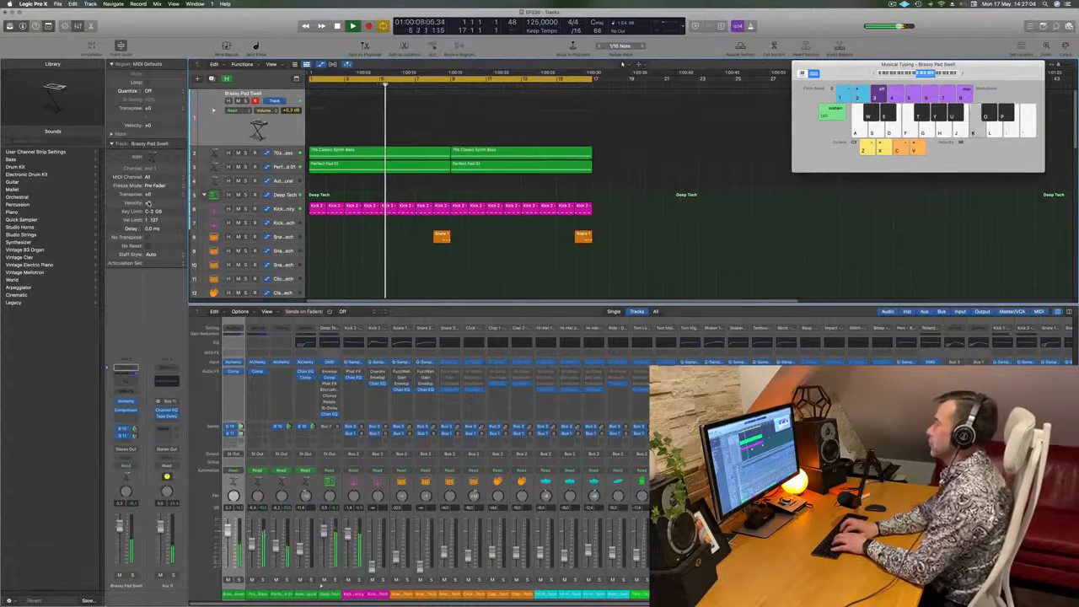
key("k")
key("h")
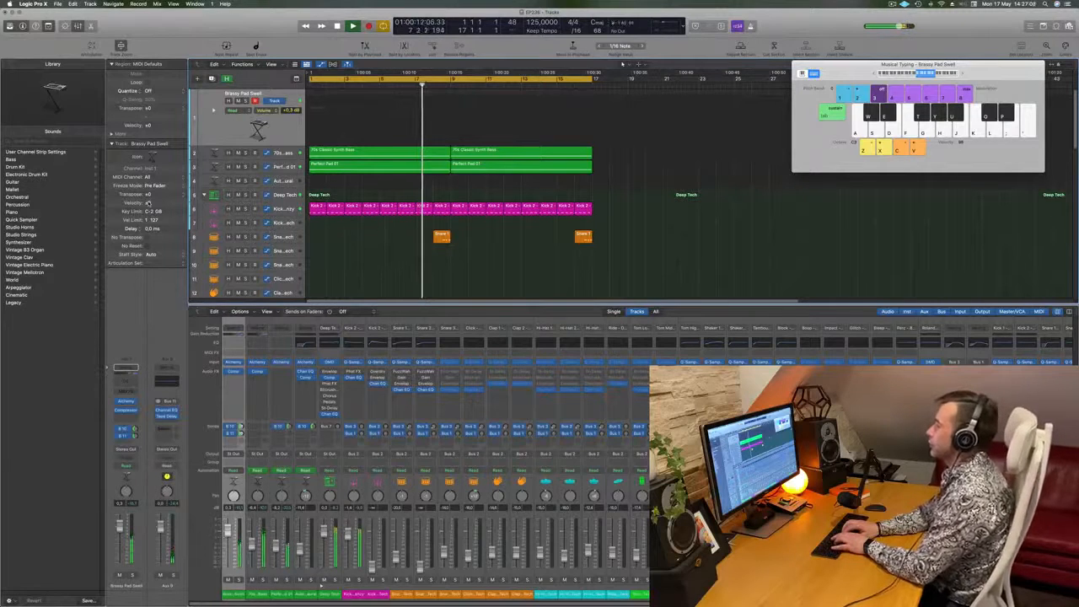
key("h")
key("semicolon")
key("l")
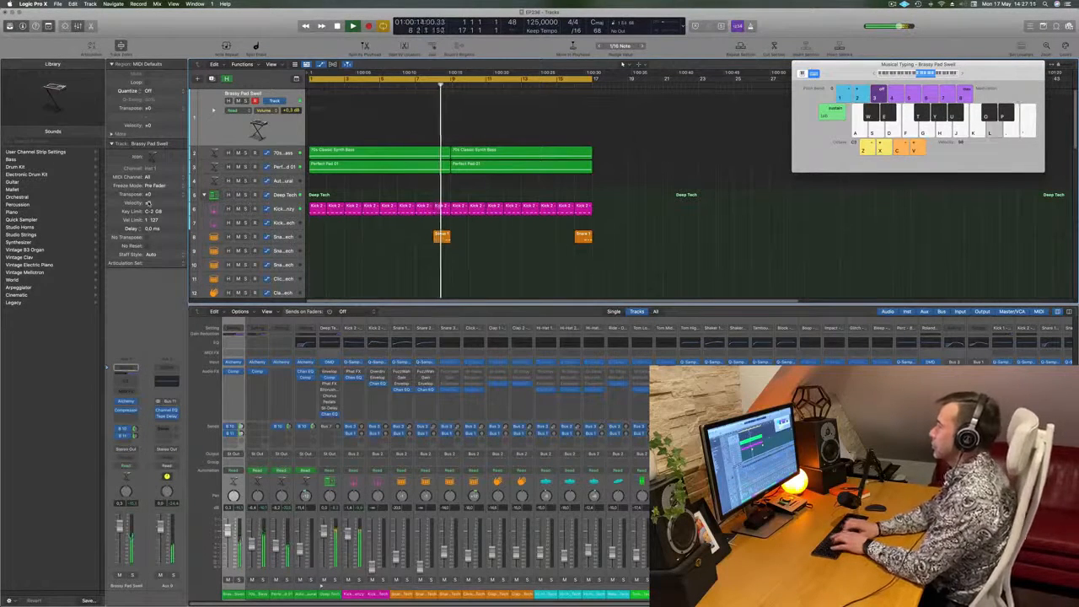
key("h")
key("f")
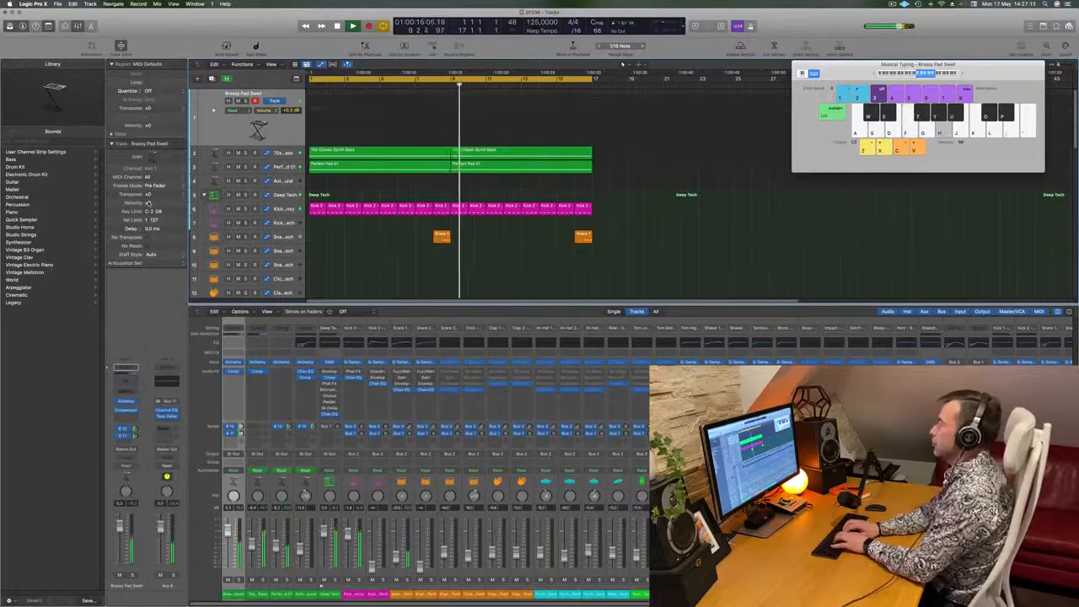
key("h")
key("h")
key("l")
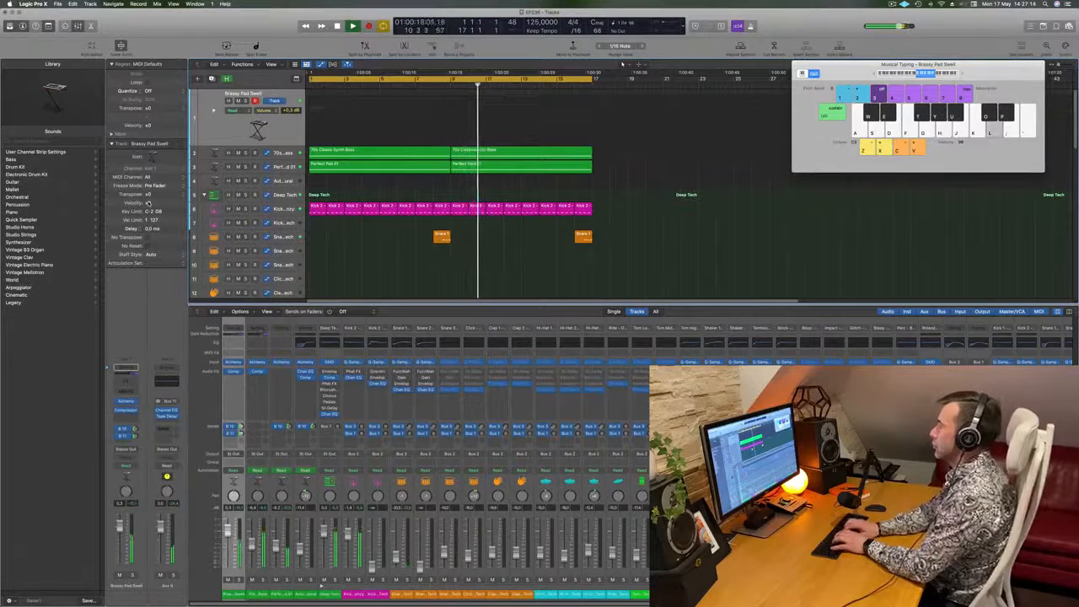
- Start recording around bar 11 and play the melody on the Brassy Pad Swell track up to bar 17
key("r")
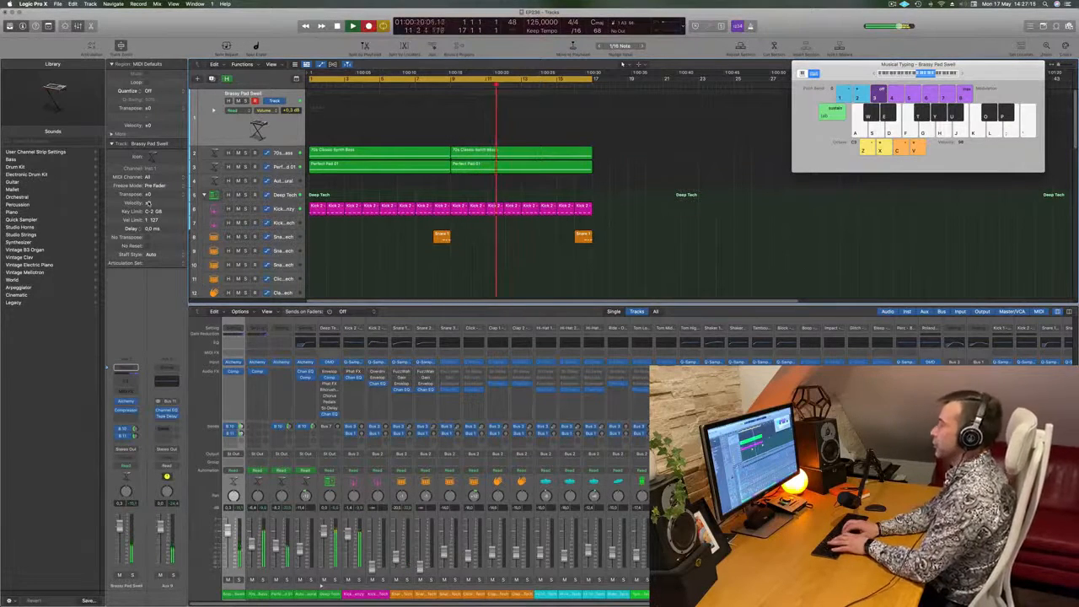
key("k")
key("h")
key("h")
key("h")
key("k")
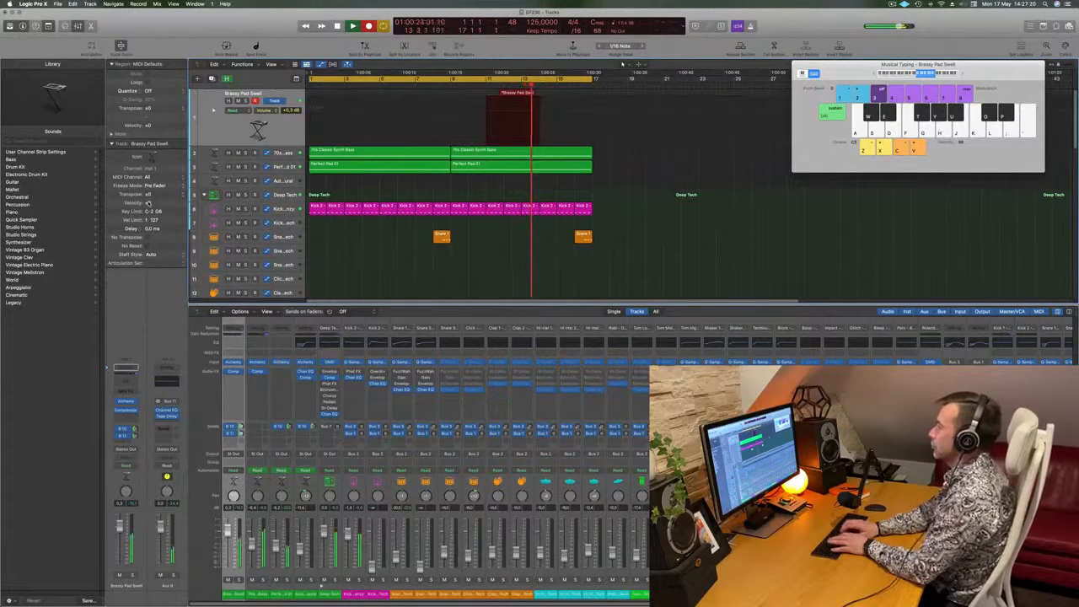
key("l")
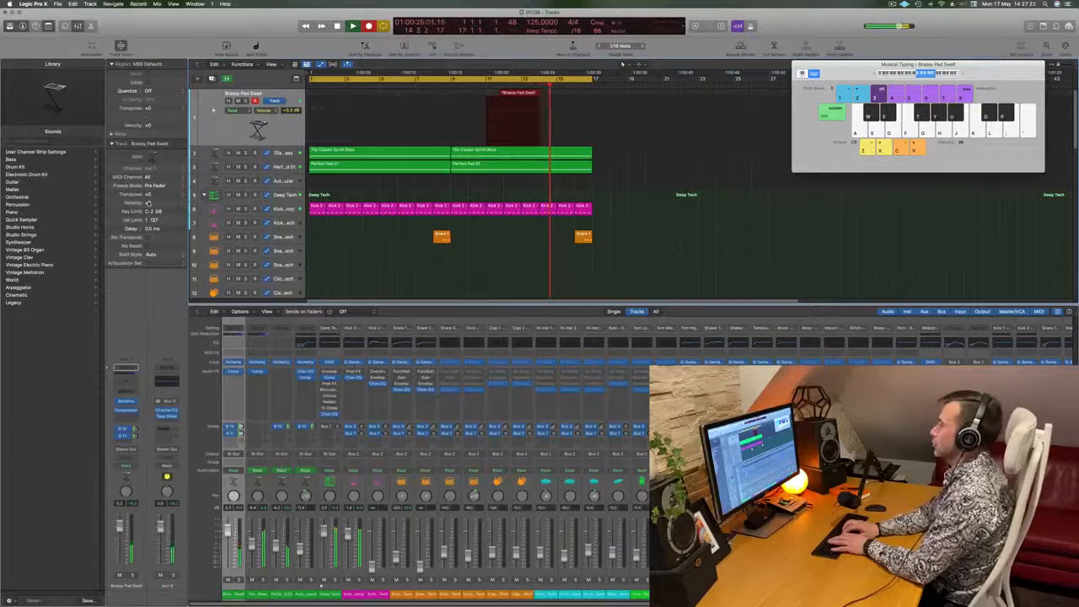
key("h")
key("h")
key("k")
key("l")
key("h")
key("semicolon")
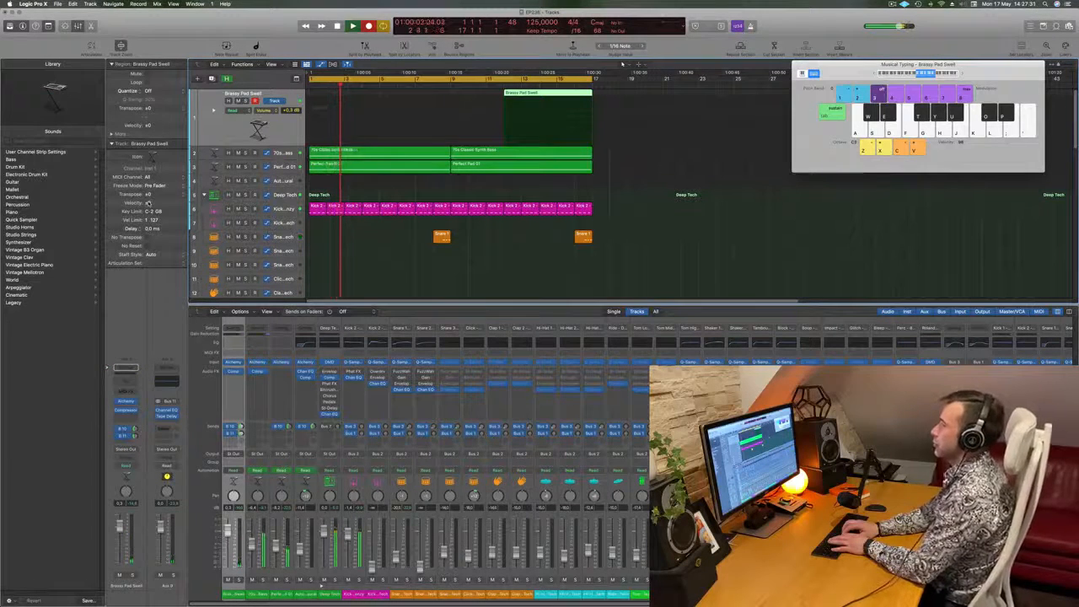
- Record another melody pass on Brassy Pad Swell over bars 3 and 4, and stop recording
key("h")
key("h")
key("h")
key("h")
key("k")
key("semicolon")
key("l")
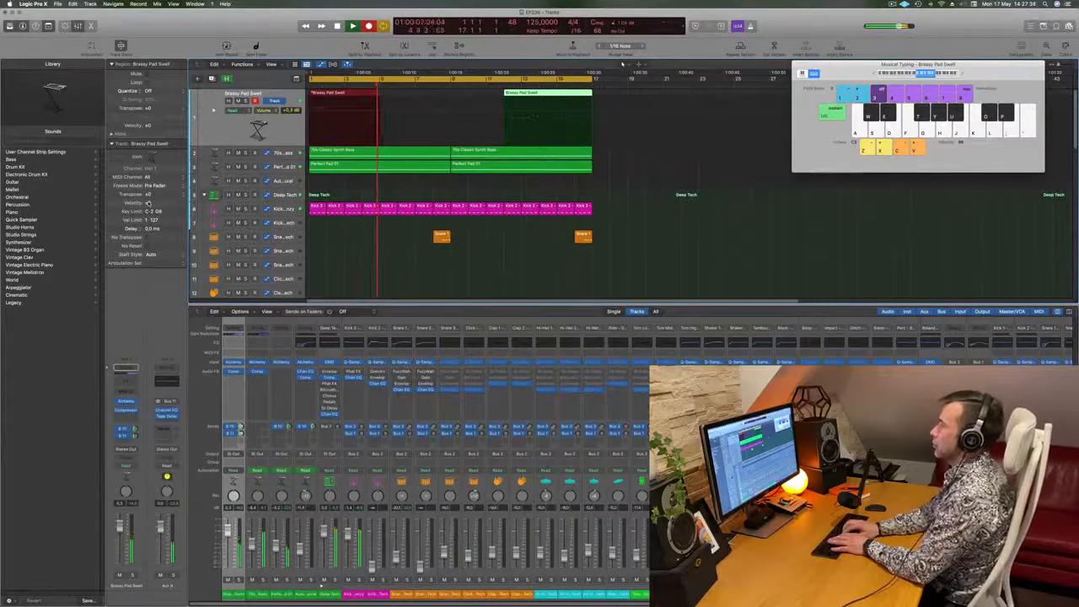
key("space")
- Play back the arrangement from the start and around bar 14 to compare the two recorded Brassy Pad Swell regions
key("Return")
key("space")
left_click(556, 87)
key("h")
left_click(550, 94)
key("h")
key("k")
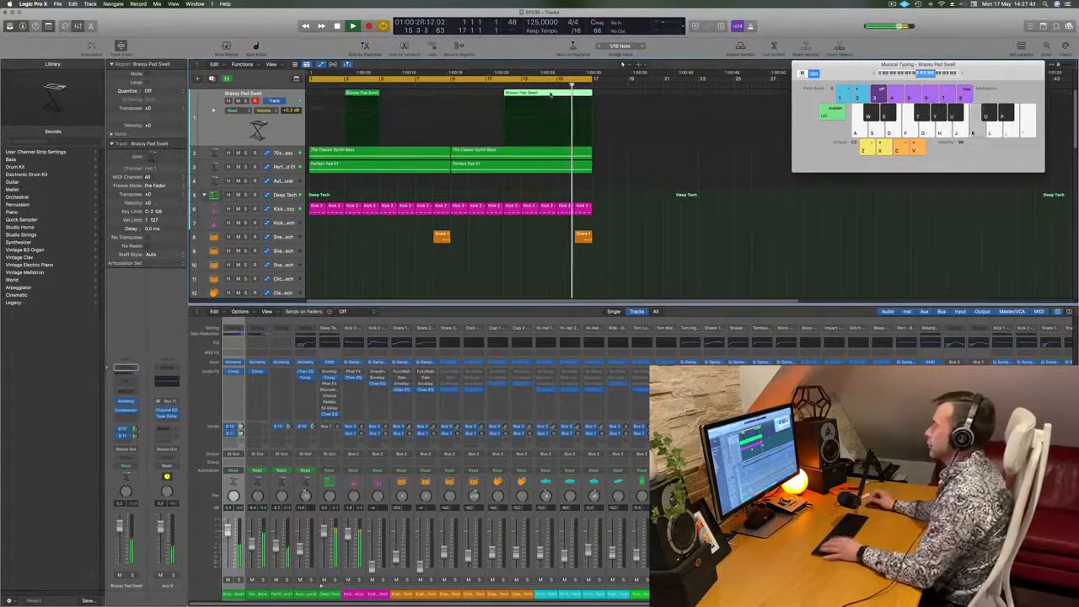
key("space")
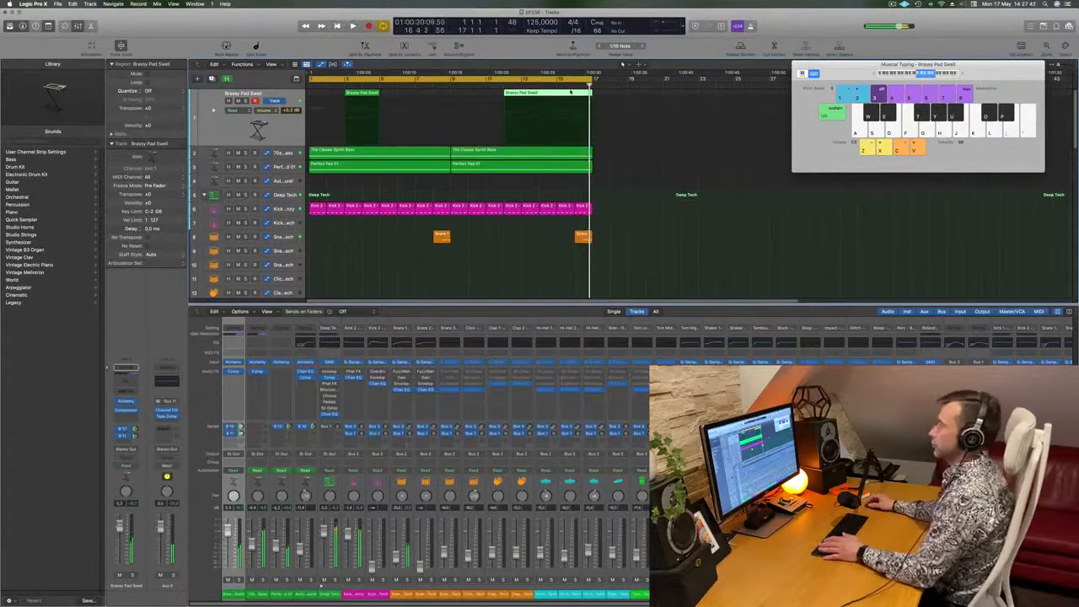
key("Return")
key("space")
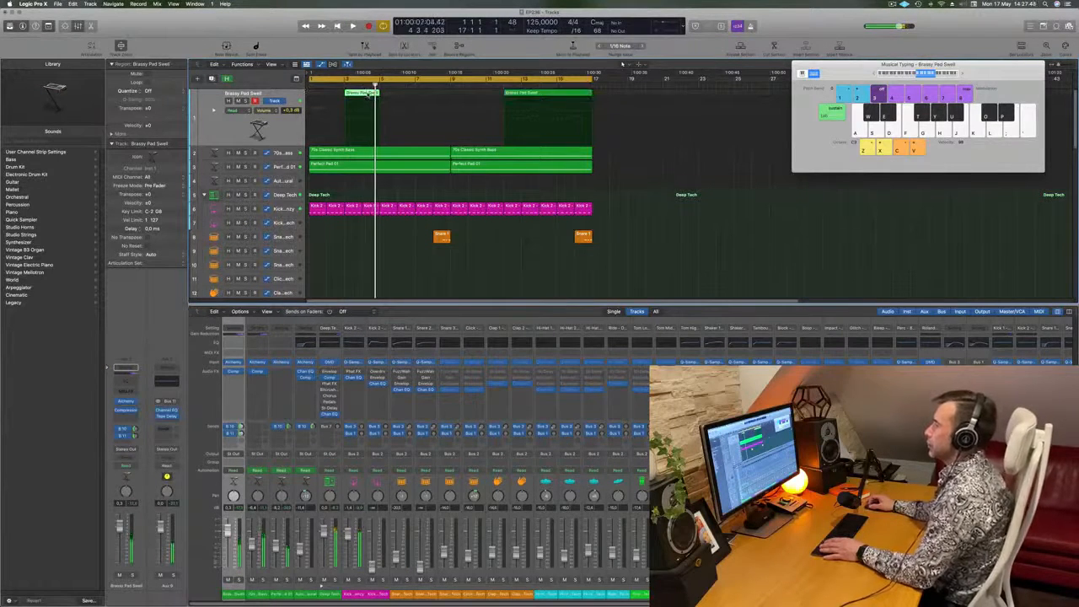
- Open the Piano Roll and move the Brassy Pad Swell region from bar 3 to bar 1, checking it by playback
key("p")
left_click_drag(370, 94, 334, 94)
scroll(396, 522, "left", 5)
key("space")
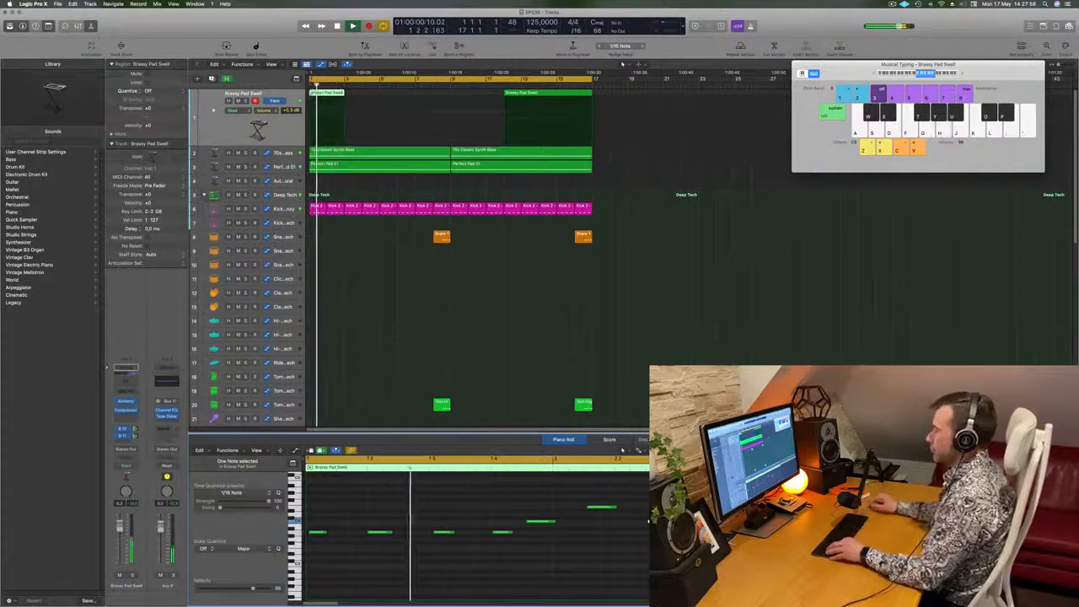
key("space")
- Split the later Brassy Pad Swell region at bar 15
left_click(556, 85)
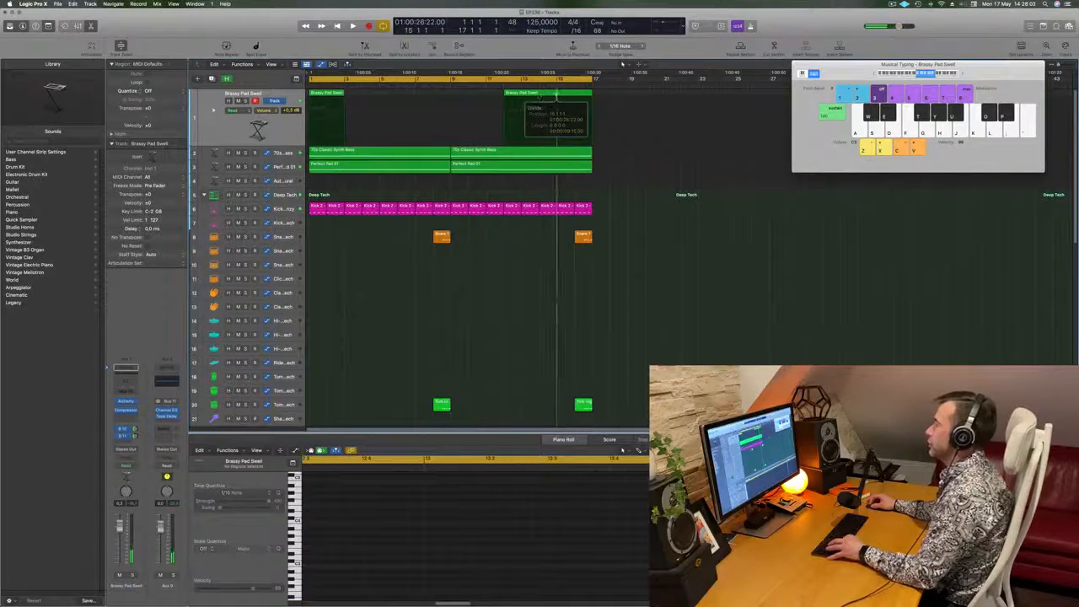
key("super+t")
left_click(595, 200)
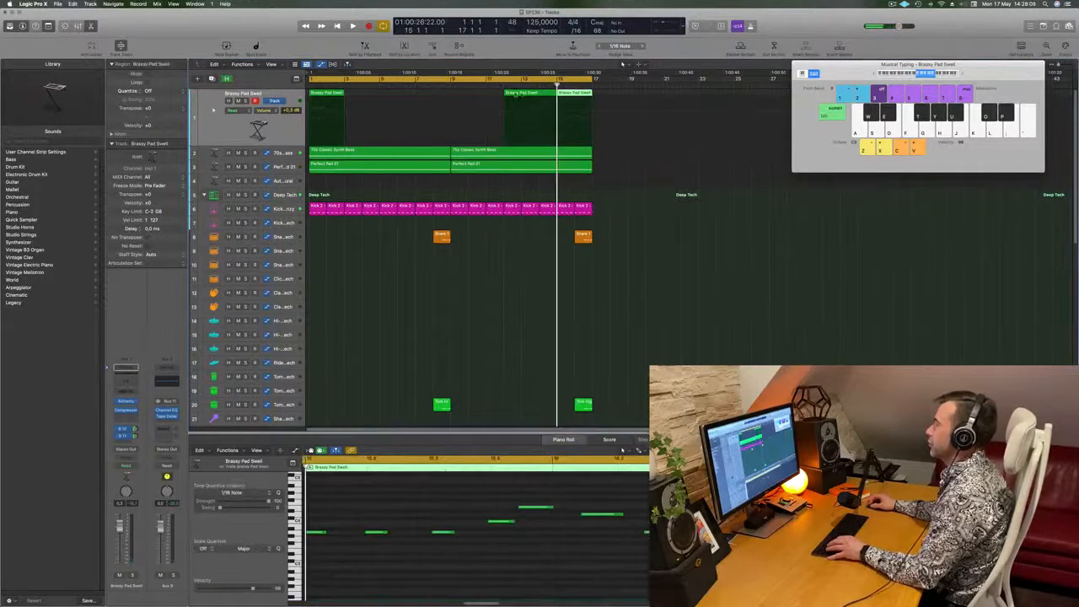
- Delete the region part before bar 15 and the Brassy Pad Swell region at bar 1
left_click(523, 94)
key("Delete")
left_click(321, 95)
key("Delete")
- Move the remaining Brassy Pad Swell region from bar 15 to bar 1 and play it back
left_click_drag(567, 96, 321, 95)
key("space")
scroll(400, 519, "down", 1)
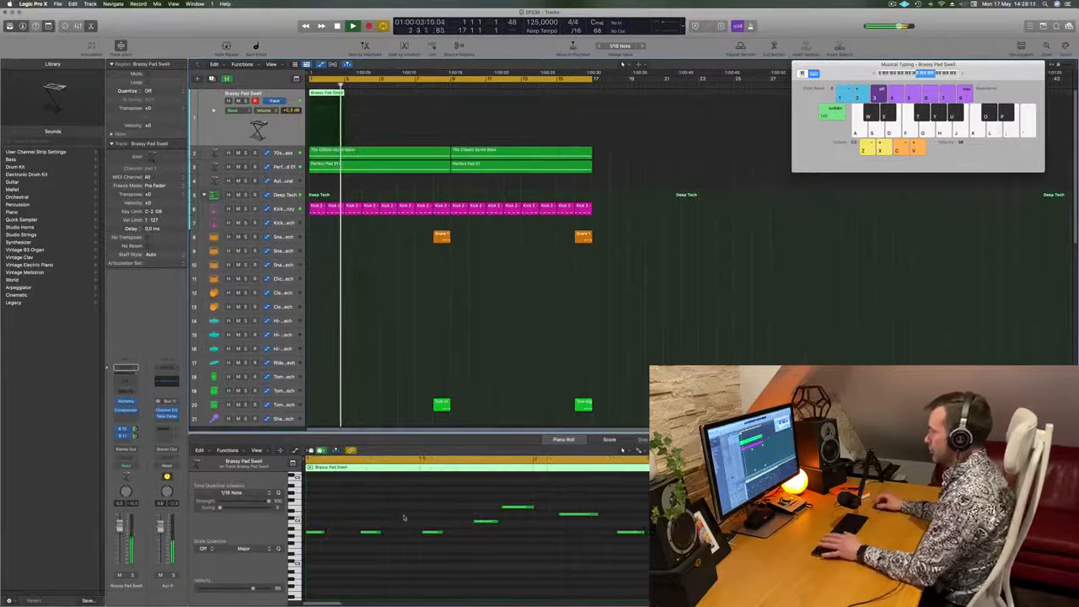
key("space")
- Adjust the timing of all melody notes in the Brassy Pad Swell region and play the result from bar 1
key("Left")
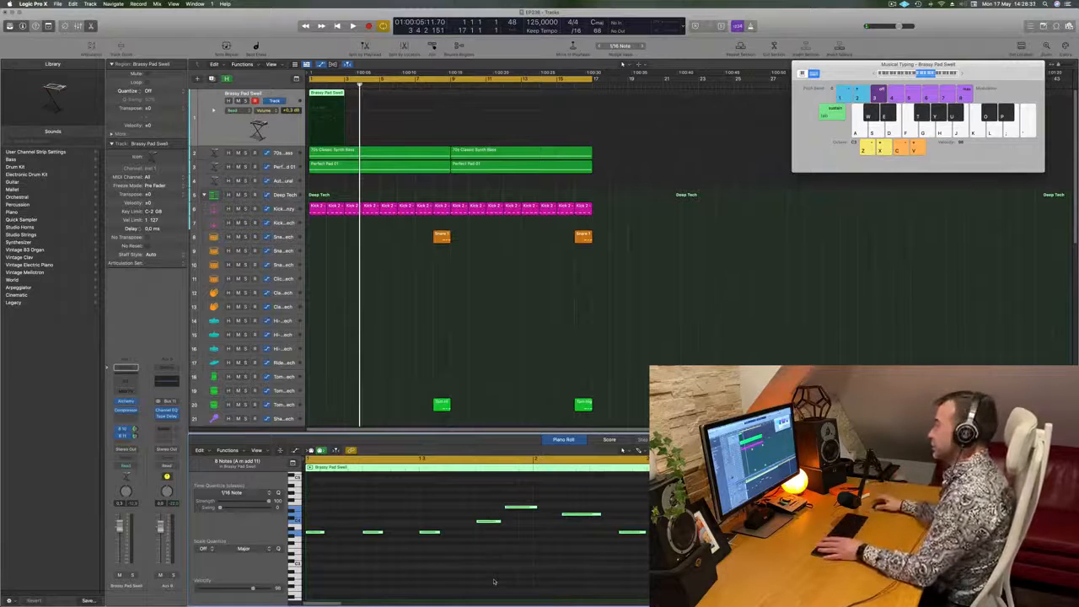
left_click(438, 286)
key("space")
left_click(329, 93)
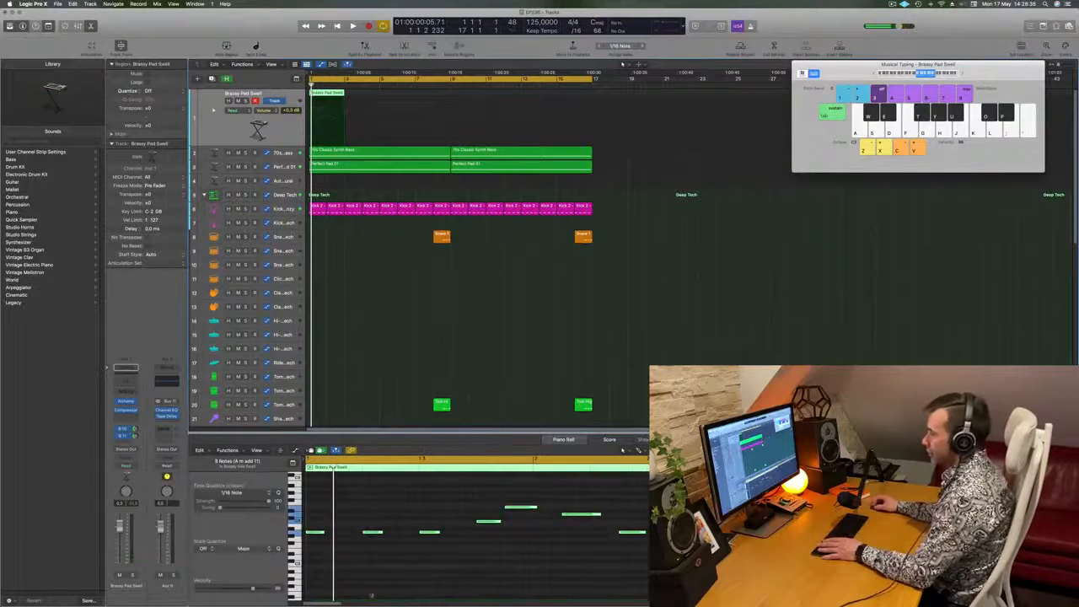
left_click(373, 585)
key("space")
- Adjust the first note of the melody at bar 1 in the Piano Roll and check it by playback
key("space")
left_click_drag(319, 534, 328, 535)
left_click(307, 533)
left_click(307, 534)
left_click(325, 533)
key("space")
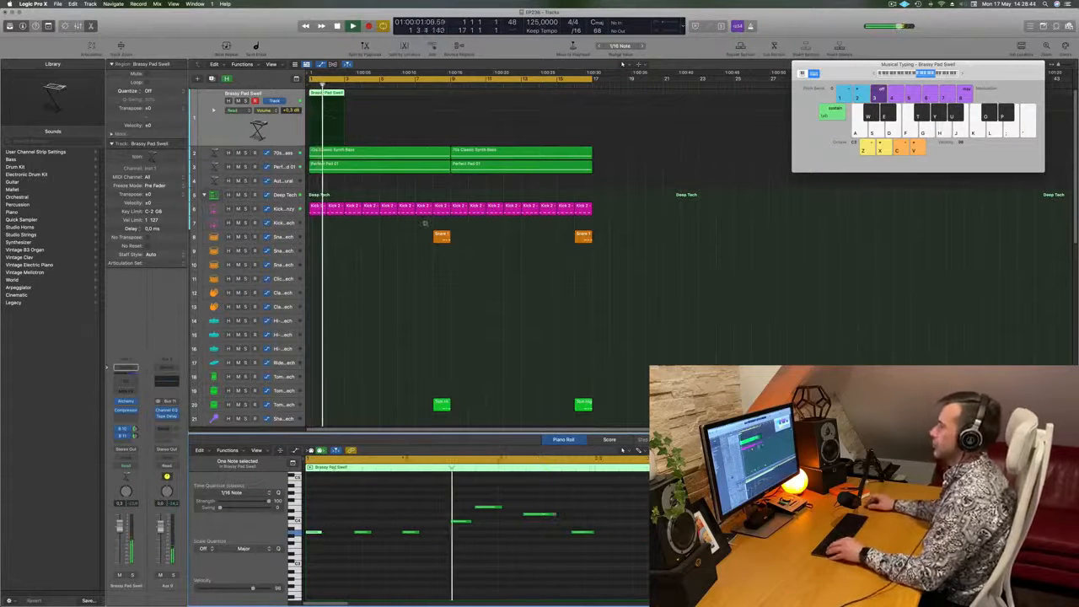
scroll(425, 223, "down", 3)
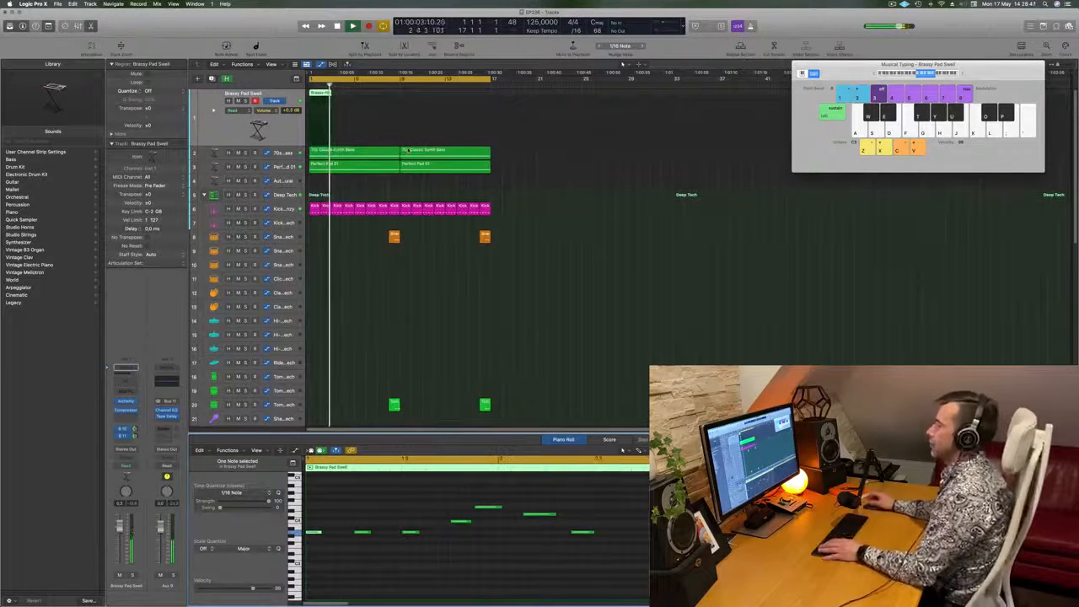
key("space")
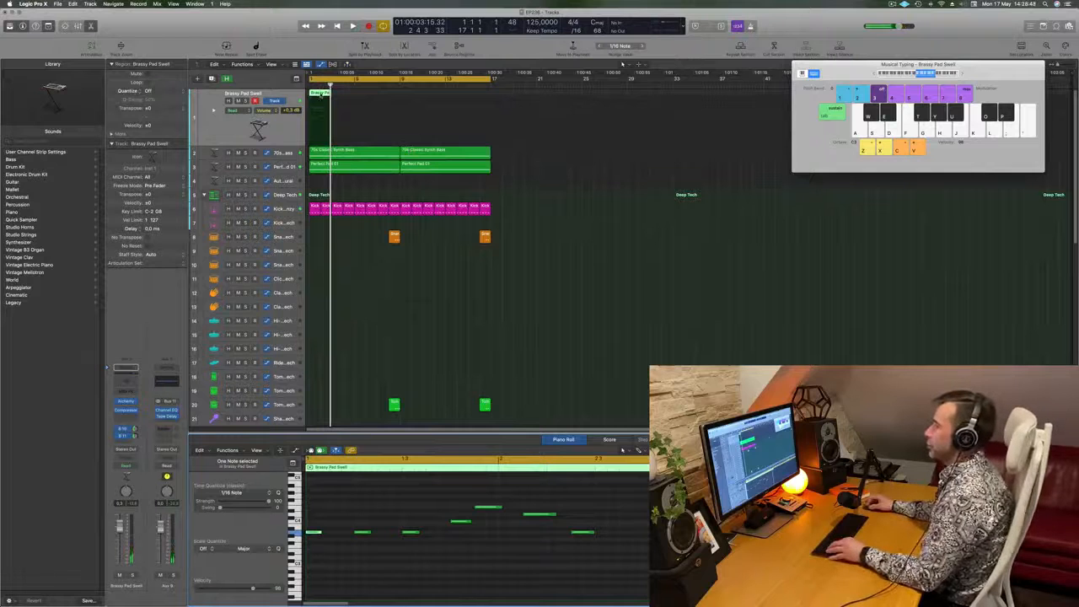
- Copy the two-bar Brassy Pad Swell region to bar 3 and listen to the arrangement with it
left_click_drag(319, 93, 345, 100)
left_click_drag(346, 99, 346, 100)
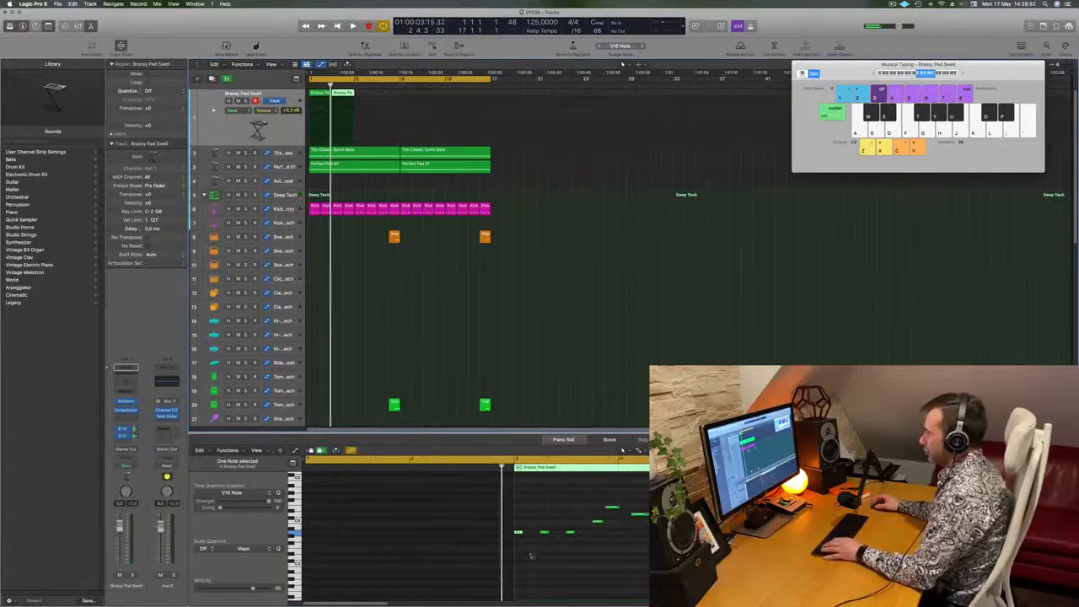
key("space")
key("space")
- In the copied region, raise the first three notes and lower the fifth note to vary the melody
left_click_drag(573, 515, 518, 543)
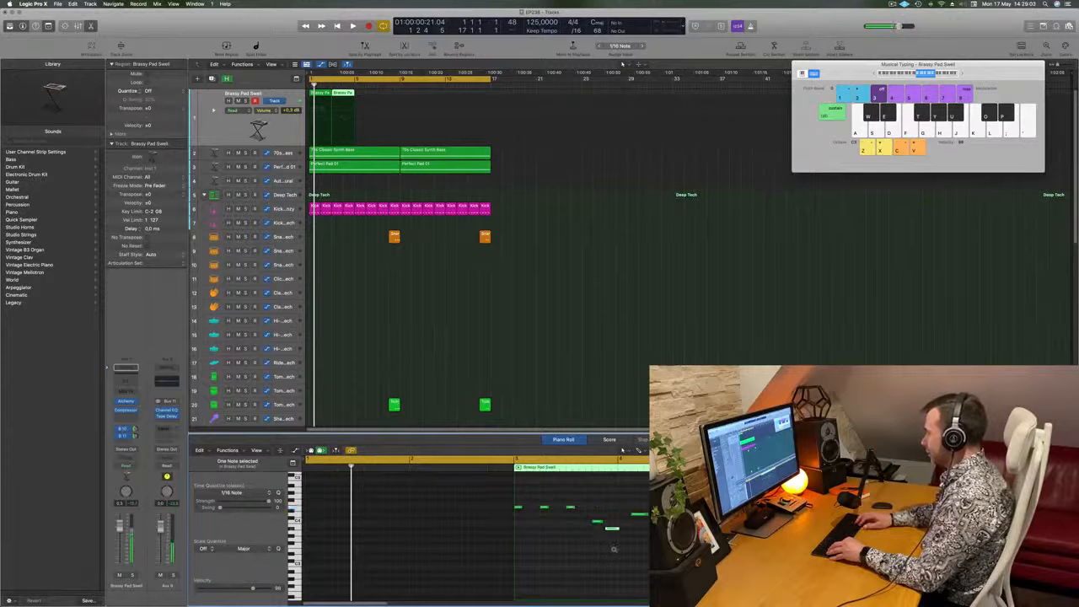
key("space")
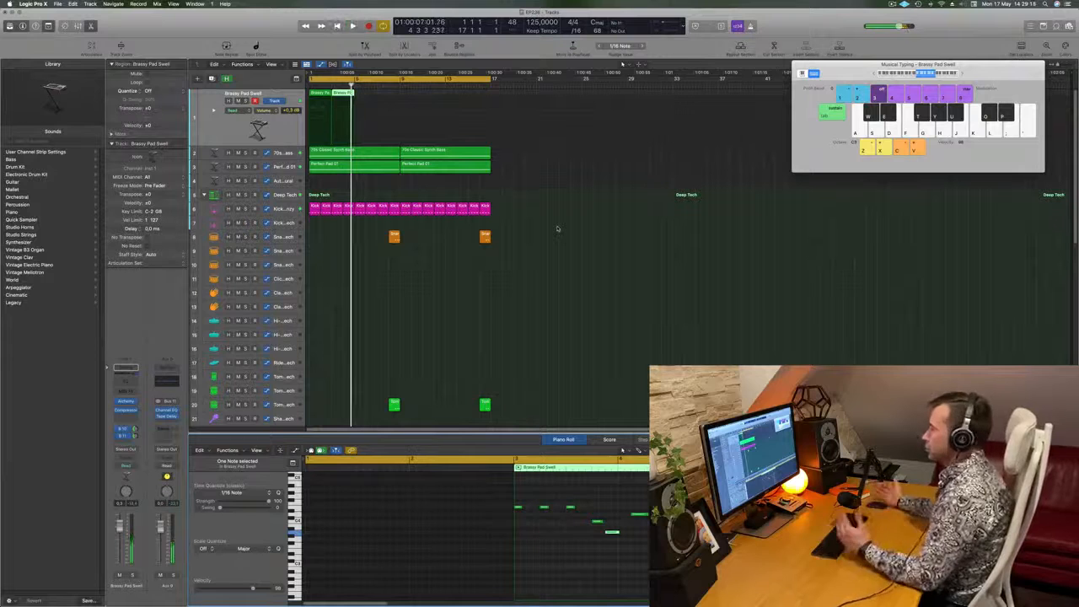
- Play both Brassy Pad Swell regions together from bar 1 and review their notes in the Piano Roll
left_click_drag(428, 145, 324, 108)
key("space")
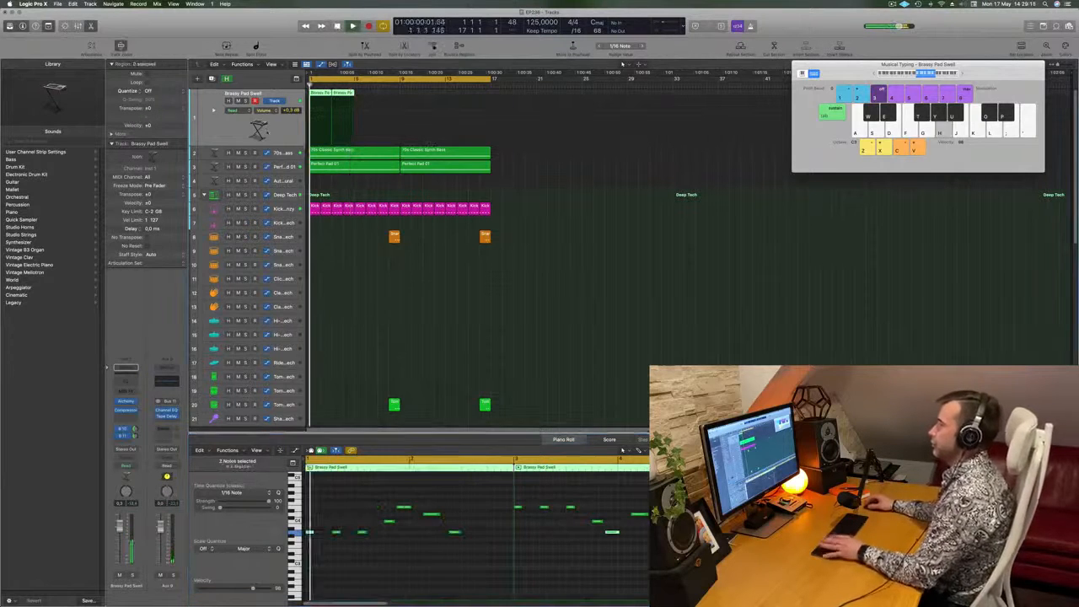
scroll(428, 293, "up", 3)
scroll(398, 305, "down", 2)
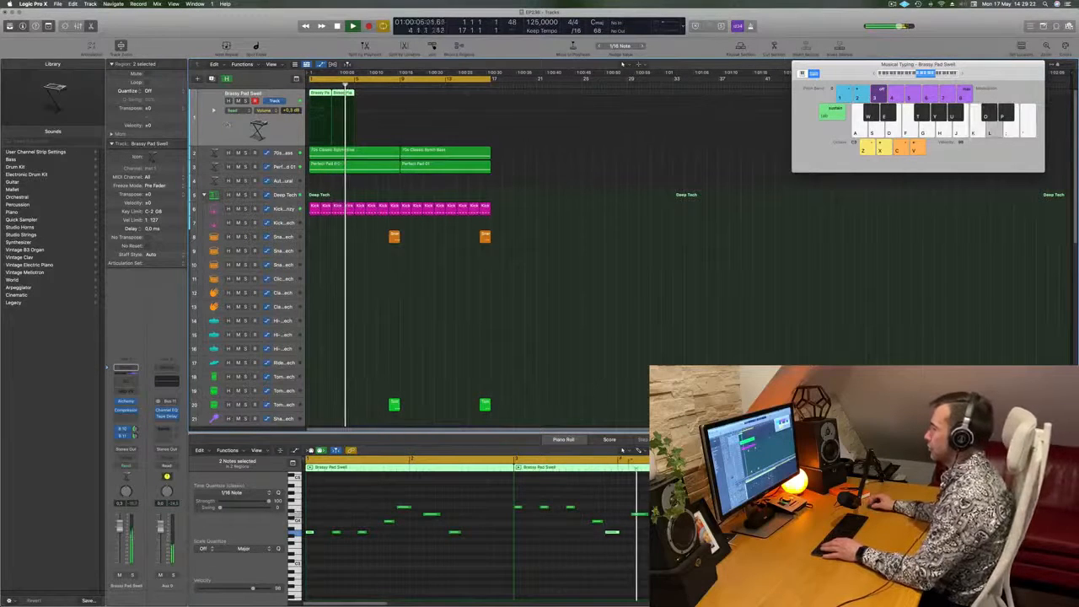
left_click(607, 532)
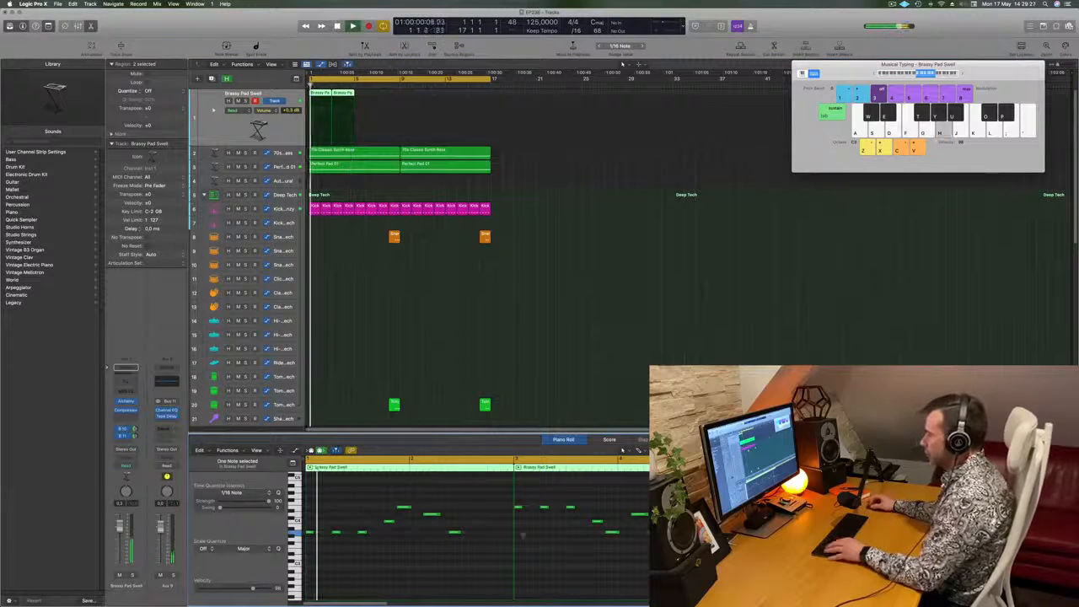
- Duplicate the last low note at the end of the first melody region and check it by playback from bar 1
left_click_drag(457, 535, 474, 538)
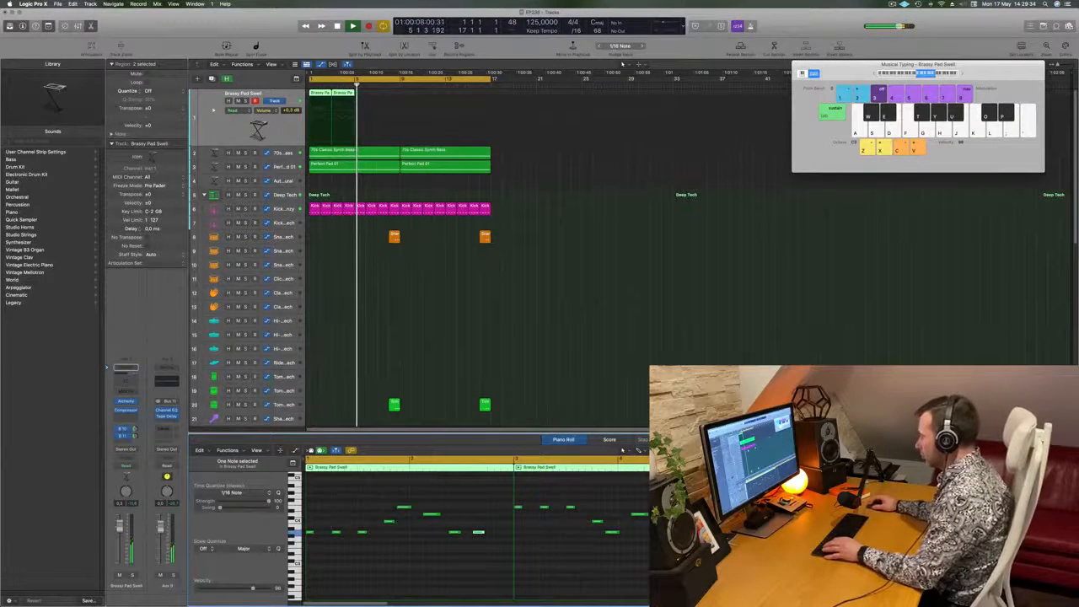
key("Return")
key("super+w")
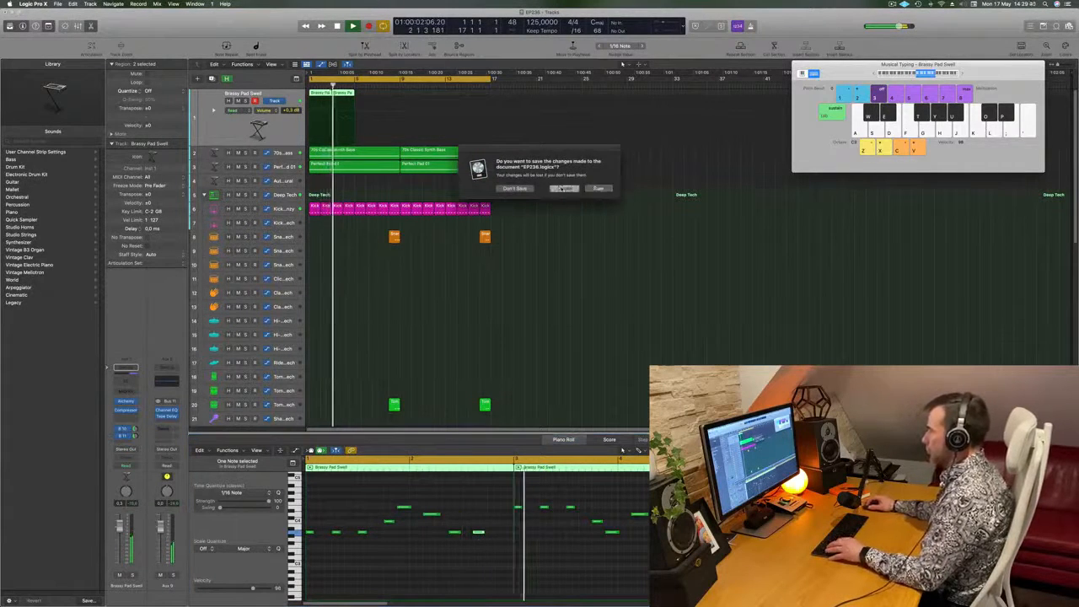
key("Escape")
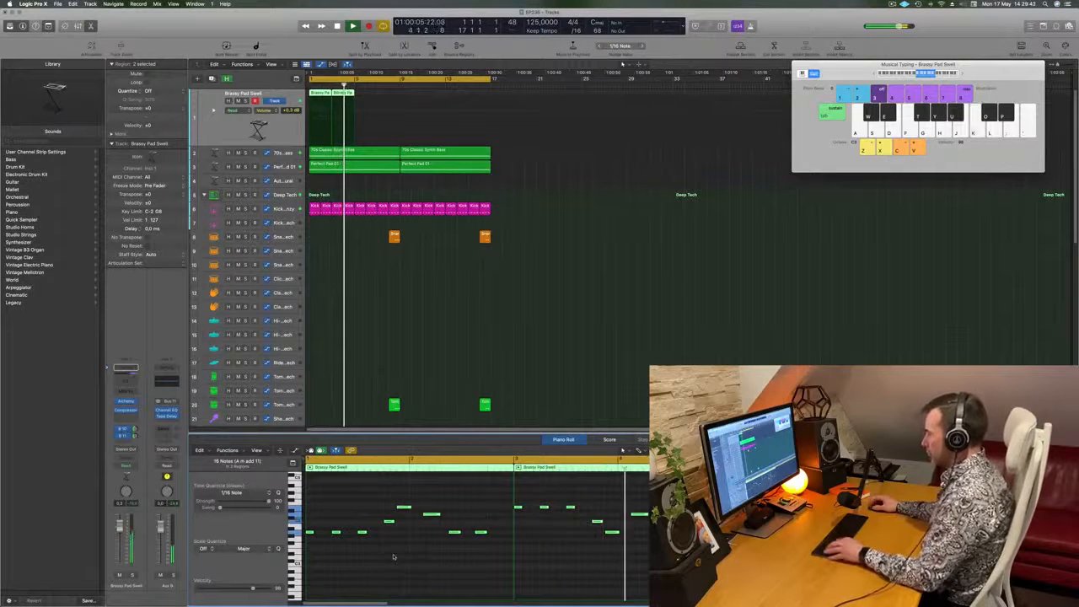
key("Return")
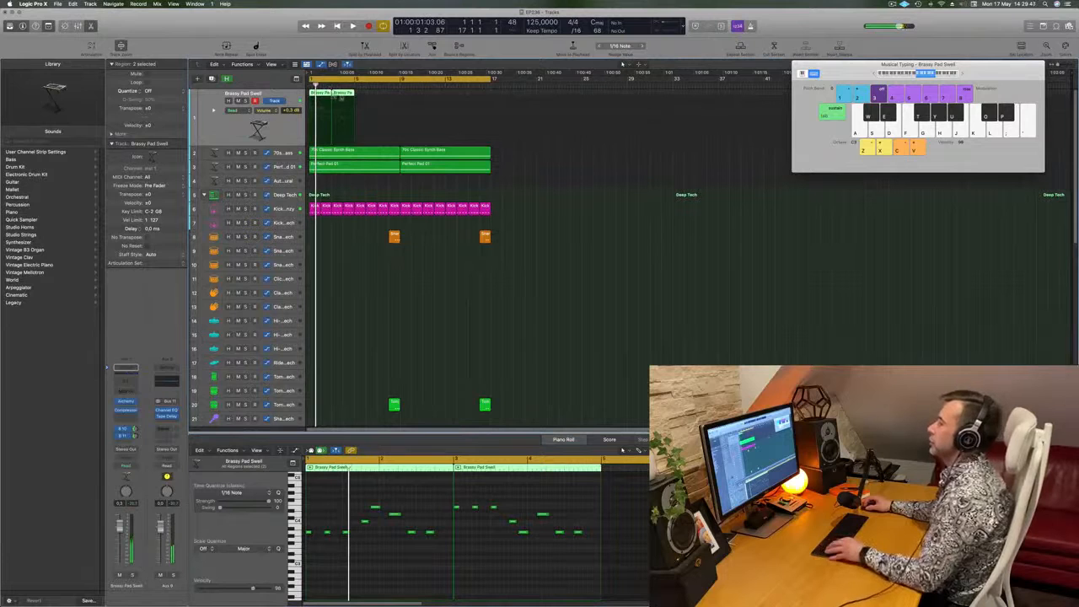
- Repeat the pair of Brassy Pad Swell regions up to bar 17 and play the arrangement
left_click_drag(357, 98, 402, 91, "alt")
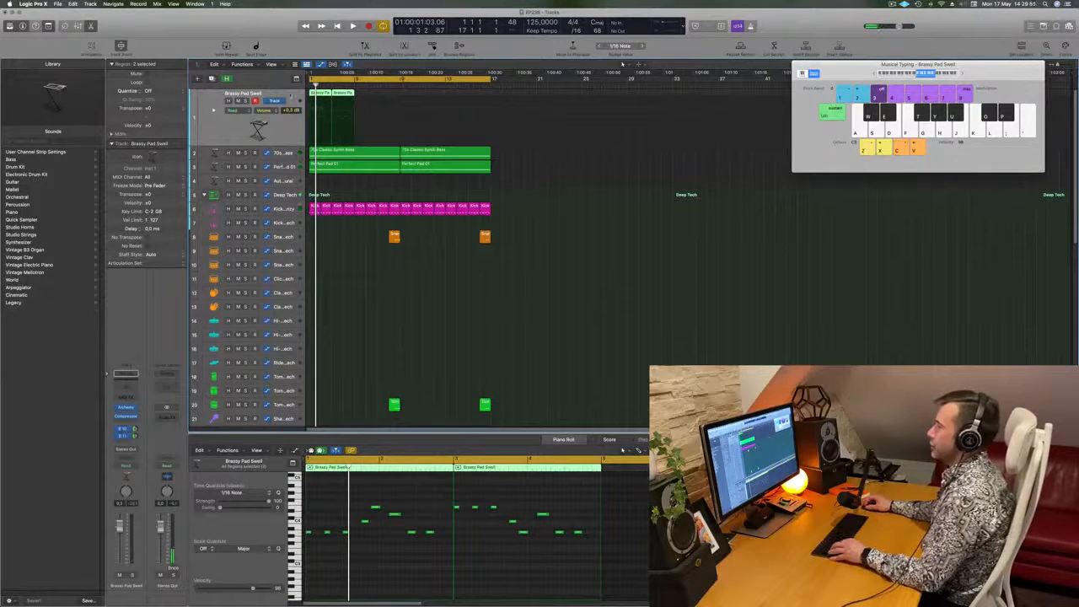
key("super+r")
key("super+r")
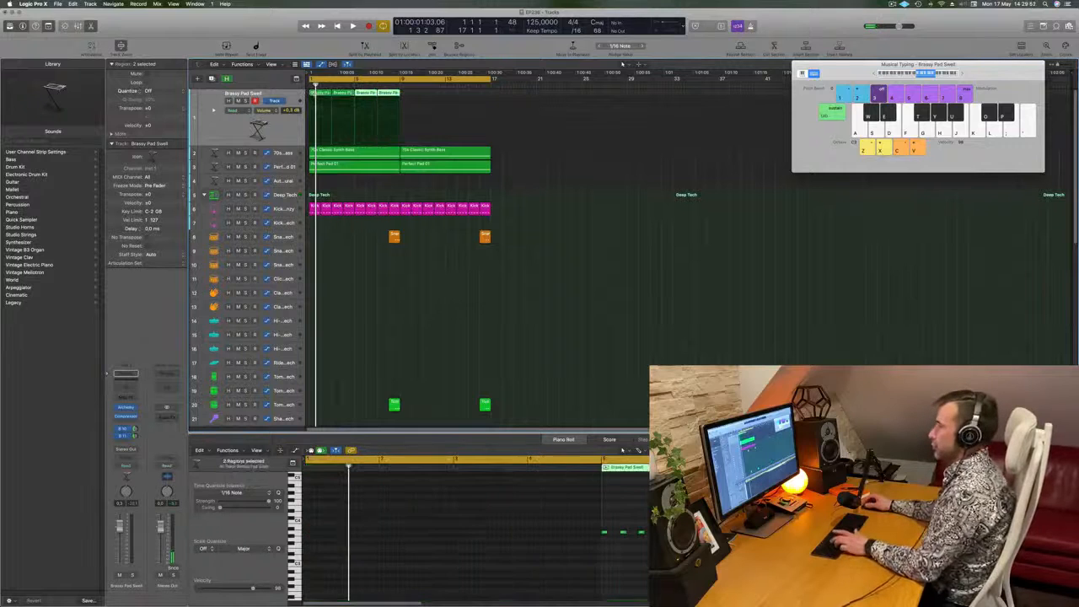
key("space")
left_click(280, 126)
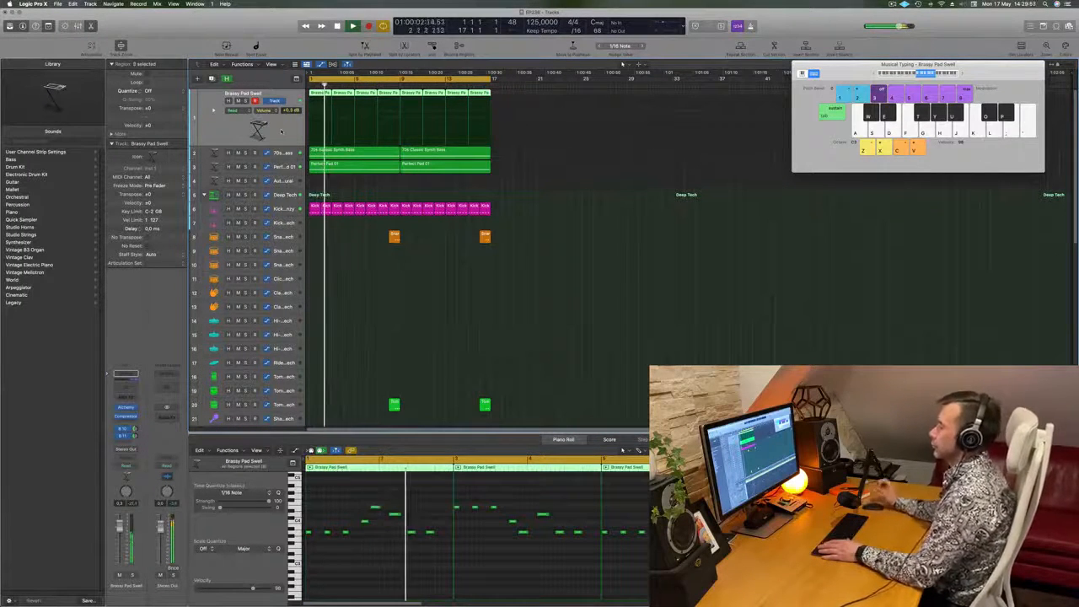
- Replay from the start and delete the extra low note at the end of the first melody region
key("Return")
left_click(430, 532)
key("Delete")
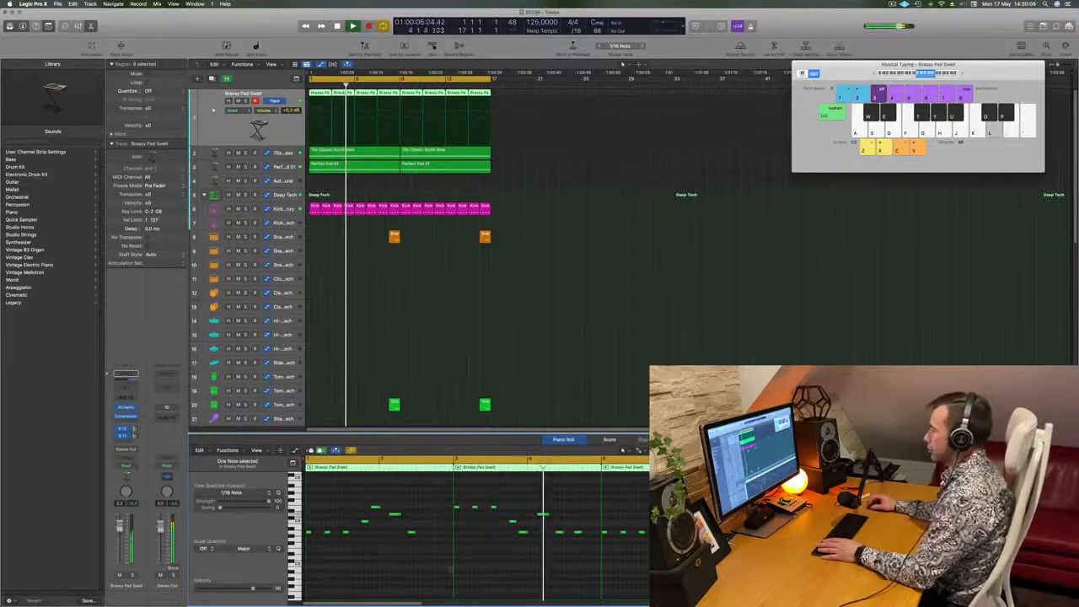
- Stop playback and remove all repeated Brassy Pad Swell regions from bar 5 onward
key("space")
left_click(372, 94)
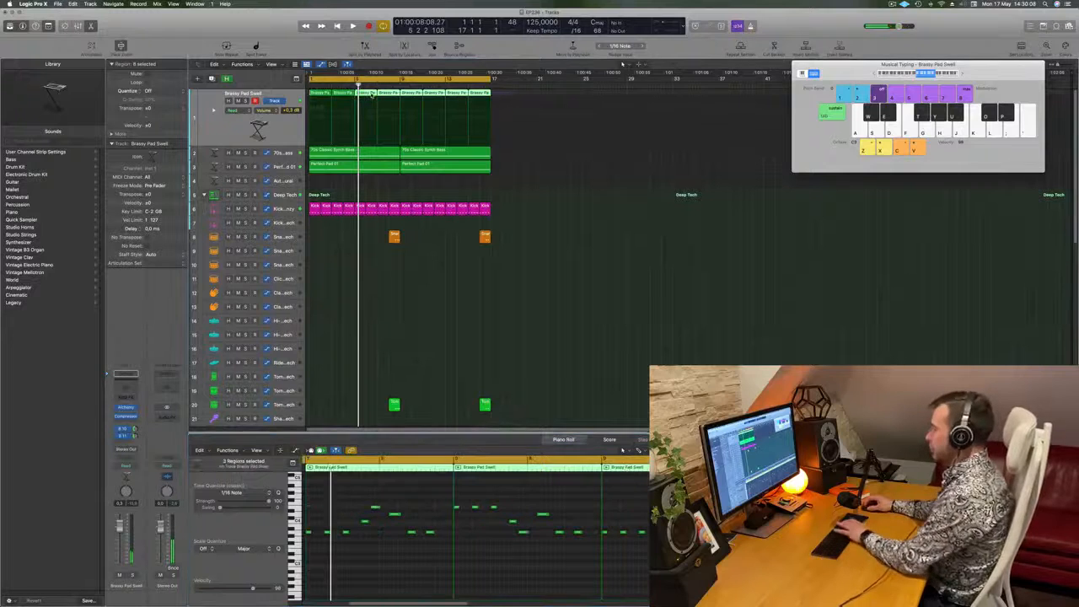
key("Delete")
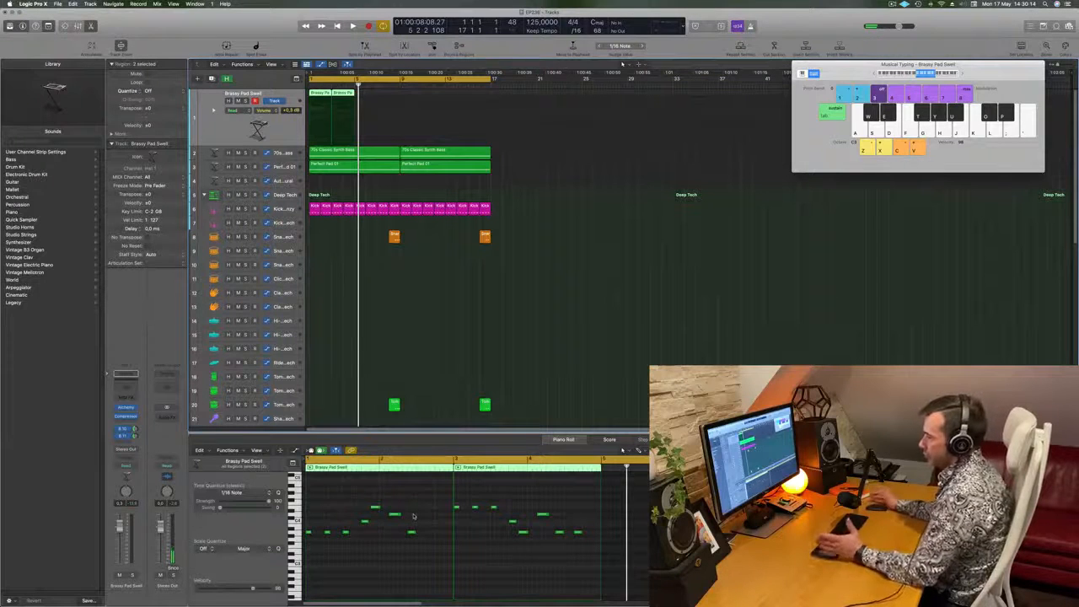
- Select all melody notes on the lowest pitch, play the loop, and examine the 70s Classic Synth Bass notes
left_click(296, 532)
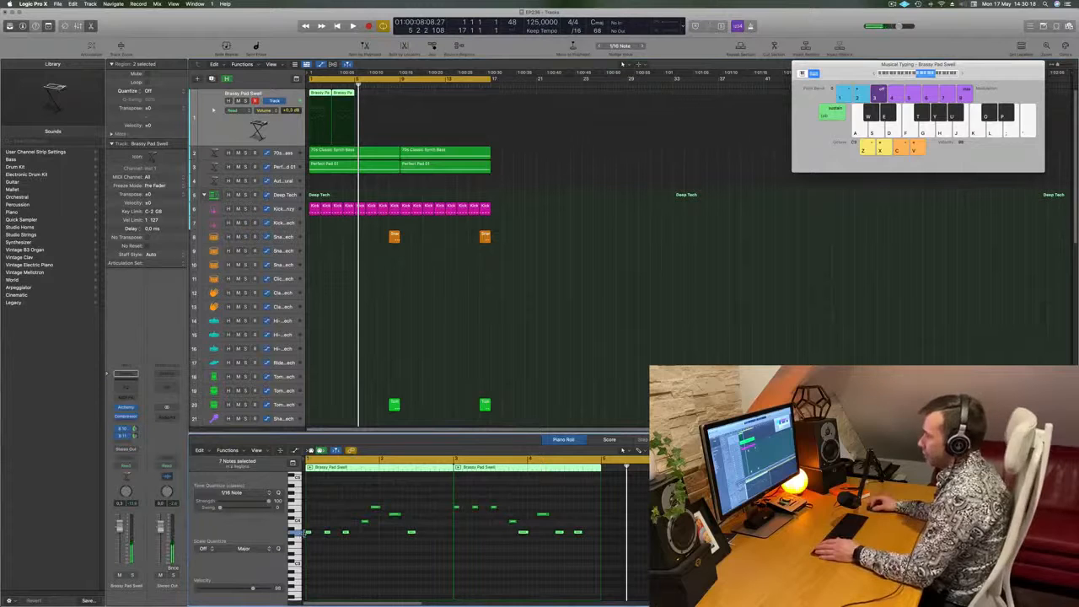
key("space")
left_click(578, 312)
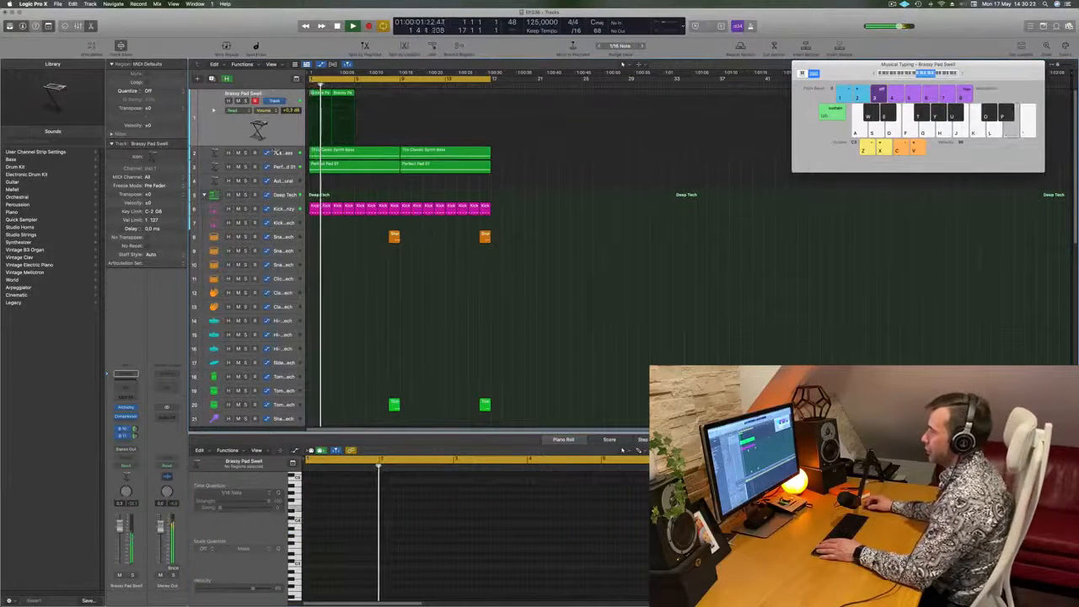
left_click(273, 152)
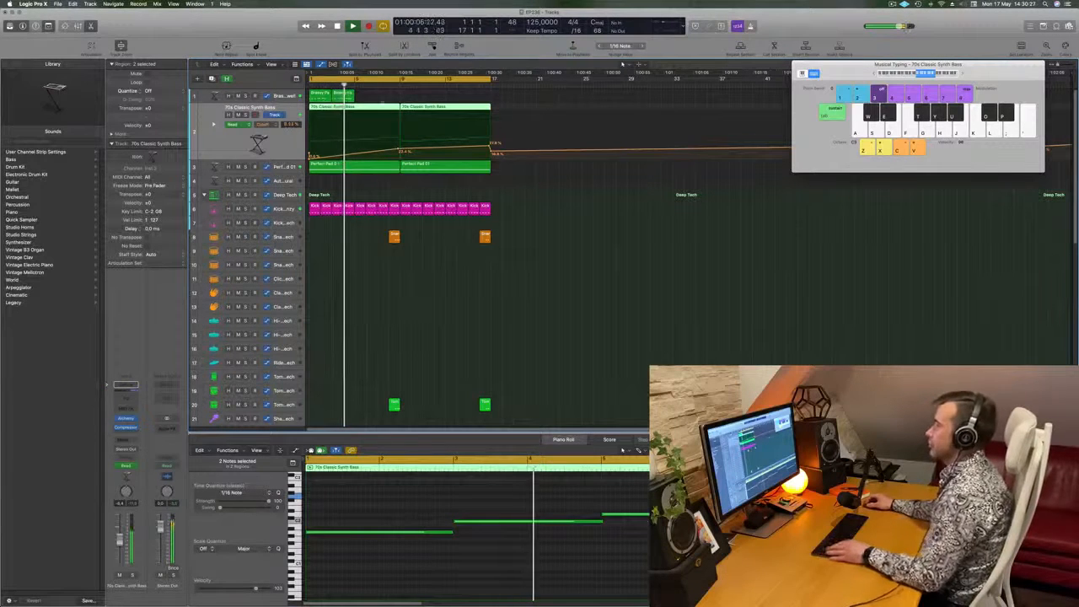
- Repeat the two corrected Brassy Pad Swell regions until they fill the track up to bar 17
left_click_drag(367, 97, 327, 95)
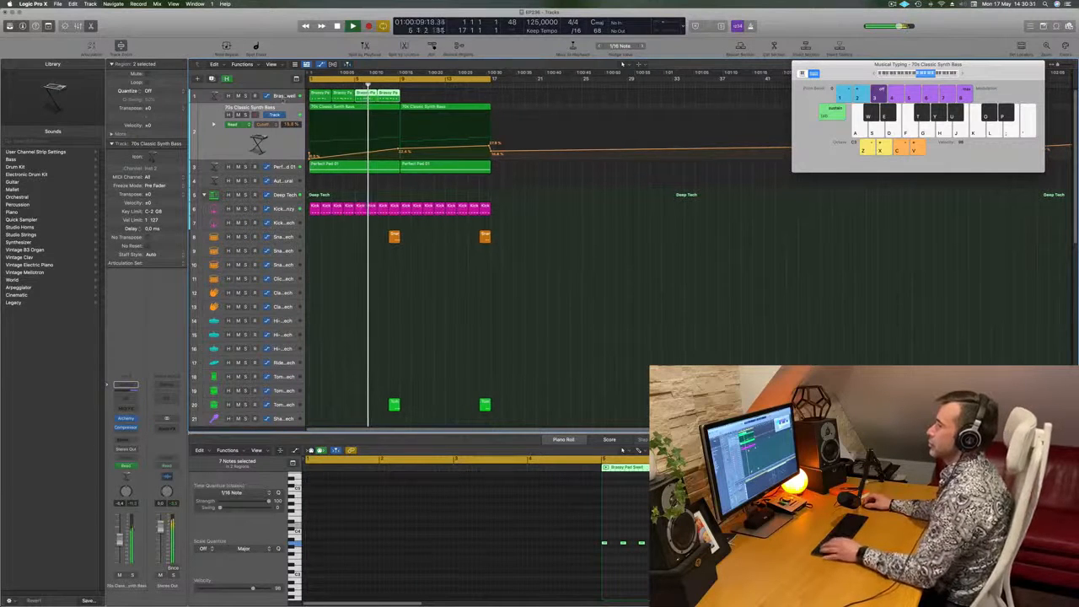
left_click(286, 96)
key("space")
left_click_drag(346, 95, 411, 102)
left_click(274, 134)
key("space")
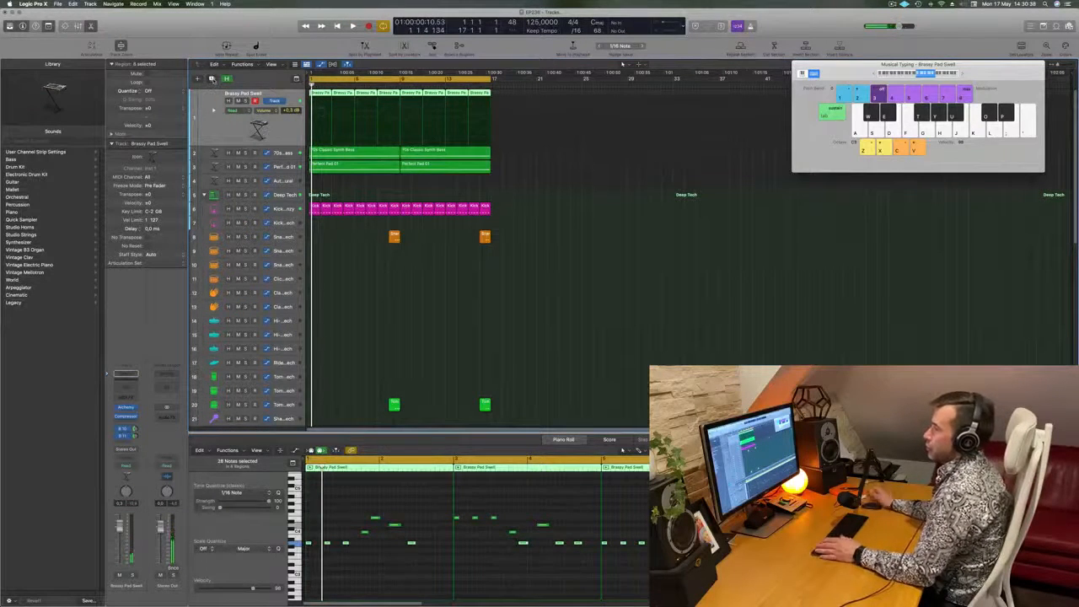
- Duplicate the Brassy Pad Swell track together with all its regions and mute the original track
key("alt+super+s")
left_click_drag(520, 99, 325, 118)
key("space")
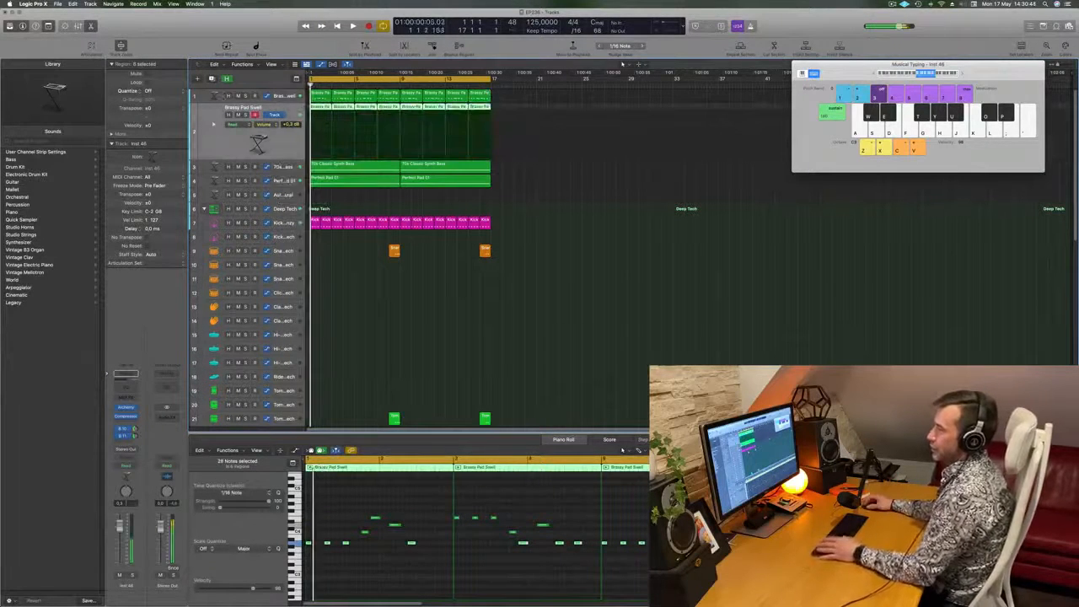
left_click(238, 96)
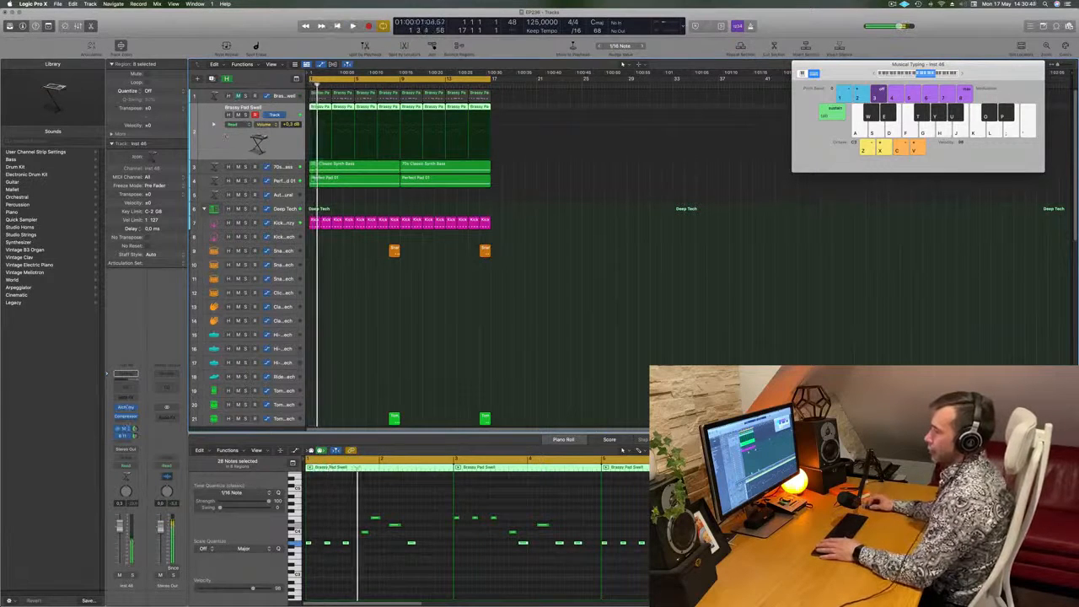
- On the duplicated track, bypass both sends and load the 70s Analog Synth Lead preset from Alchemy's Leads category
left_click(127, 408)
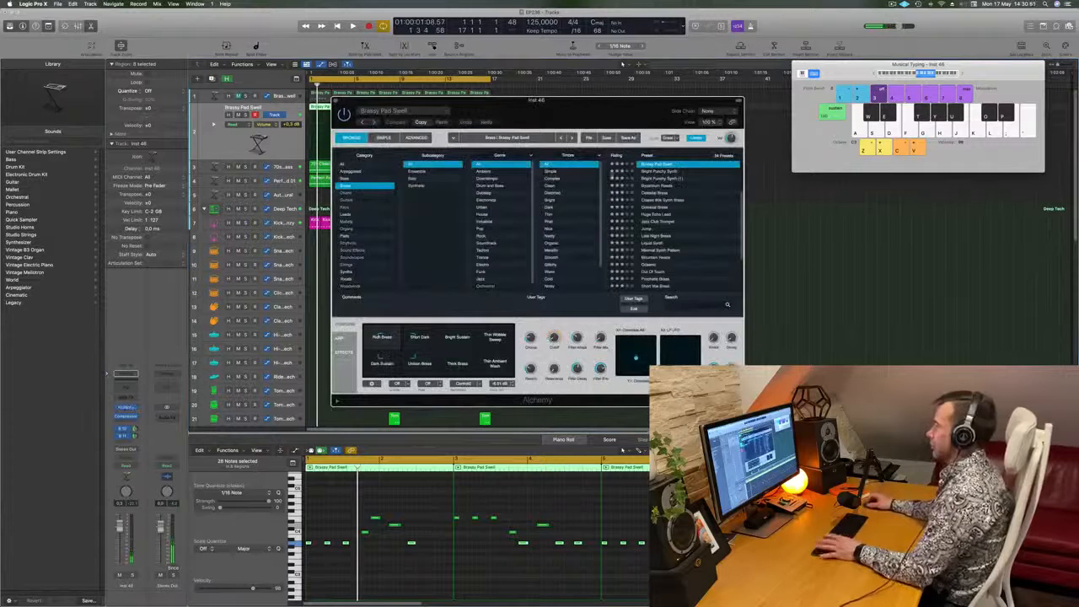
left_click(371, 205)
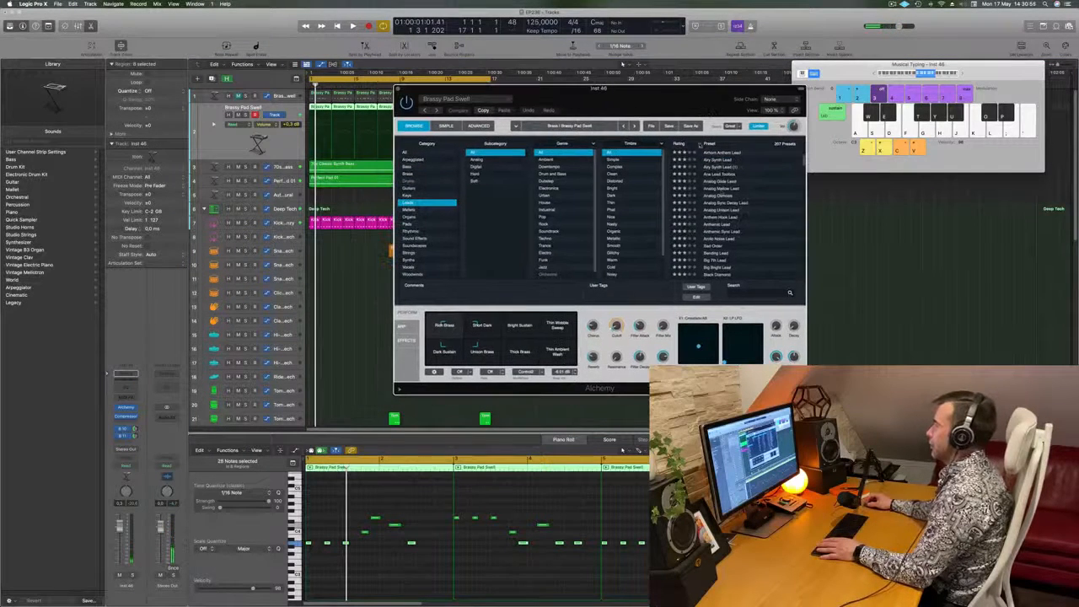
scroll(722, 193, "up", 3)
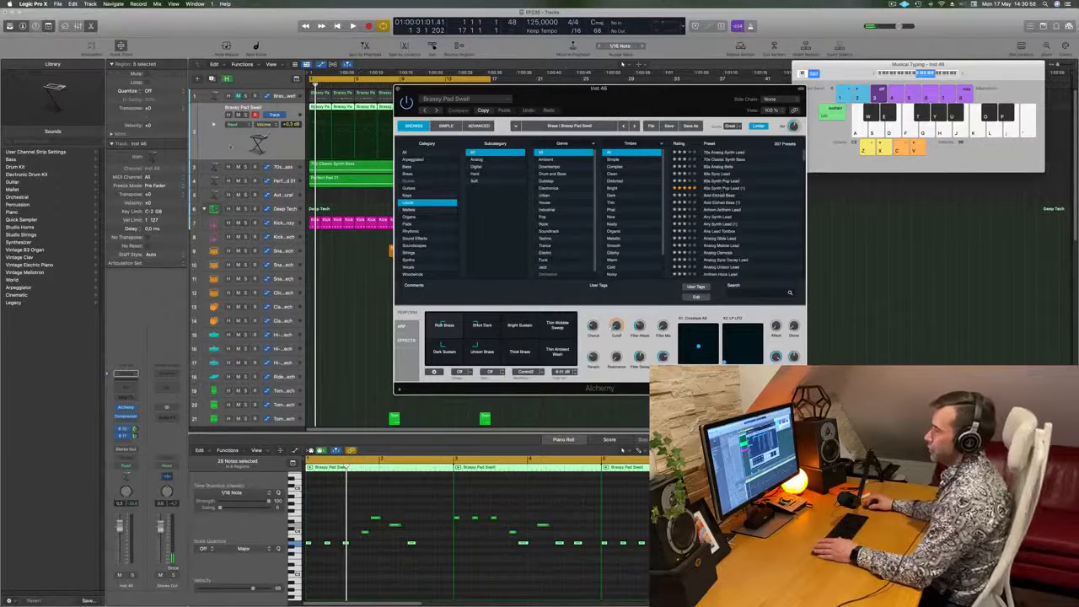
left_click(105, 435)
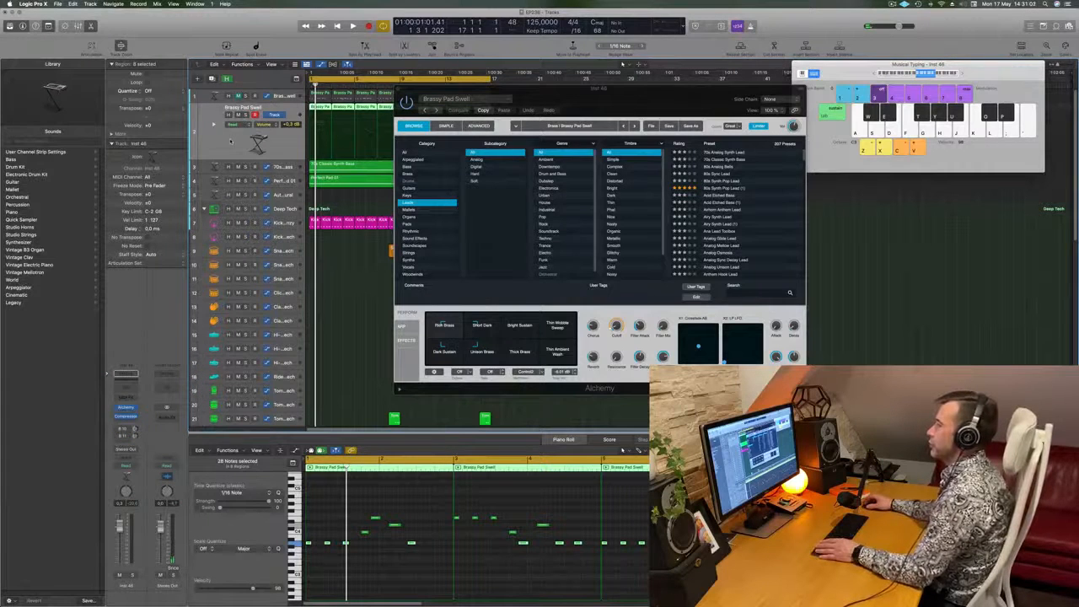
left_click_drag(680, 110, 627, 104)
key("space")
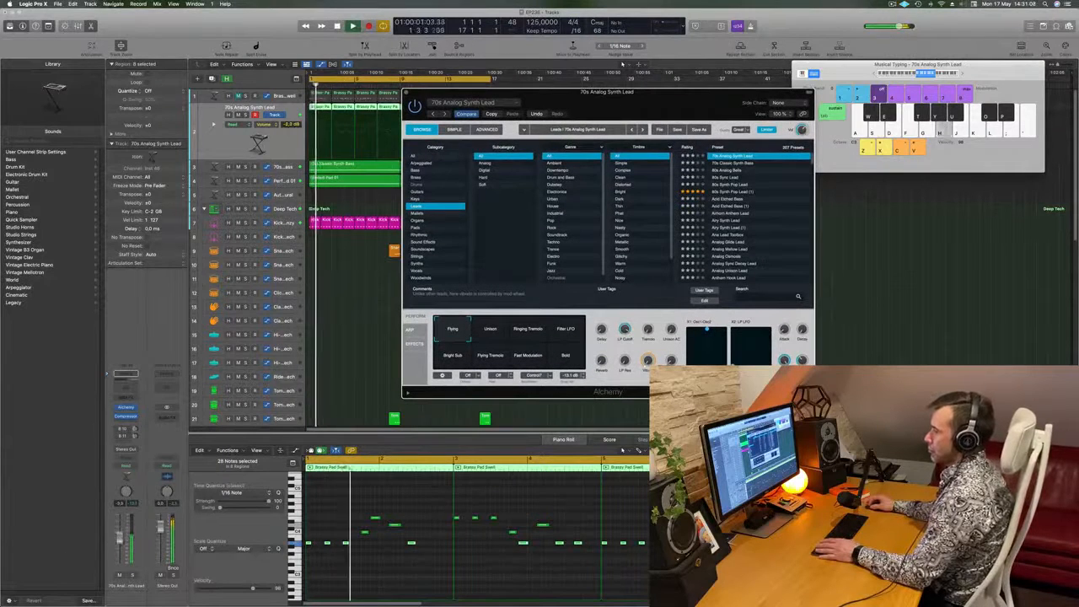
- Audition the Alchemy leads from 80s Analog Bells to 80s Synth Pop Lead and lower the track volume to -10.6 dB
key("super+w")
key("Return")
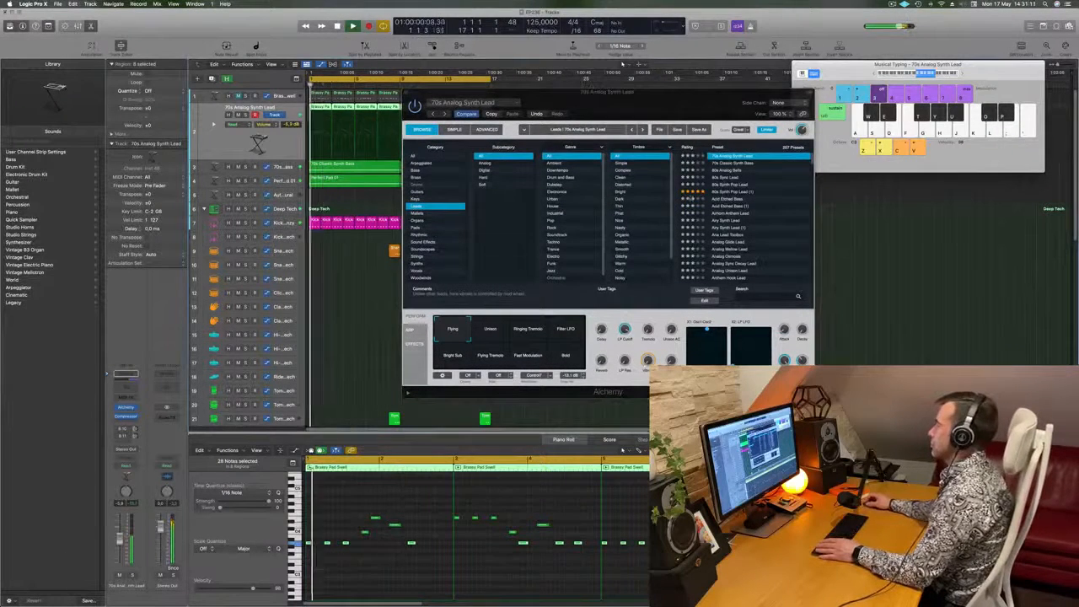
left_click(730, 171)
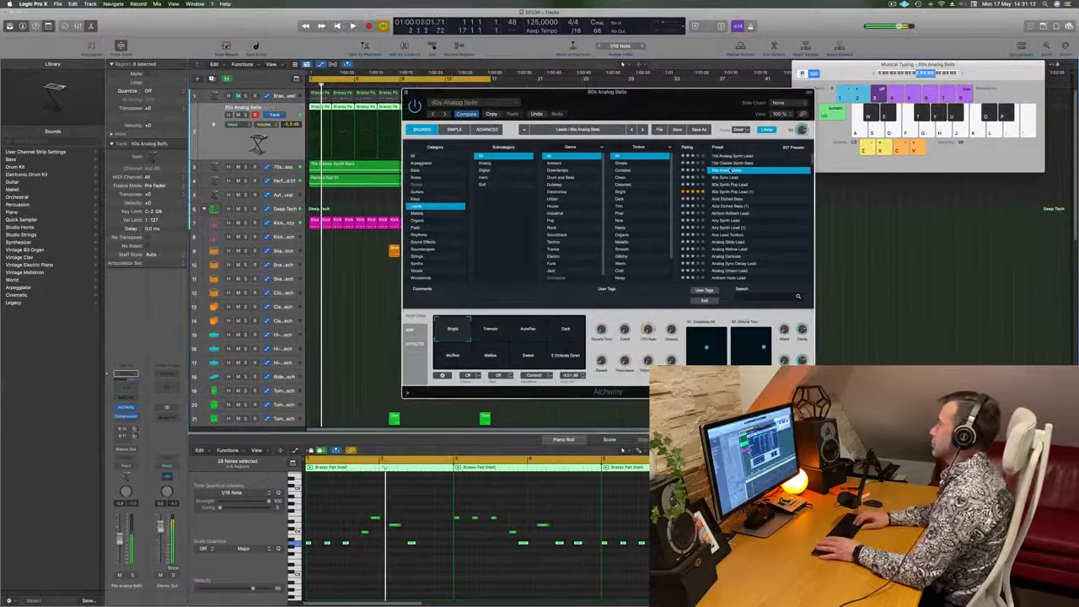
key("Down")
key("Down")
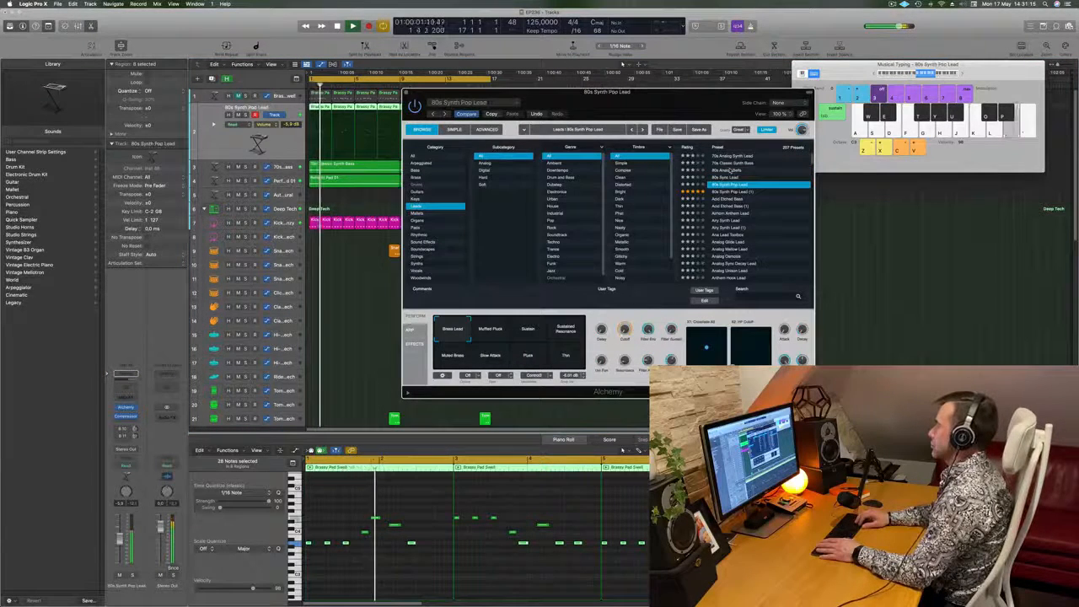
scroll(730, 171, "down", 5)
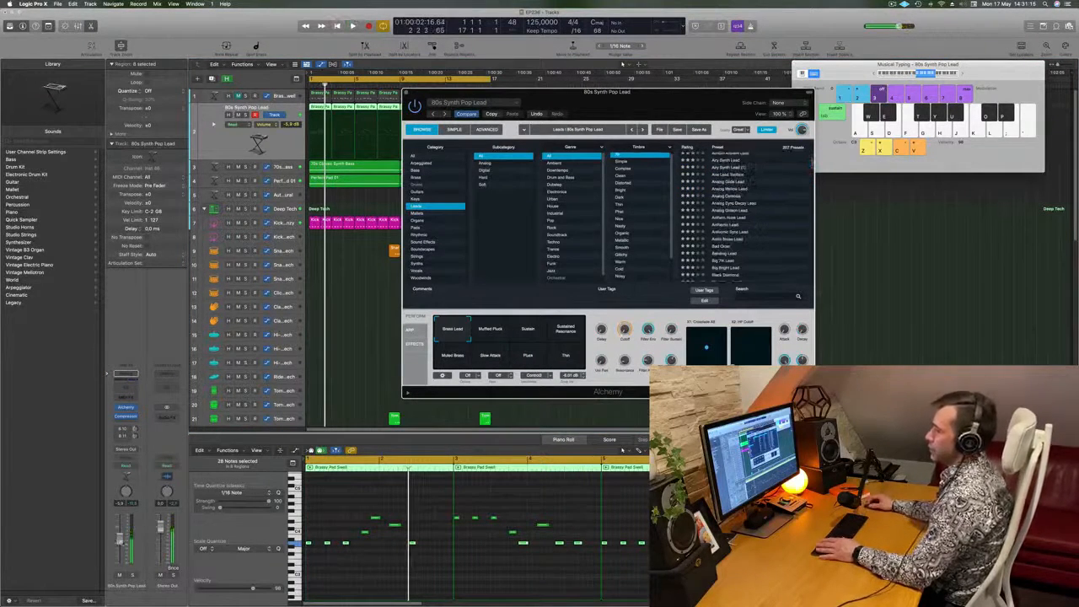
left_click_drag(121, 543, 121, 547)
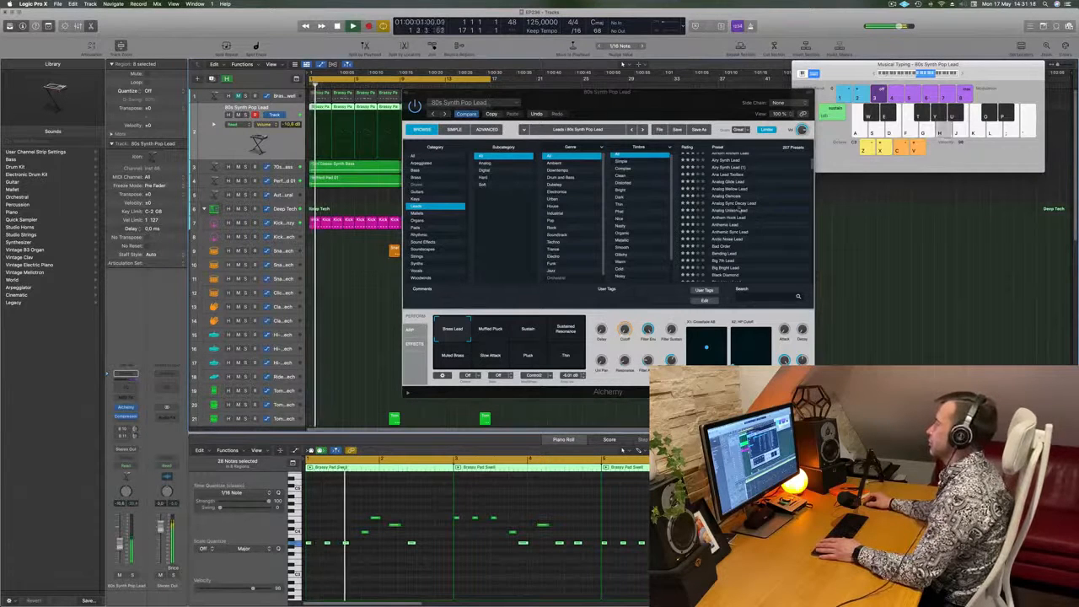
- Audition further Alchemy lead presets including Analog Glide Lead, and load Analog Mellow Lead on the duplicated track
scroll(740, 210, "up", 2)
left_click(732, 194)
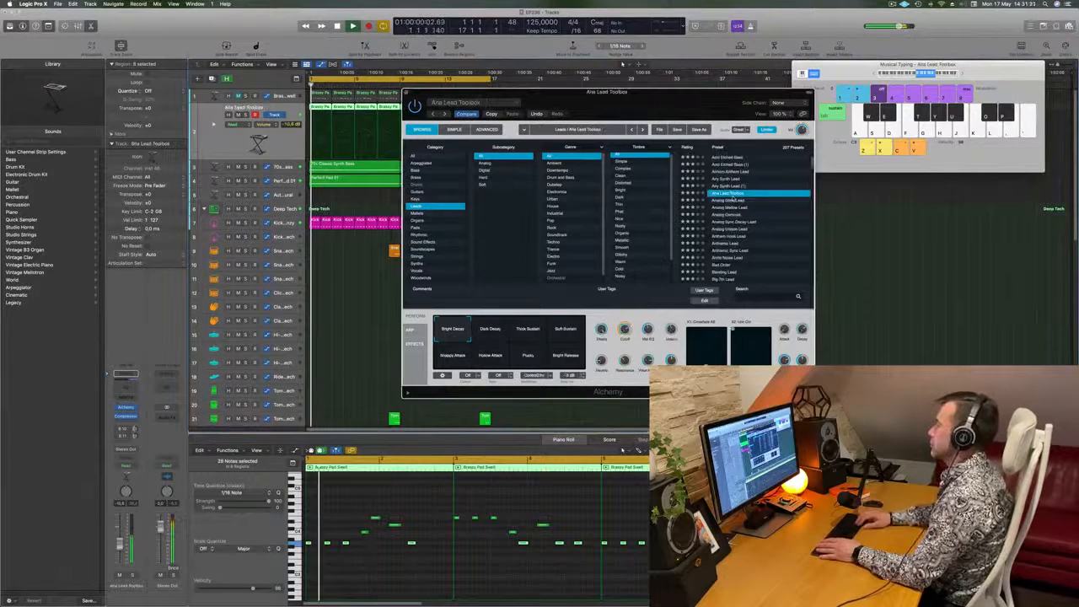
key("Down")
scroll(732, 199, "up", 1)
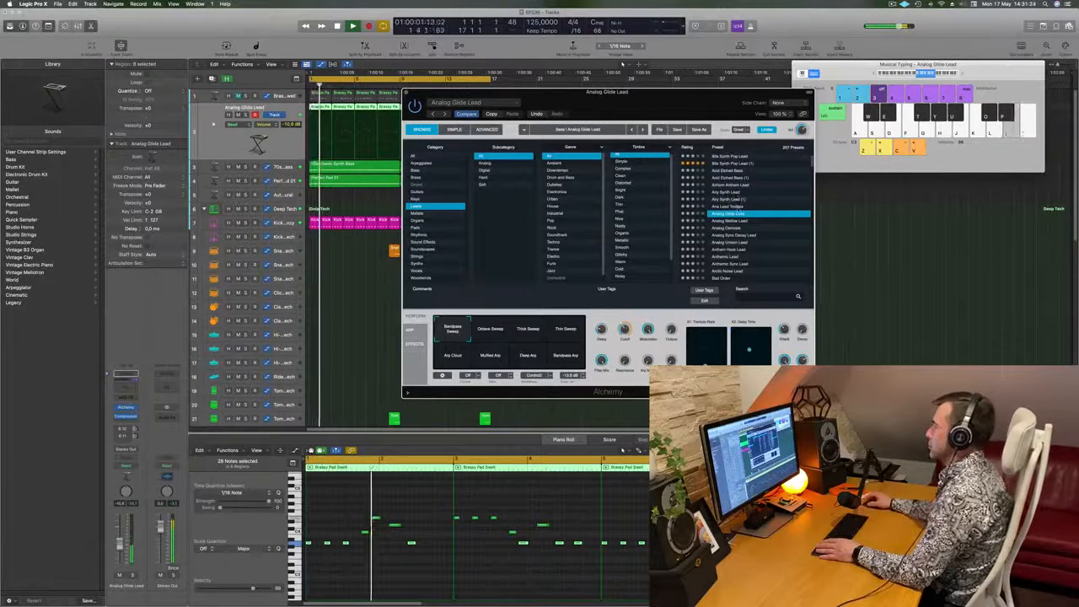
scroll(738, 200, "down", 2)
left_click(740, 195)
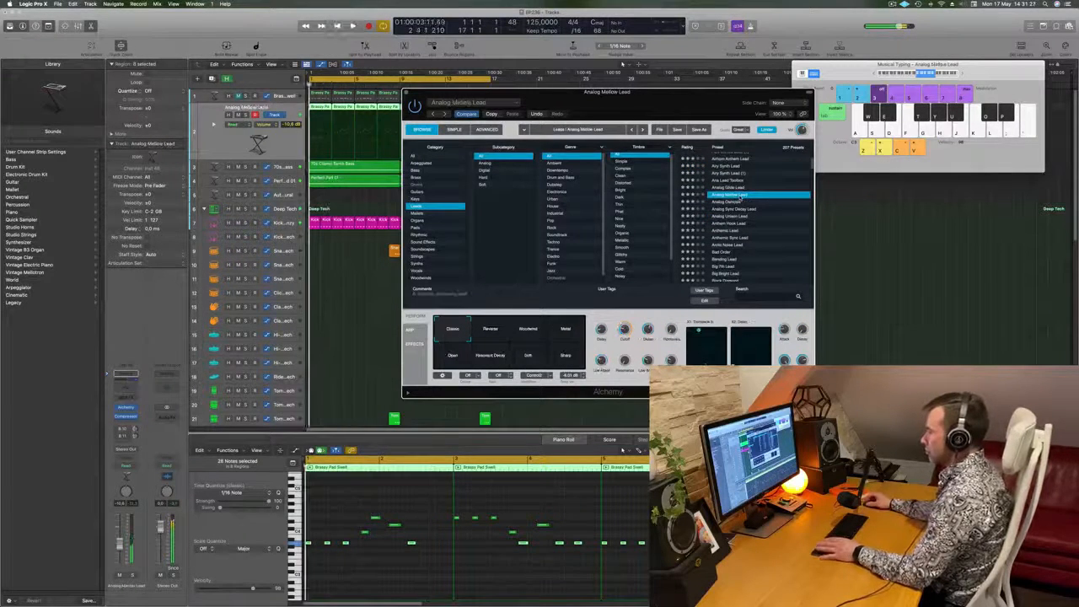
scroll(755, 203, "down", 2)
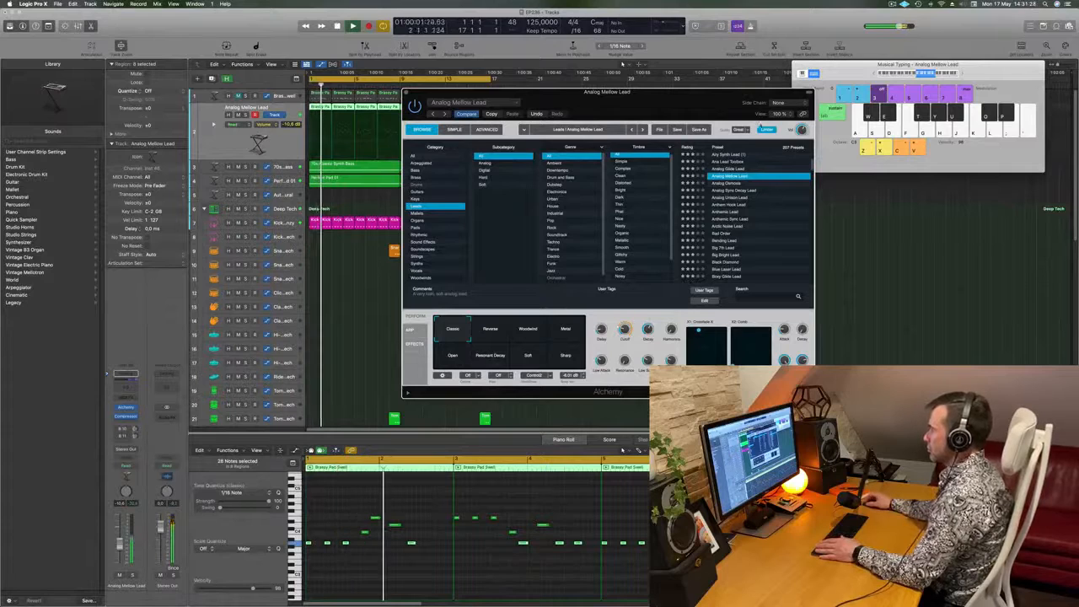
left_click_drag(700, 103, 803, 84)
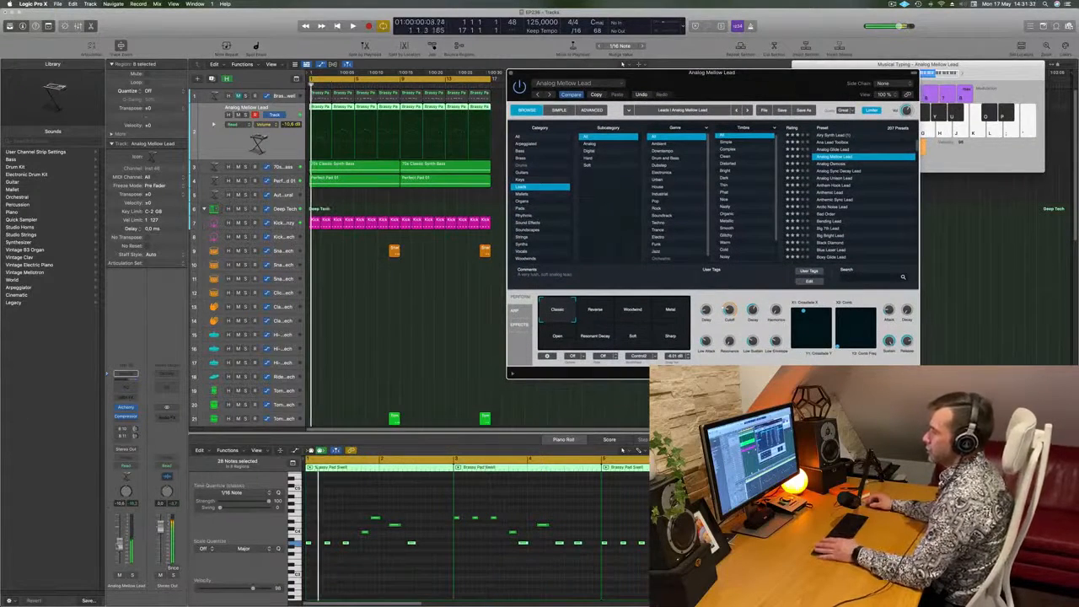
- Raise the Analog Mellow Lead track volume to -5.8 dB and blend its Alchemy sound between Classic, Reverse, Open and Resonant Decay
left_click_drag(119, 544, 119, 542)
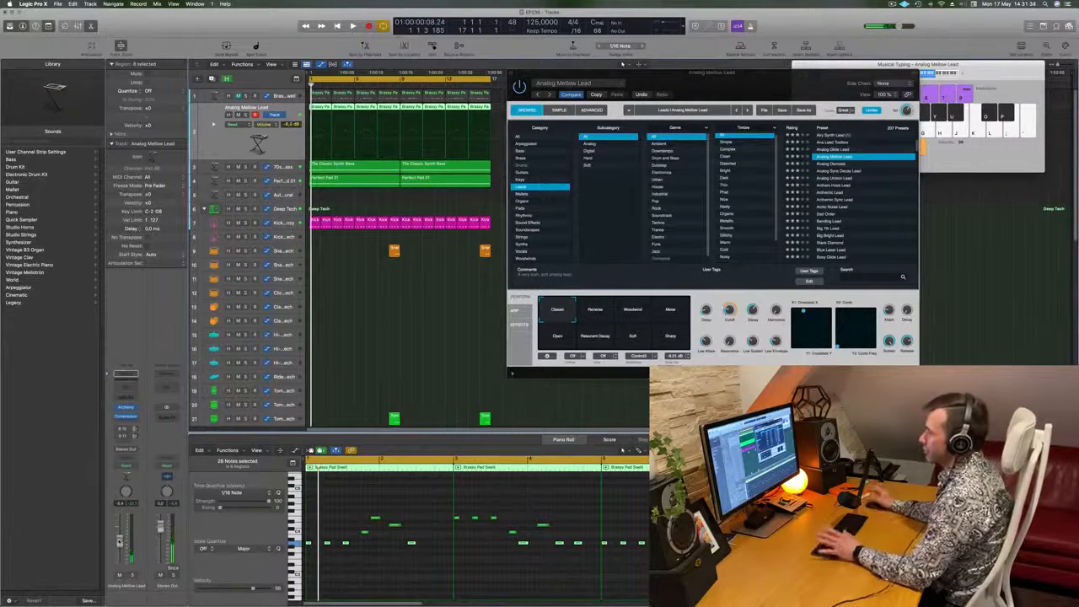
key("space")
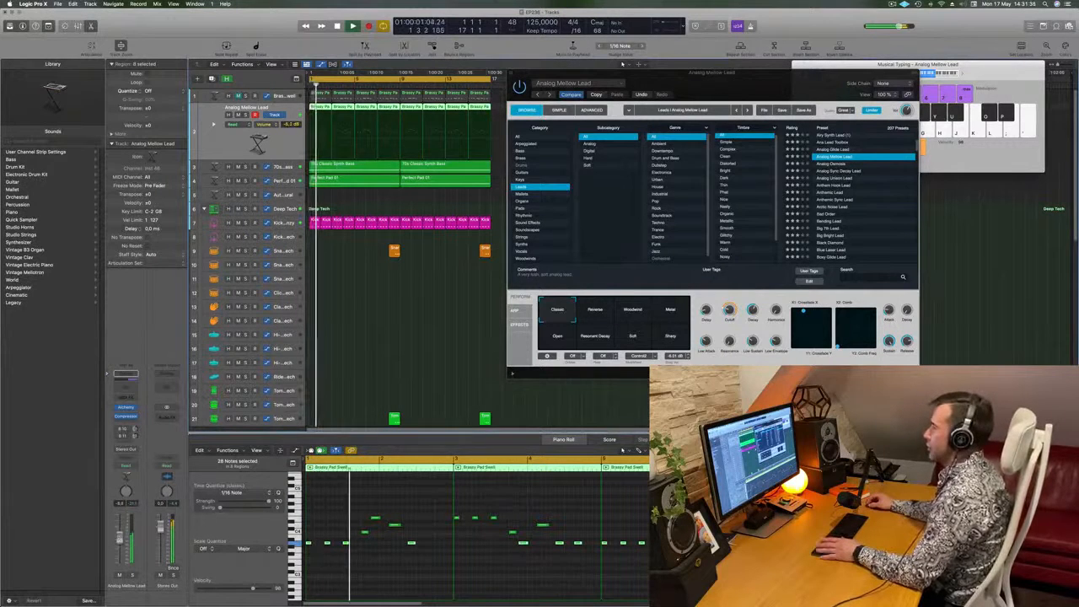
key("space")
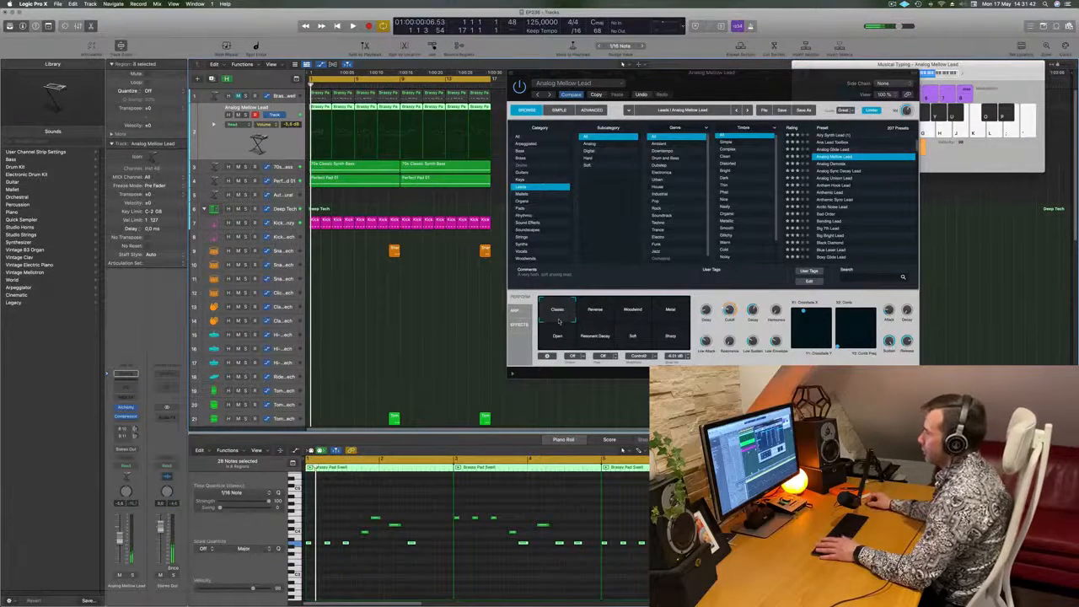
left_click_drag(558, 320, 582, 334)
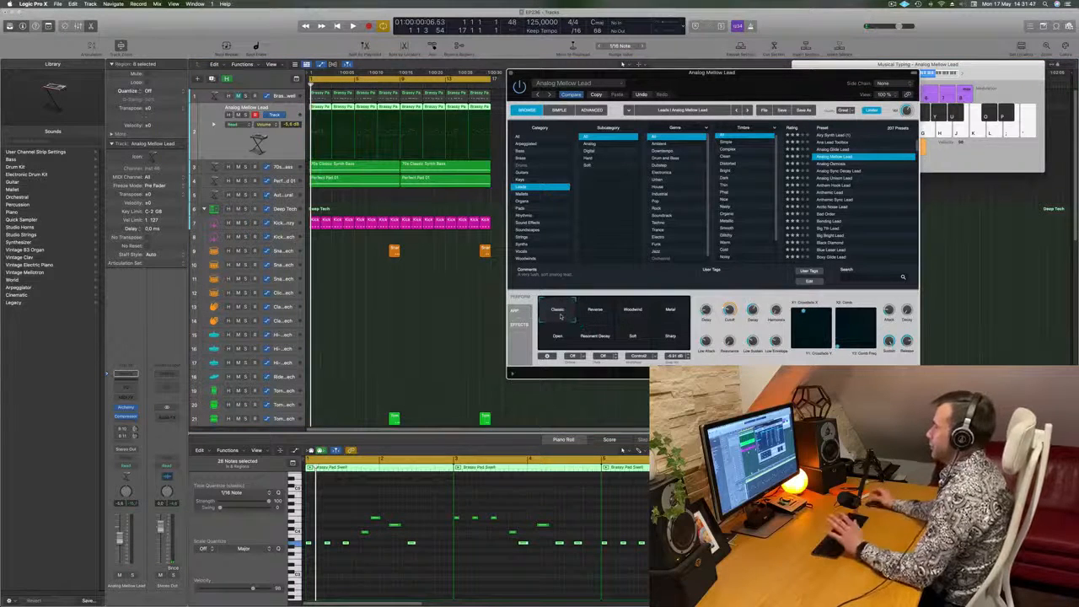
key("space")
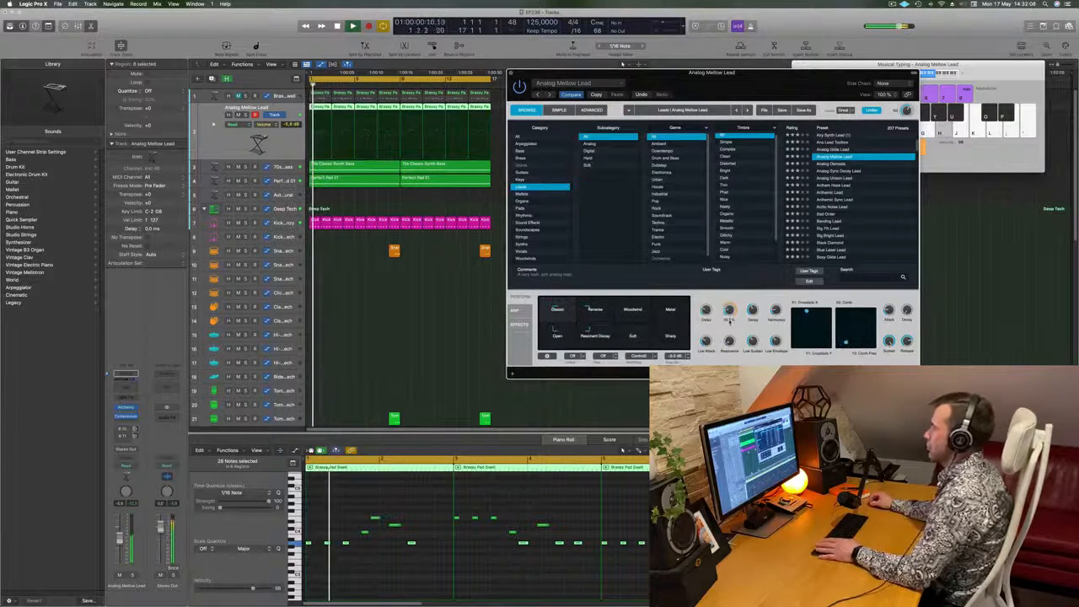
- Replay the loop, raise the Analog Mellow Lead track volume to -4.7 dB and close its Alchemy window
key("space")
key("space")
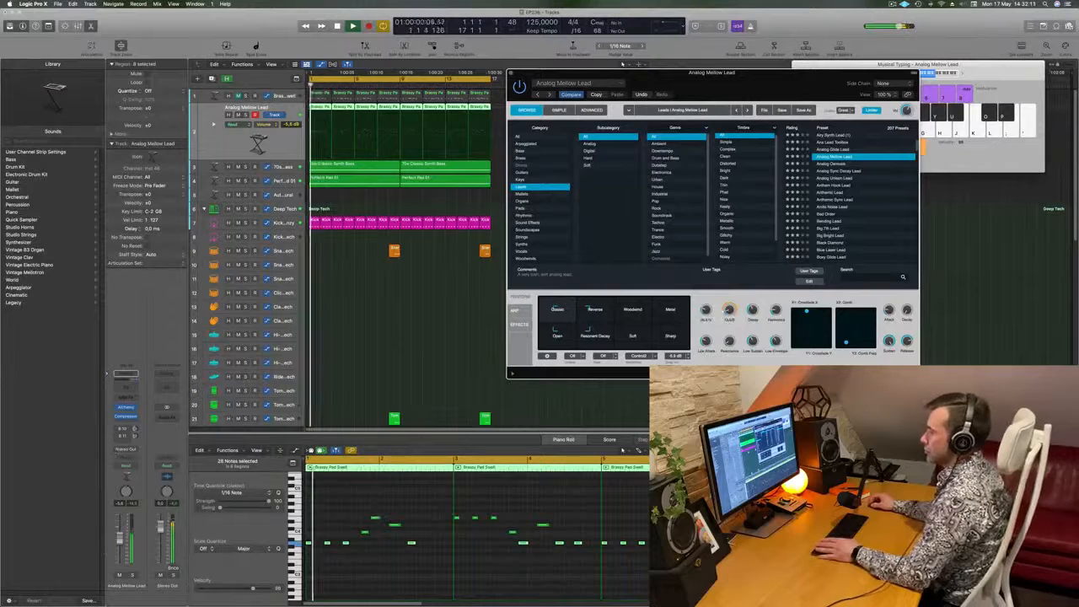
left_click_drag(120, 540, 120, 538)
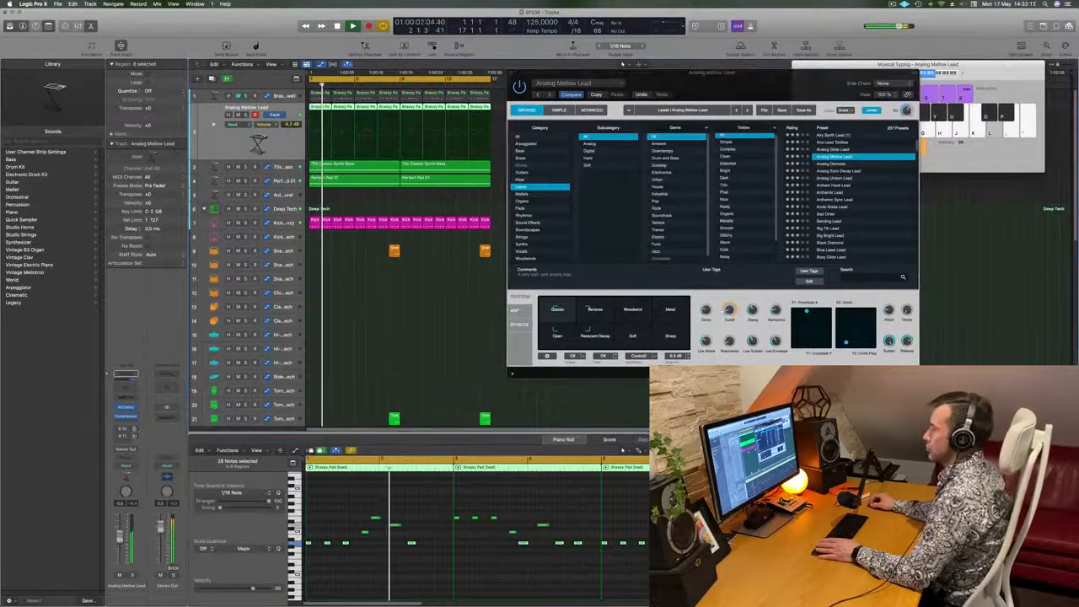
left_click_drag(698, 78, 608, 166)
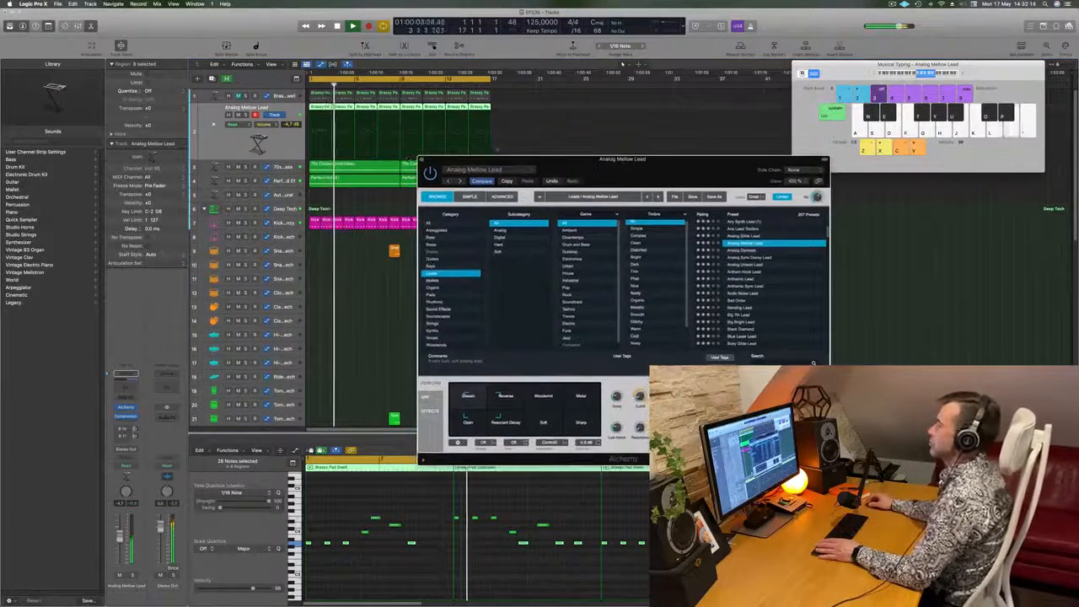
left_click(421, 160)
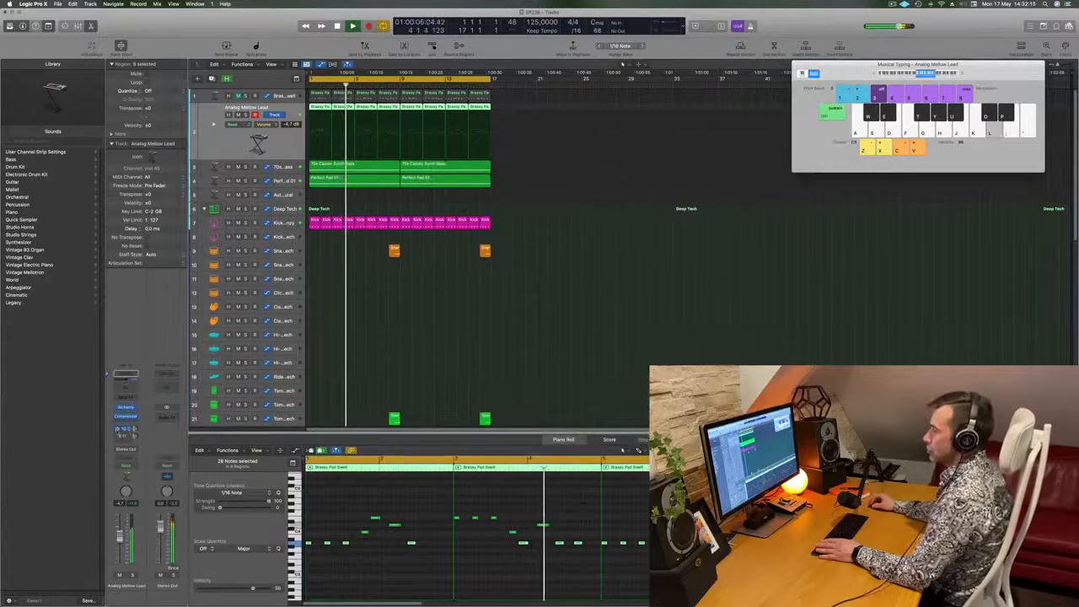
- Activate both sends on the Analog Mellow Lead track and check its Compressor during playback
left_click_drag(135, 434, 136, 433)
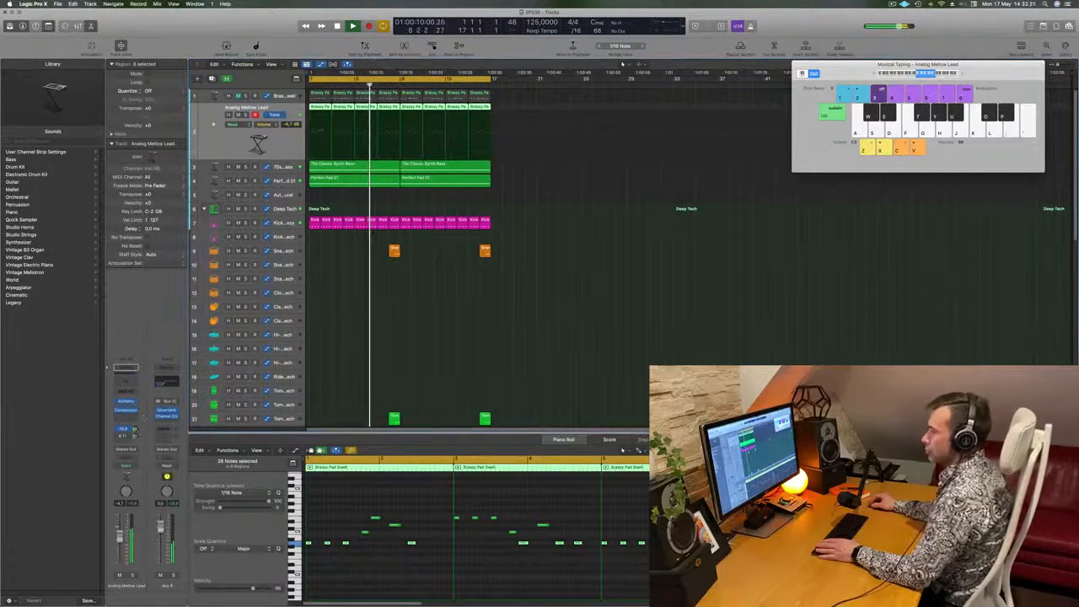
left_click(117, 436)
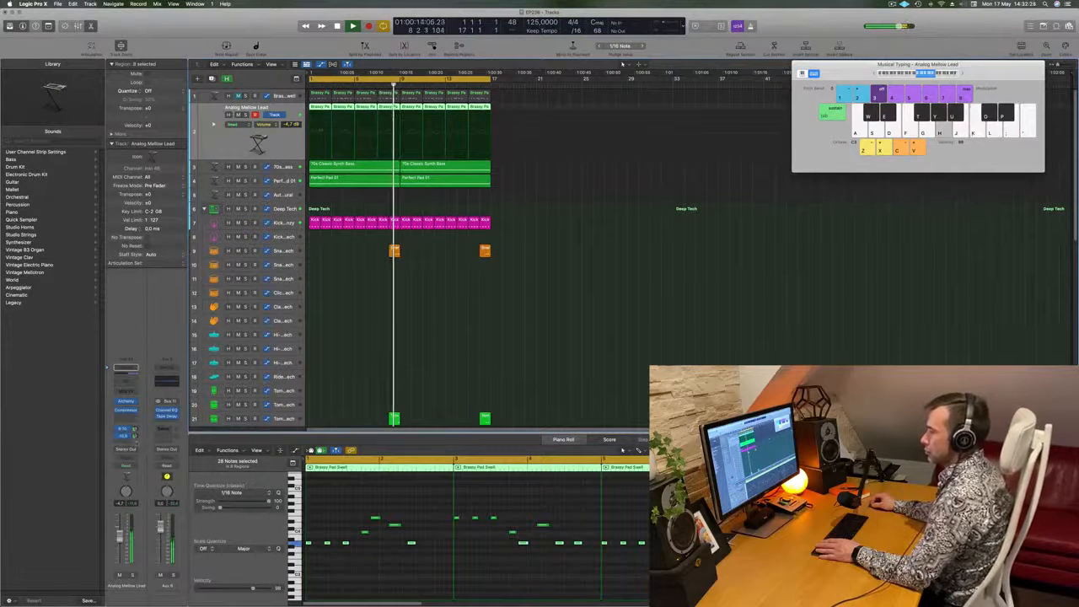
key("Return")
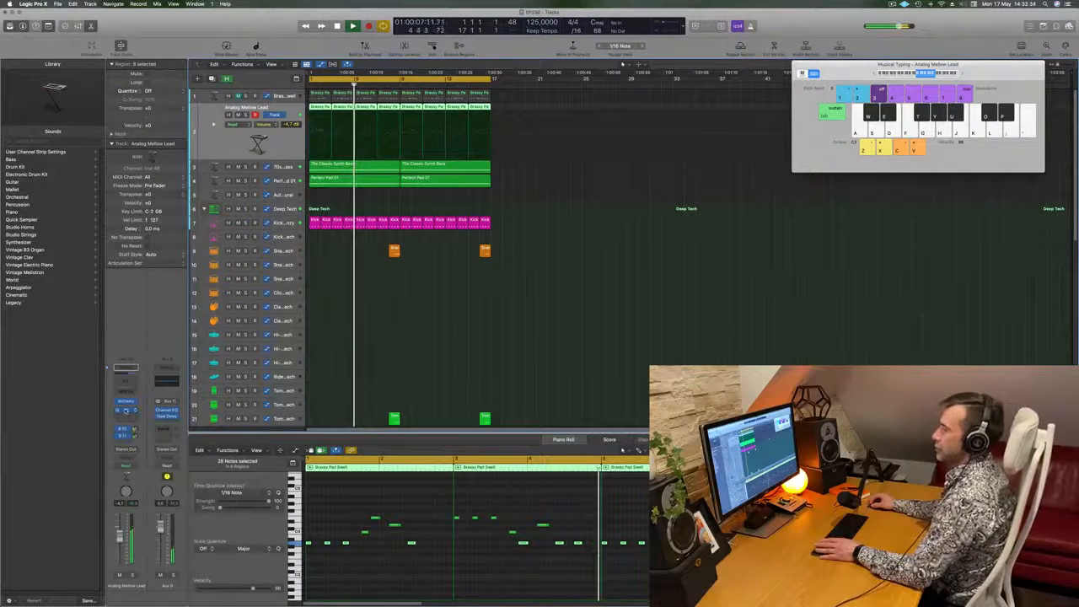
left_click(125, 410)
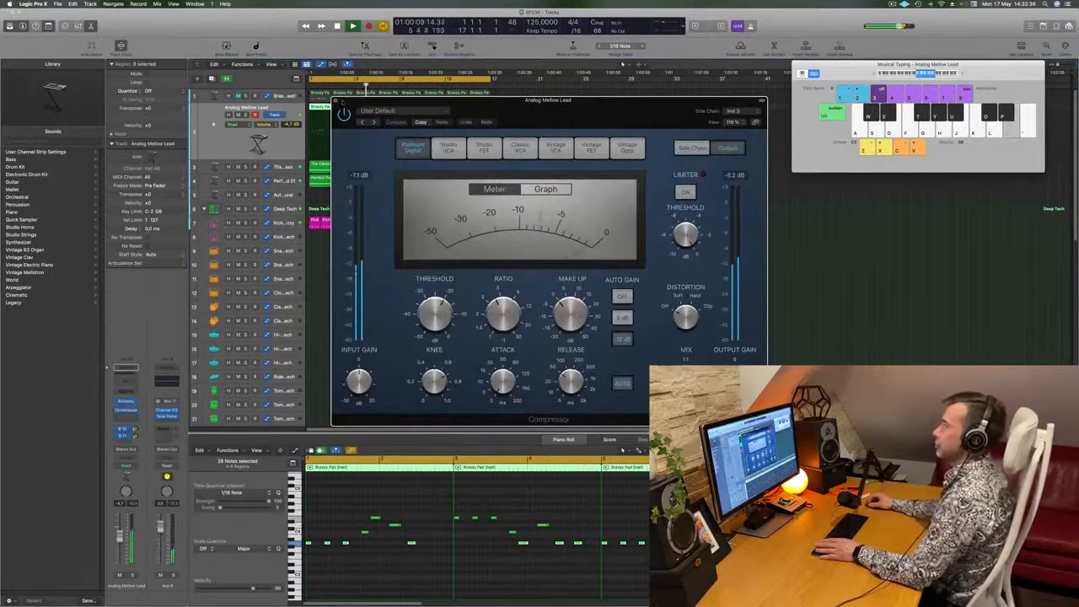
left_click(335, 102)
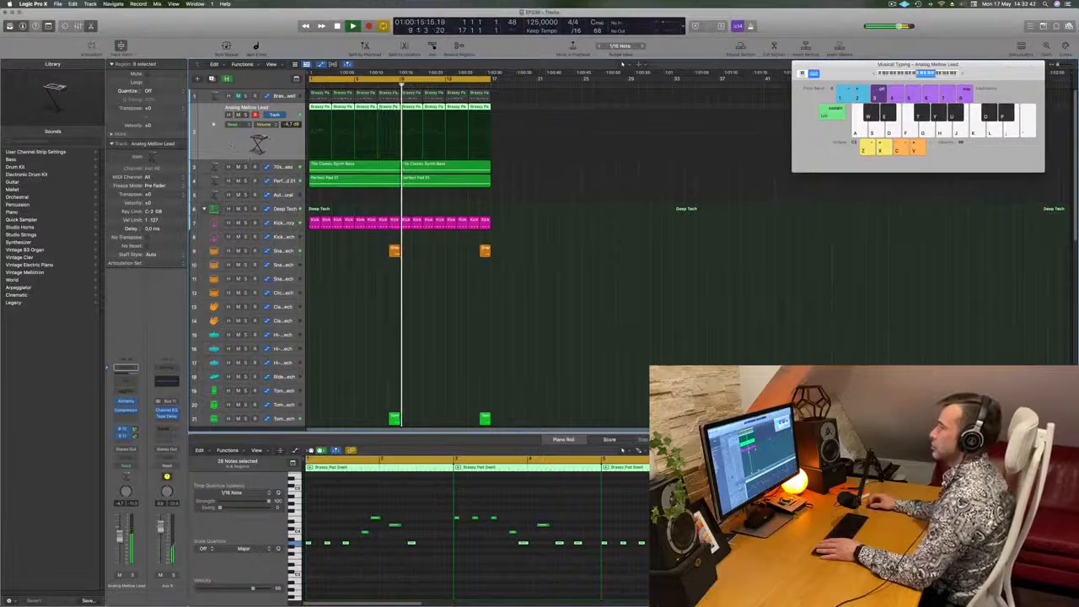
key("space")
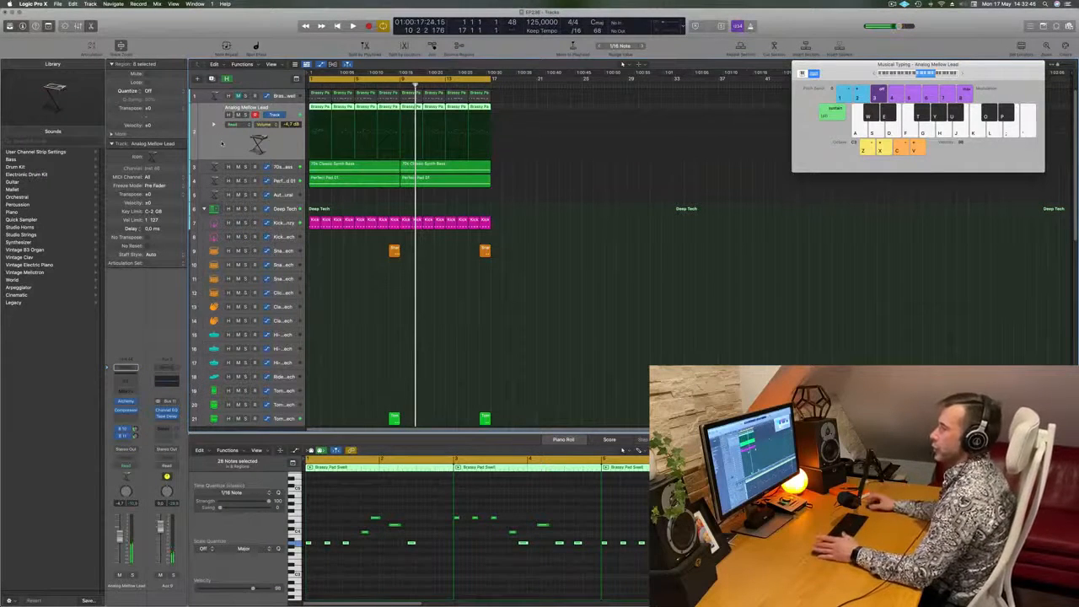
- Duplicate the Analog Mellow Lead track, copy all its regions onto the duplicate and play the loop
key("super+d")
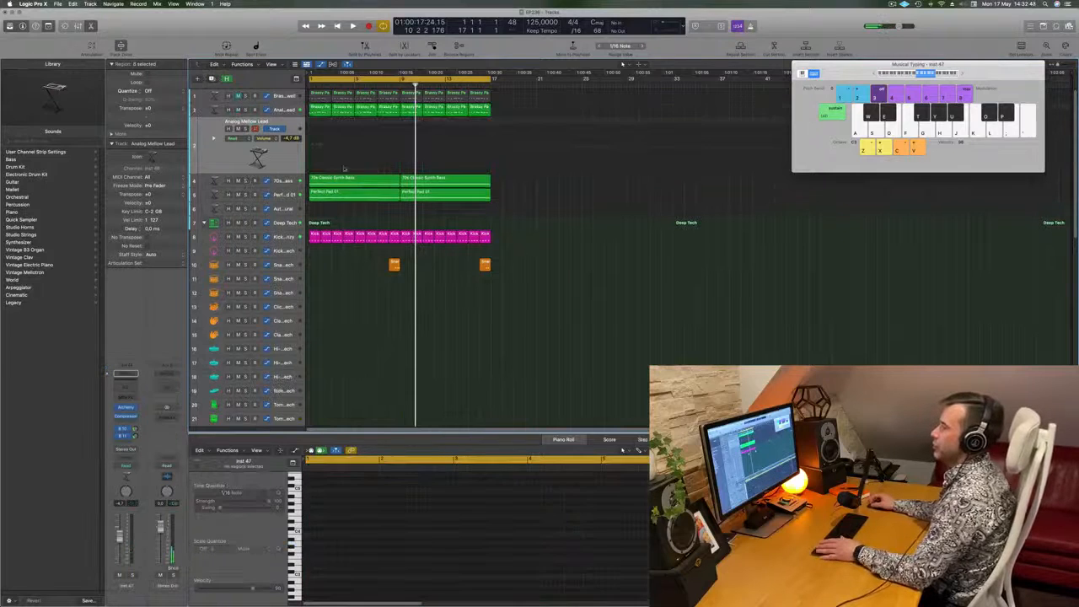
left_click_drag(512, 104, 317, 125)
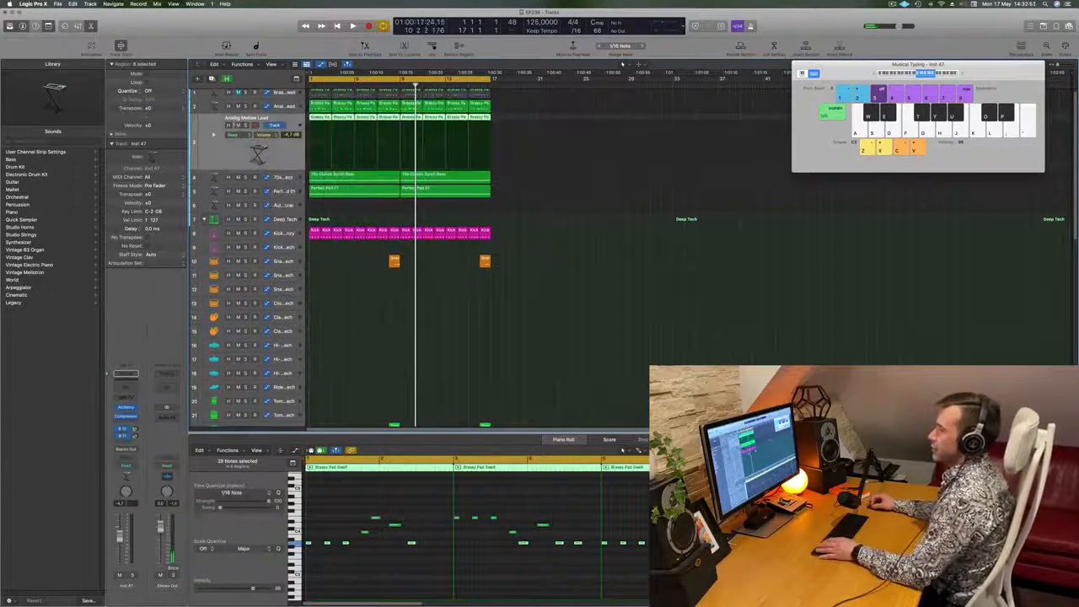
left_click(246, 125)
key("space")
key("s")
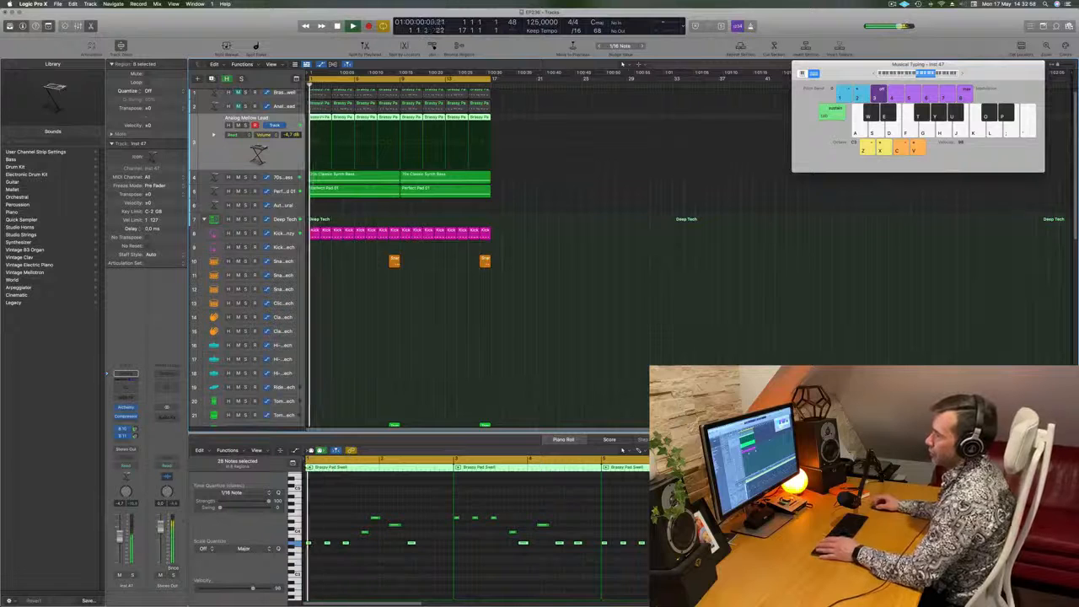
- Bypass both sends on the new duplicate track and show its Compressor and Alchemy windows side by side
left_click(125, 416)
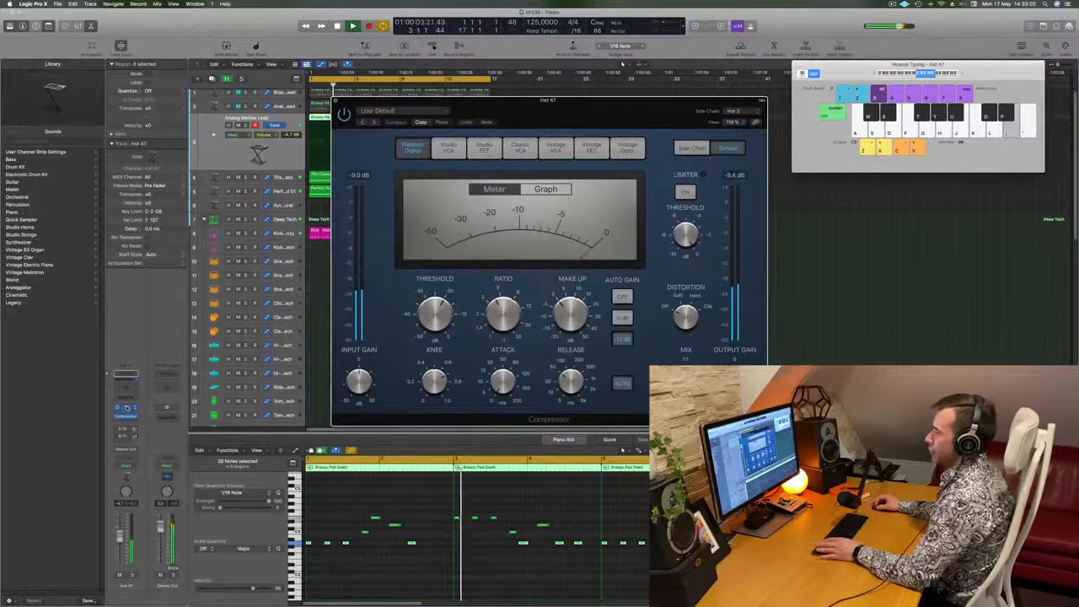
left_click(127, 408)
left_click_drag(609, 117, 586, 132)
left_click_drag(597, 117, 964, 90)
left_click_drag(602, 133, 622, 108)
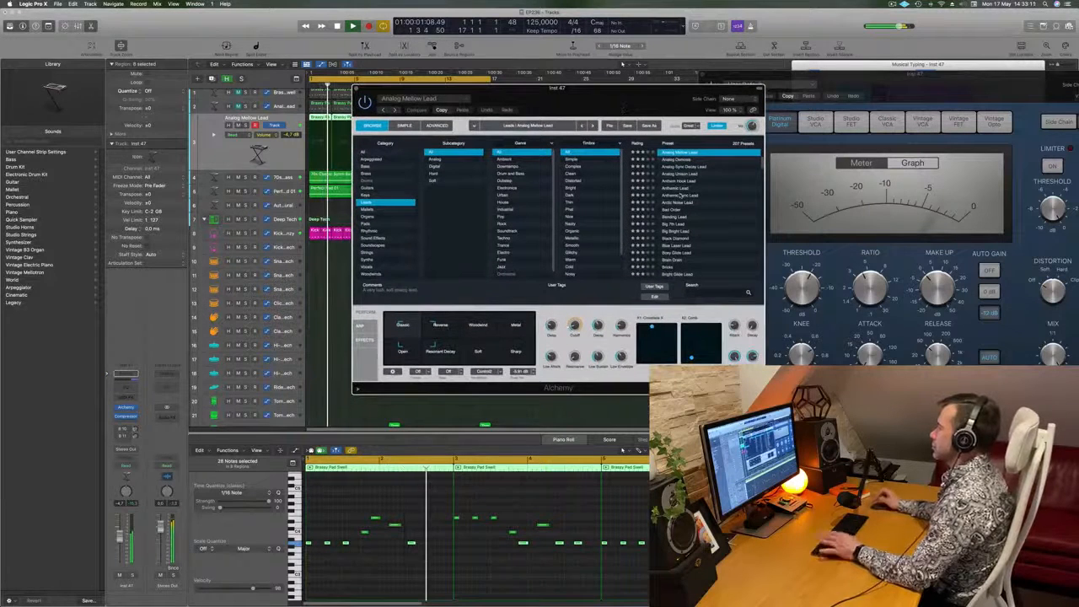
- Try Analog Sync Decay Lead, then load Anthem Hook Lead with the Swarm variation and lower the track volume to -13.8 dB
left_click(685, 167)
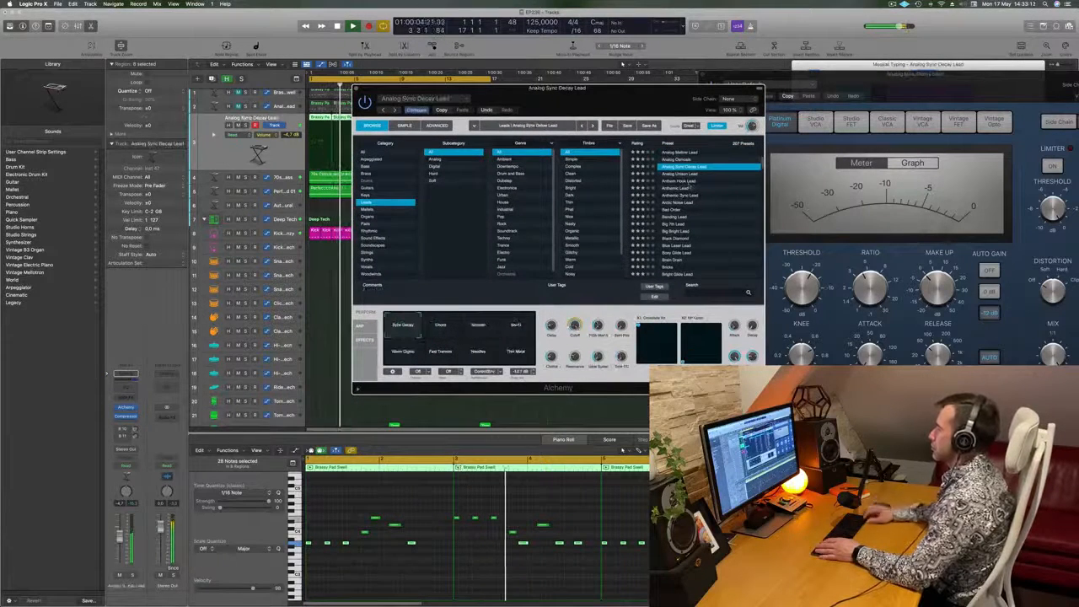
left_click(688, 180)
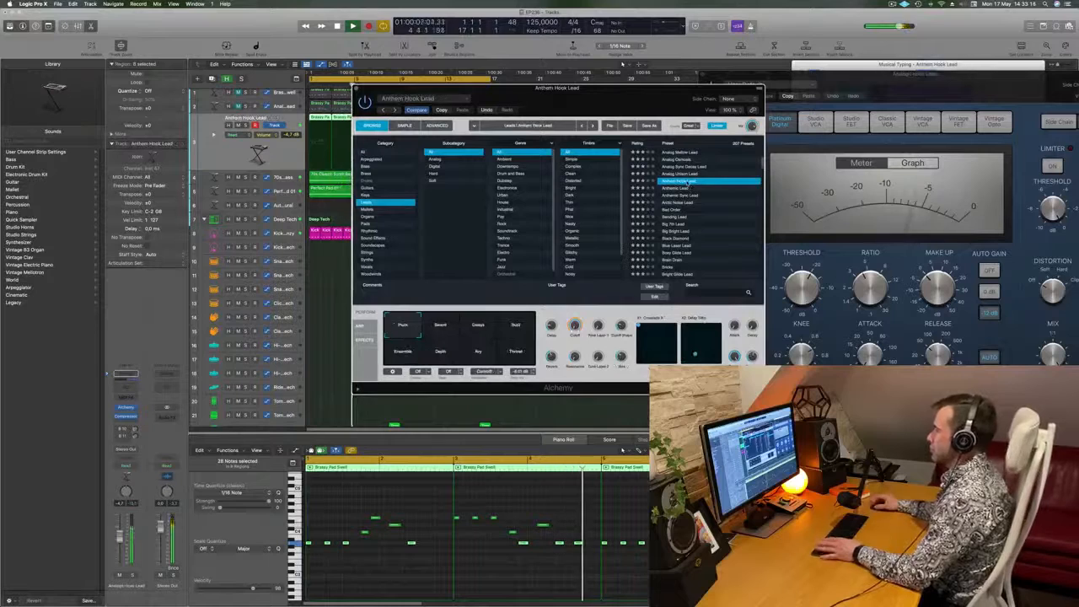
left_click_drag(670, 106, 728, 92)
left_click(499, 312)
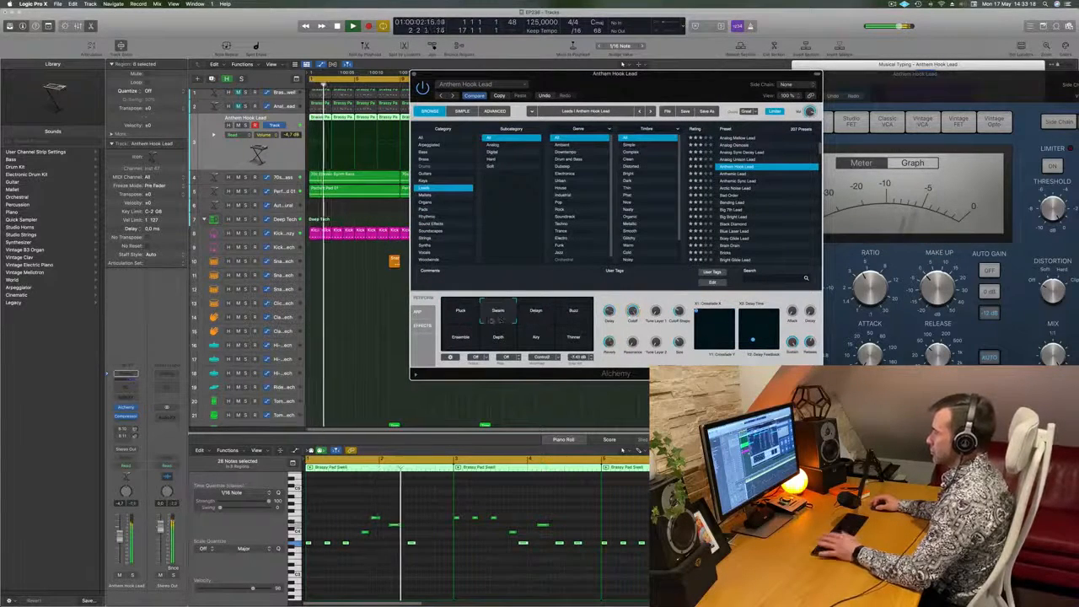
left_click_drag(616, 73, 581, 88)
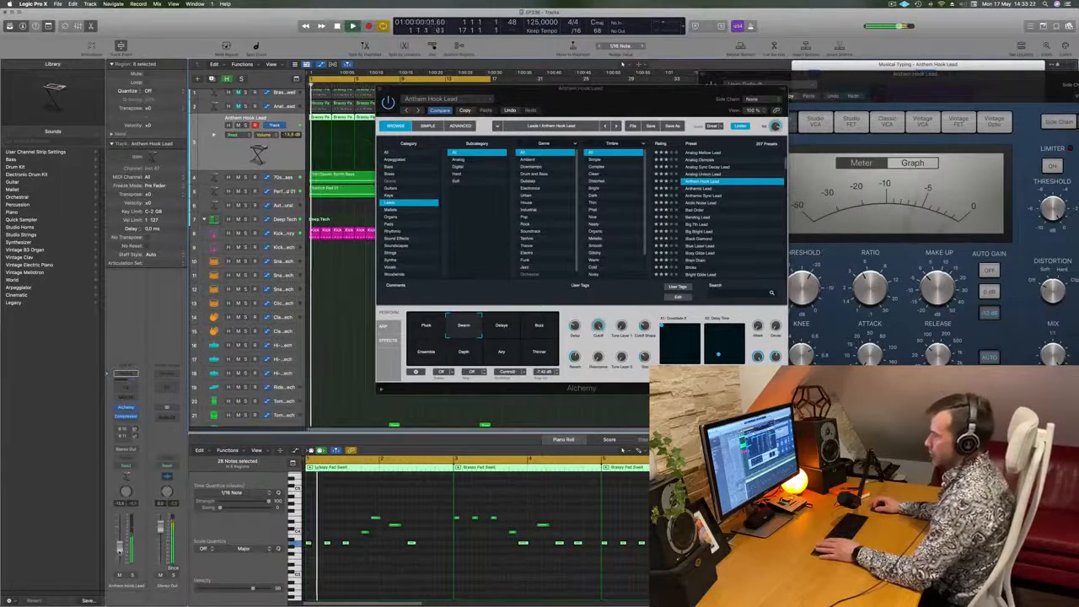
- Audition the Delays, Buzz, Ensemble, Airy and Thinner variations of Anthem Hook Lead
left_click(502, 326)
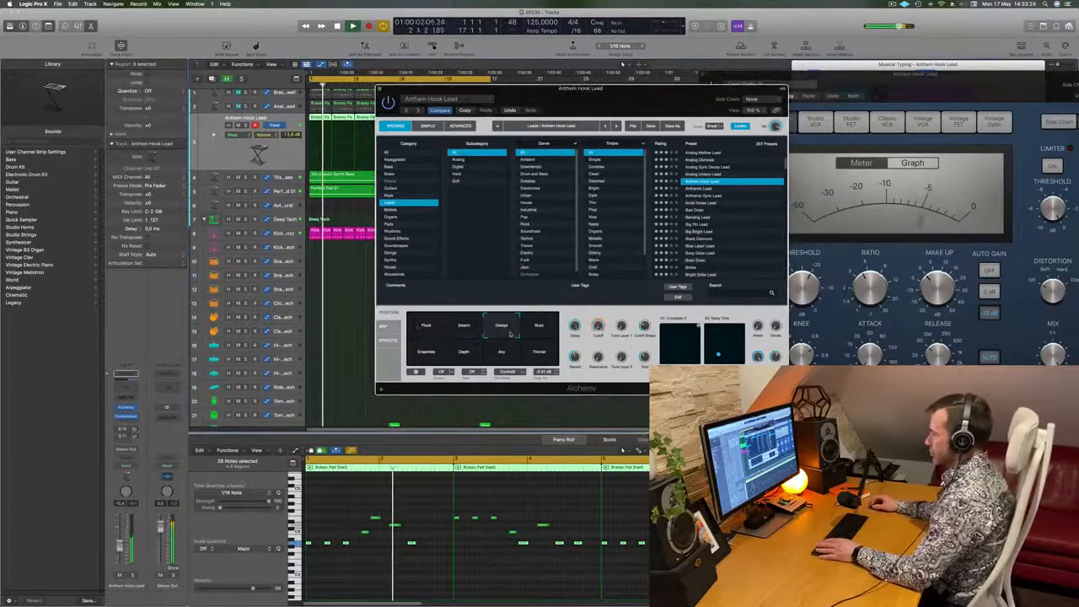
left_click(539, 326)
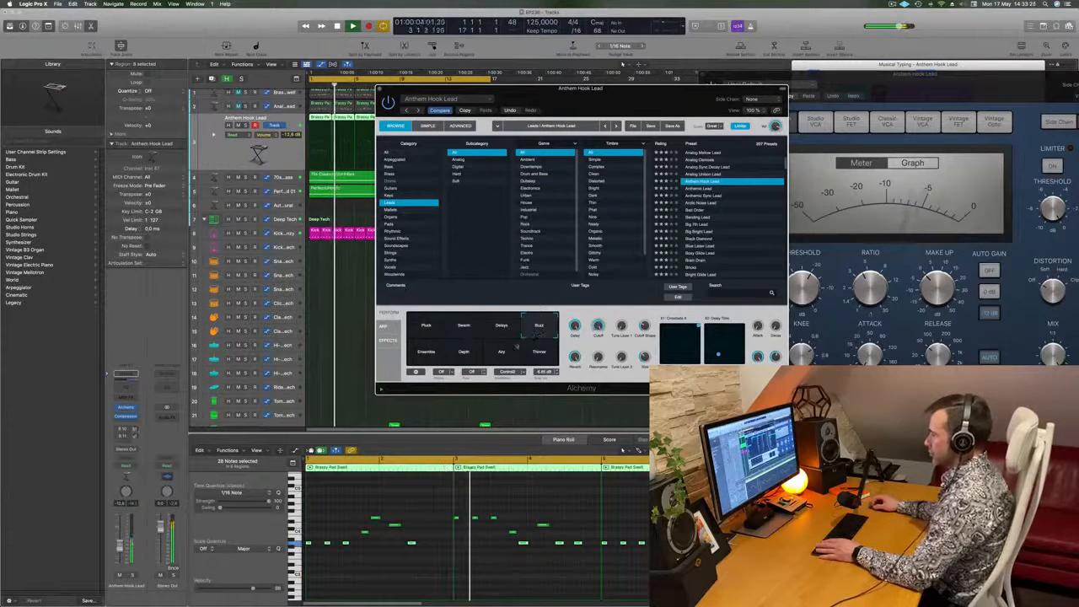
left_click(426, 356)
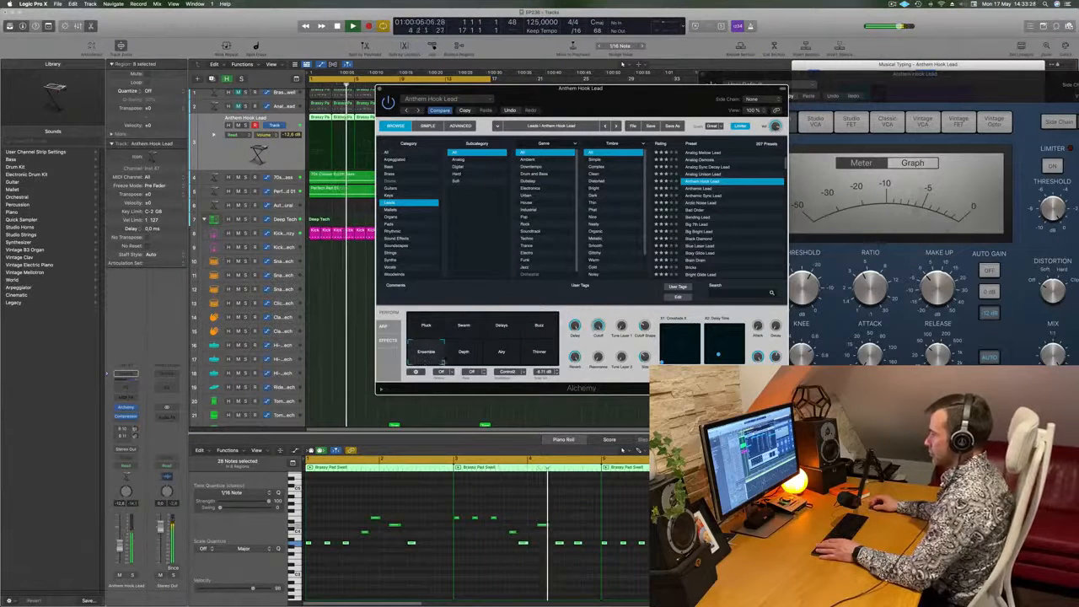
left_click(502, 352)
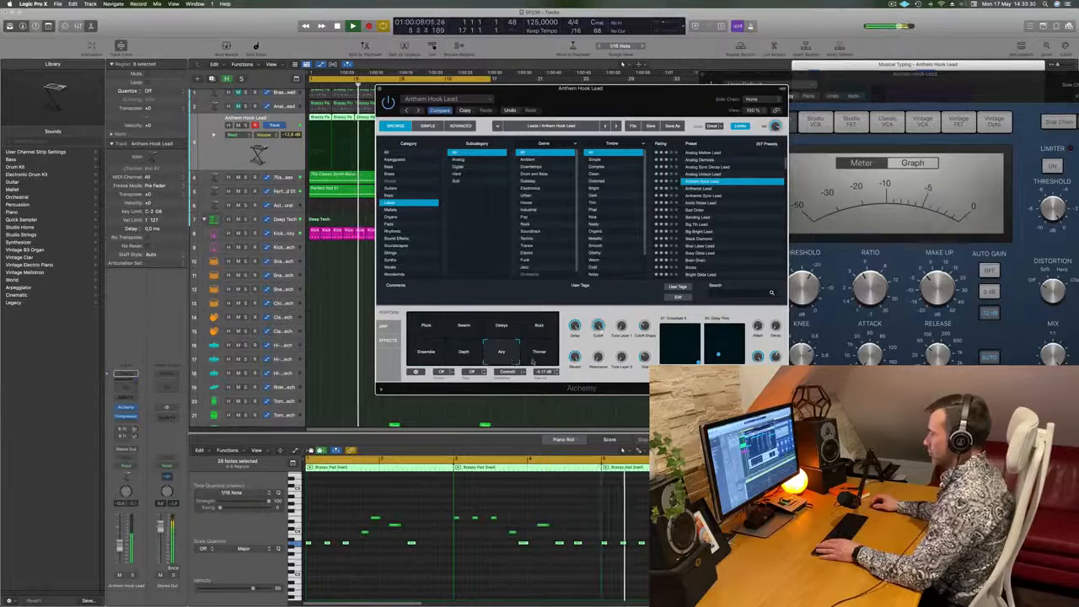
left_click(541, 357)
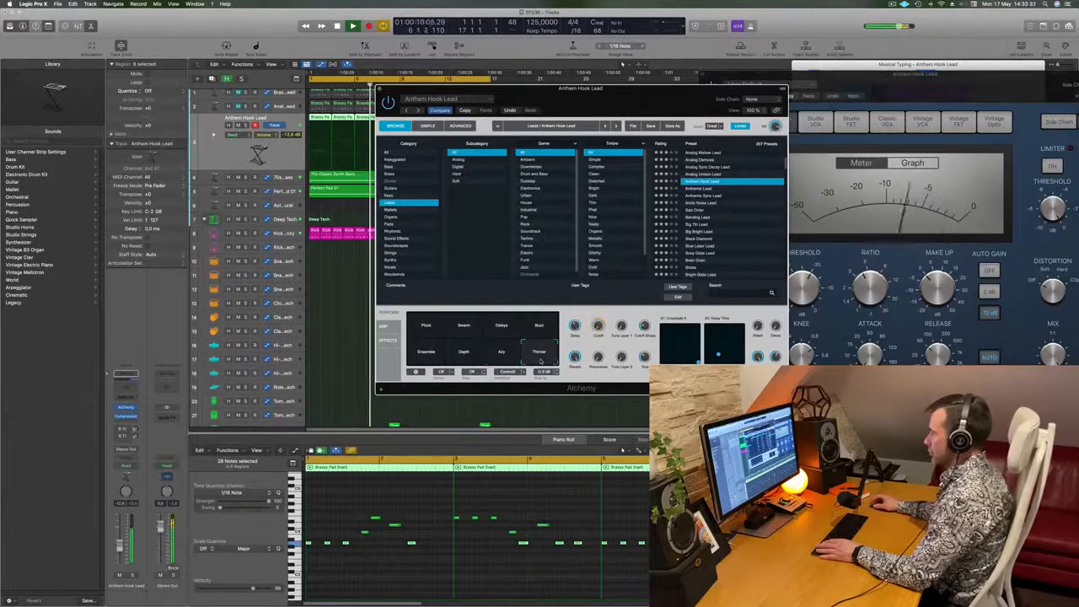
- Load the Anthemic Lead preset with its Punch variation and set the track volume to -7.8 dB
left_click(442, 355)
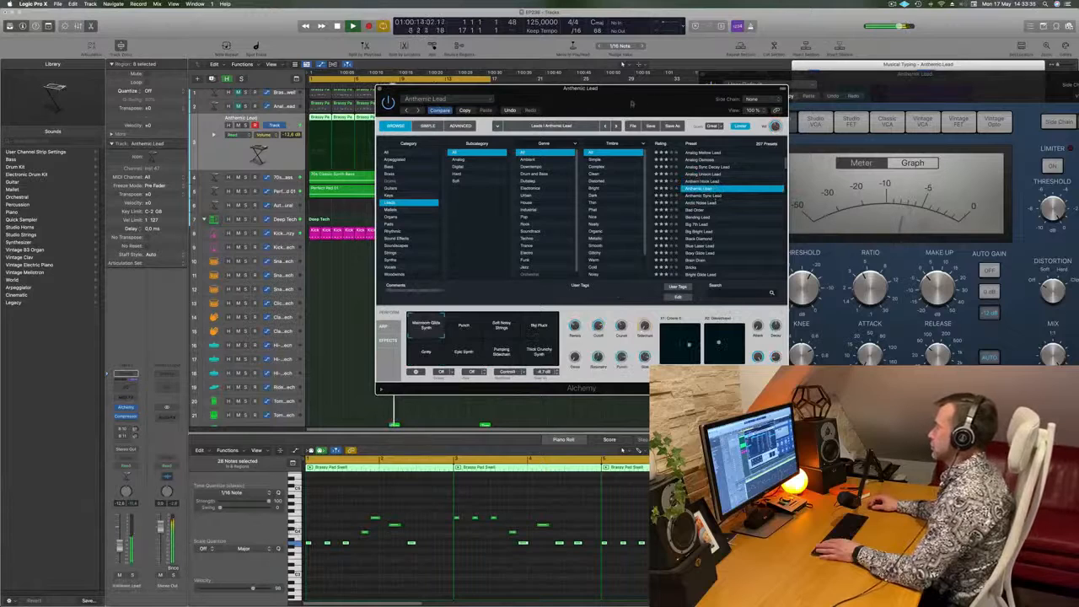
left_click_drag(632, 103, 663, 99)
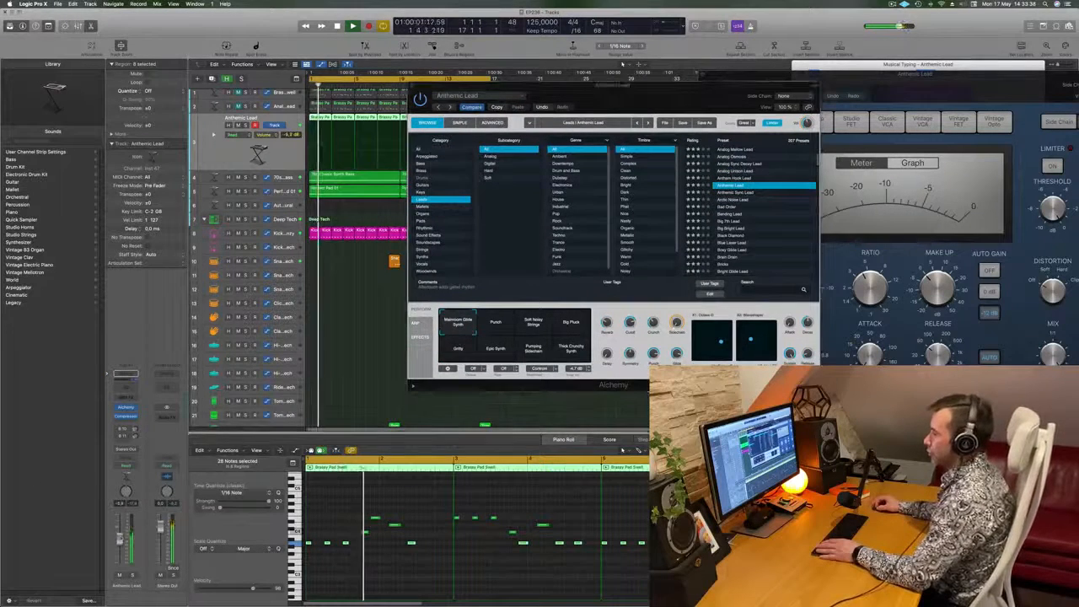
left_click(494, 333)
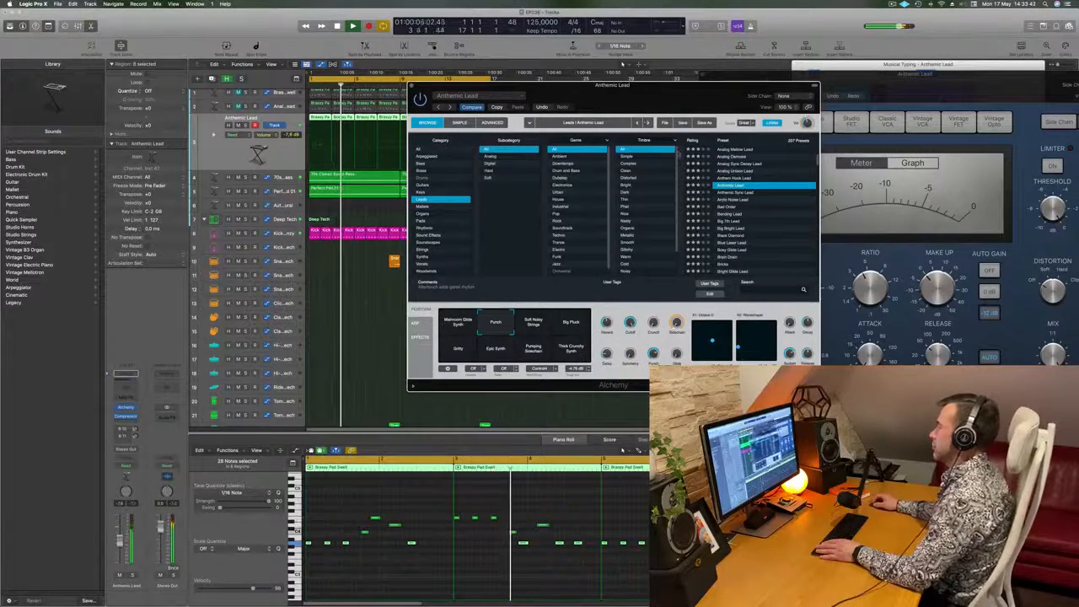
left_click_drag(677, 101, 737, 119)
- Audition the remaining Anthemic Lead variations from Soft Noisy Strings to Thick Crunchy Synth, and return to Punch
left_click(597, 340)
left_click(638, 341)
left_click(520, 368)
left_click(556, 369)
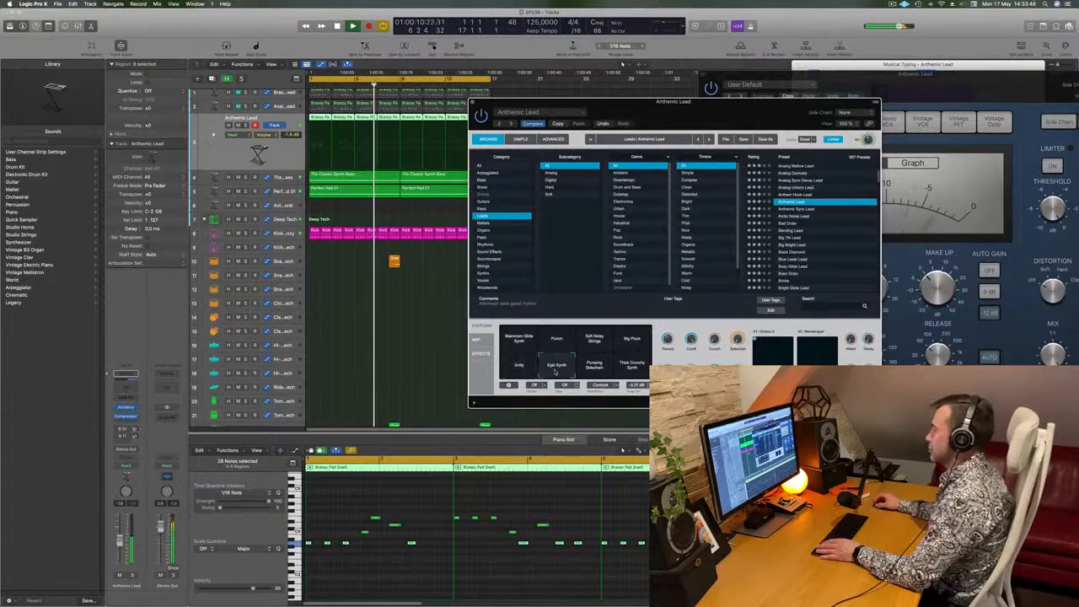
left_click(598, 369)
left_click(633, 368)
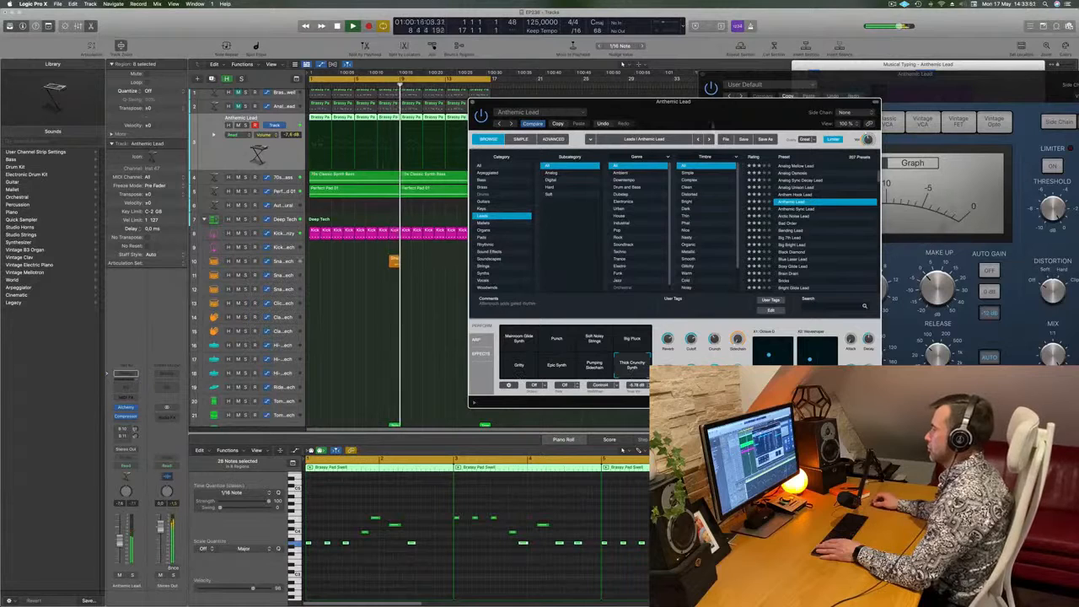
left_click_drag(721, 112, 604, 98)
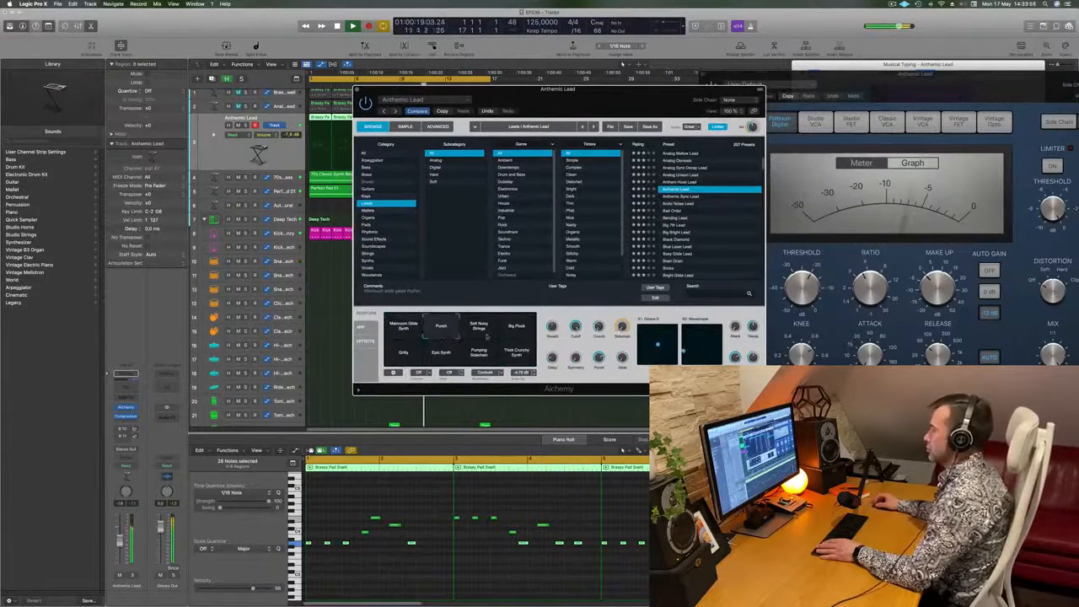
- Audition the Soft Noisy Strings and Big Pluck variations of Anthemic Lead again, comparing them with Punch
left_click(479, 329)
left_click(518, 333)
left_click(441, 329)
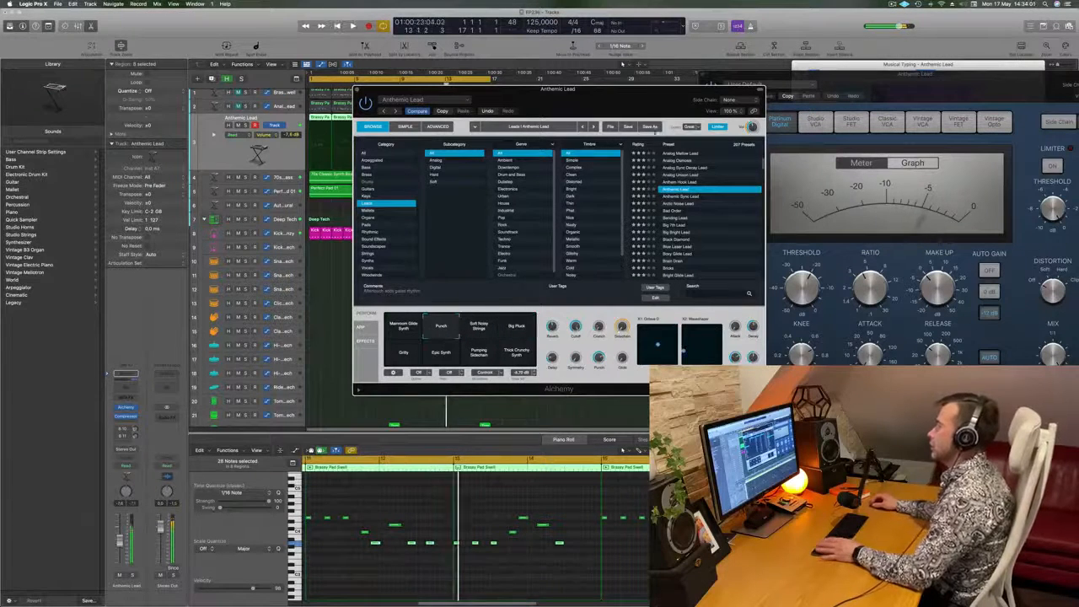
mouse_move(466, 327)
left_mouse_down()
mouse_move(435, 349)
mouse_move(467, 348)
mouse_move(467, 339)
left_mouse_up()
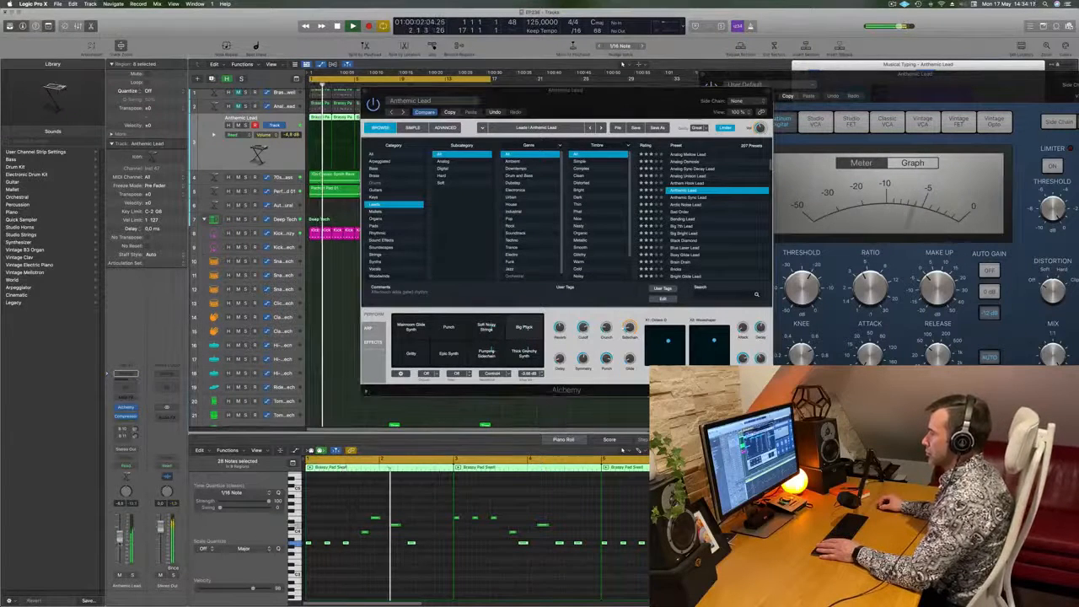
- Try the Anthemic Sync Lead, Bad Order, Bending Lead and Big 7th Lead presets on the track
left_click(693, 199)
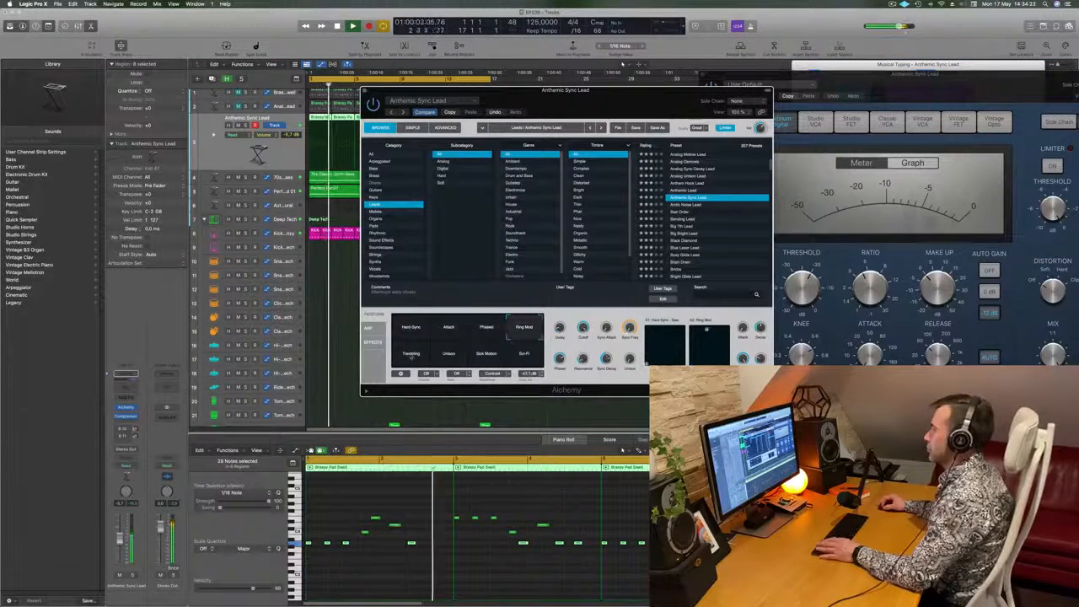
left_click(698, 212)
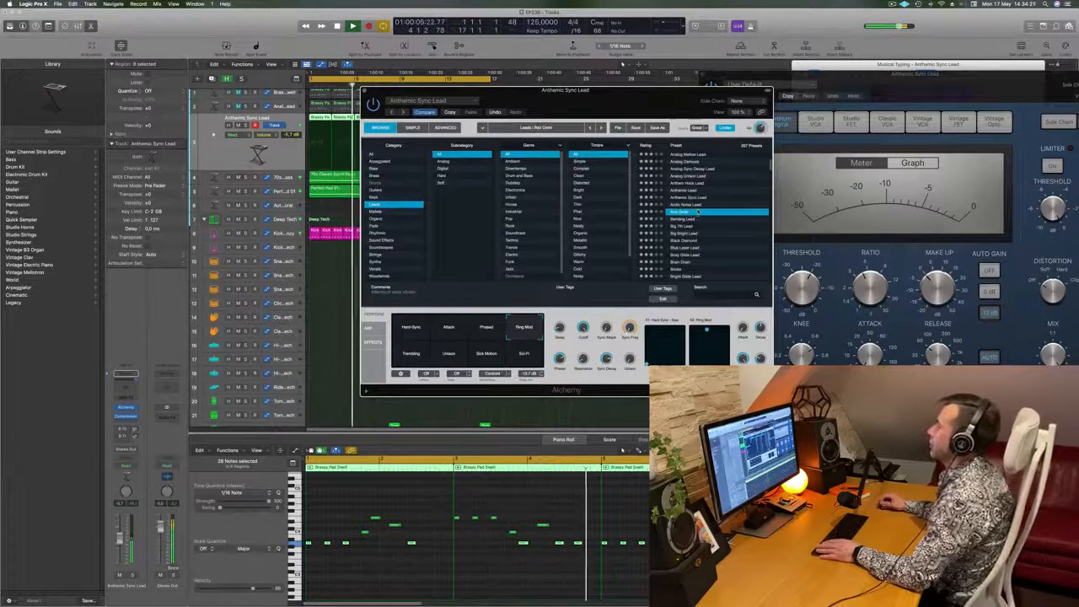
left_click(692, 219)
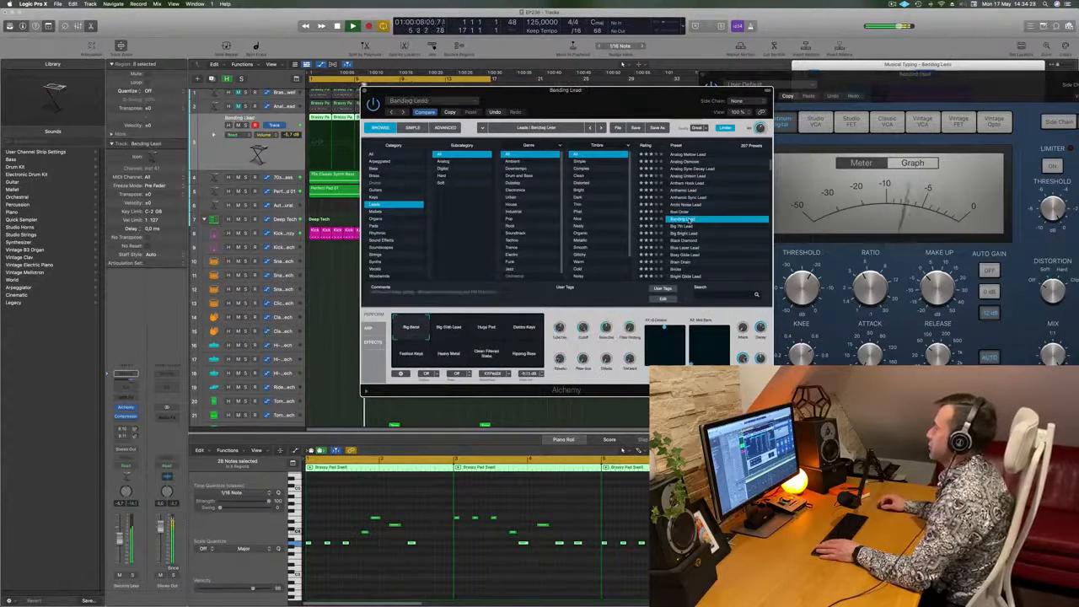
left_click(681, 226)
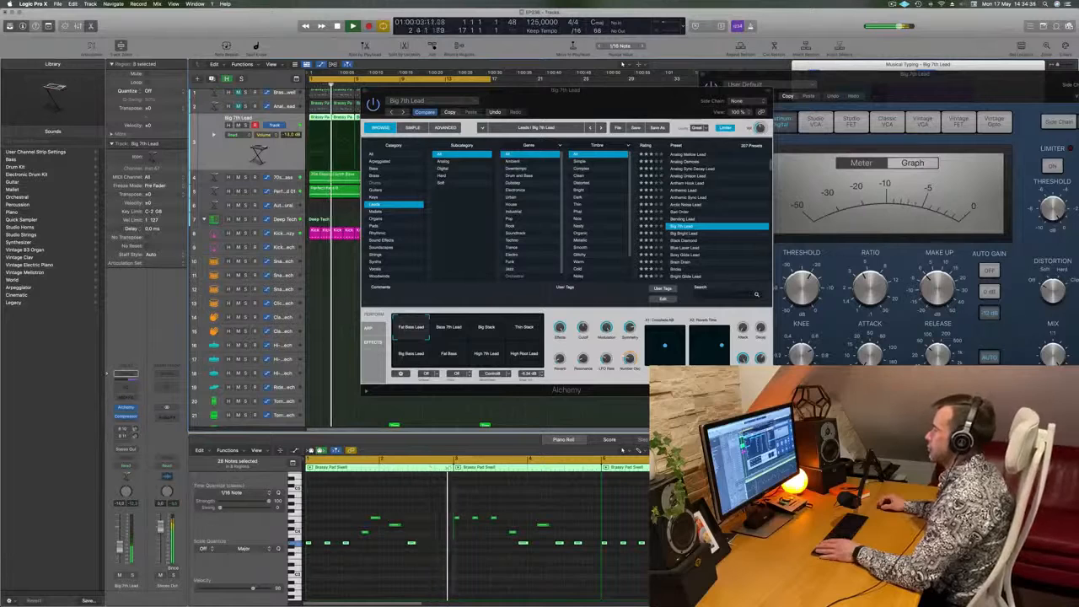
- Audition the Bass 7th Lead, Big Stack and Big Bass Lead variations of Big 7th Lead from the loop start
left_click_drag(582, 328, 585, 378)
left_click(487, 330)
key("space")
key("space")
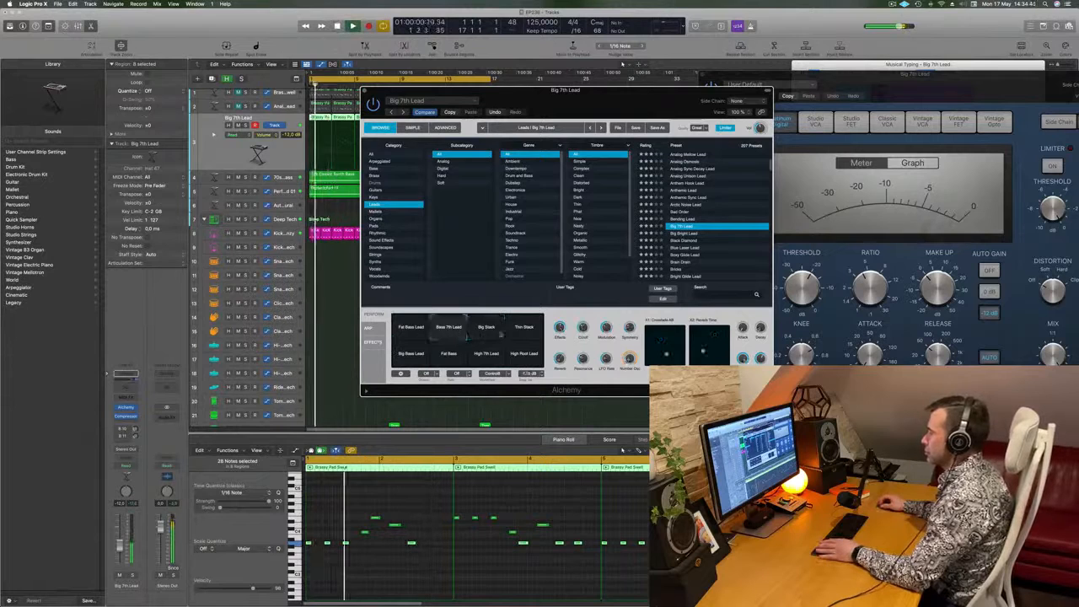
left_click(436, 353)
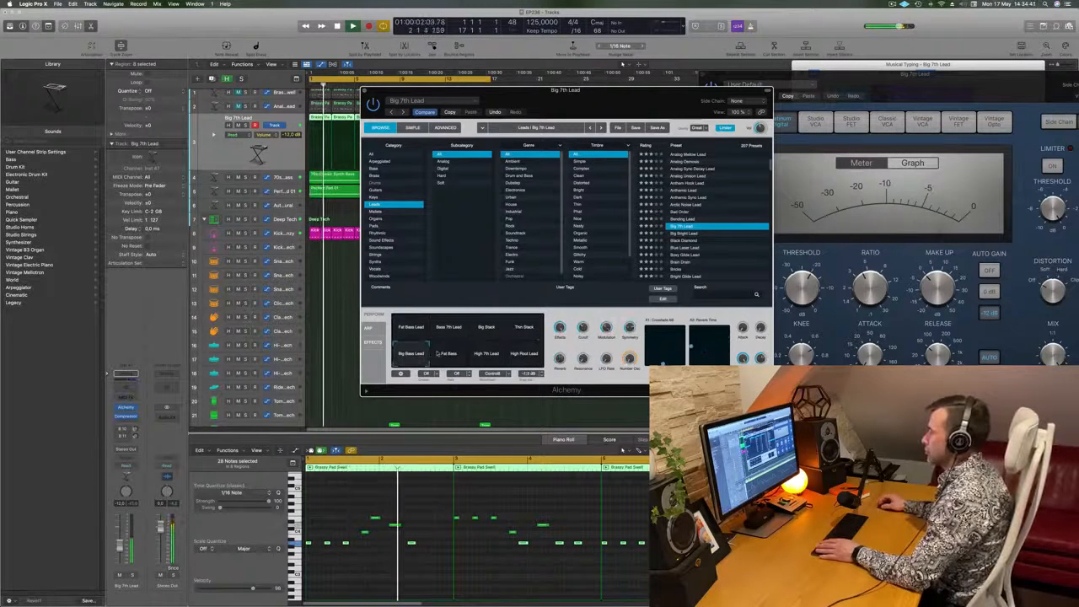
- Try the Big Bright Lead, Black Diamond and Bright Glide Lead presets
left_click(691, 235)
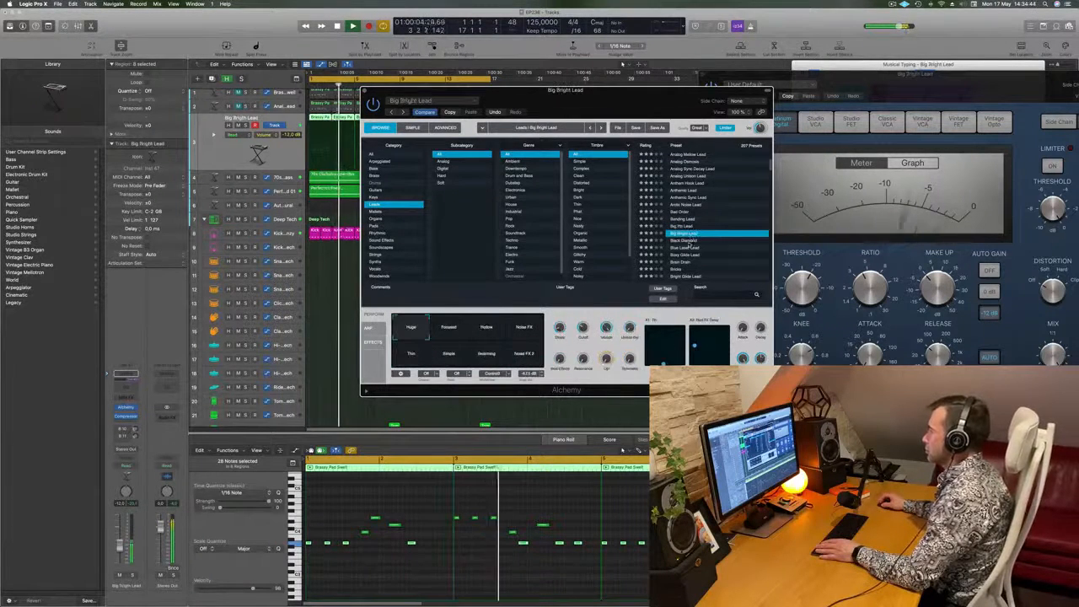
left_click(691, 243)
left_click(683, 237)
left_click(699, 229)
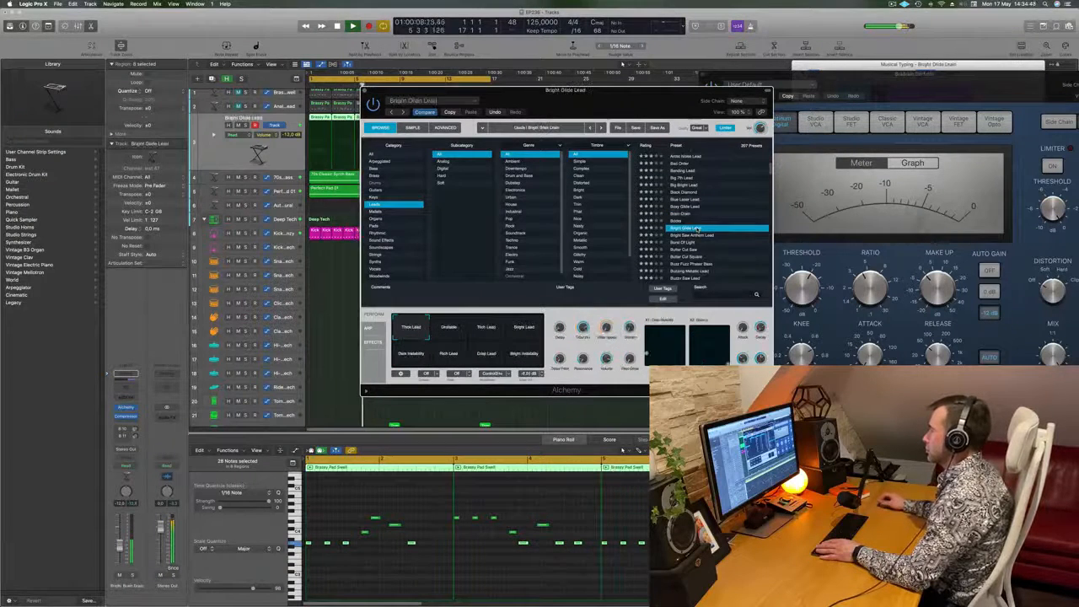
- Try the Butter Cut Saw, Buzzy Saw Lead and Classic lead presets
scroll(732, 219, "down", 2)
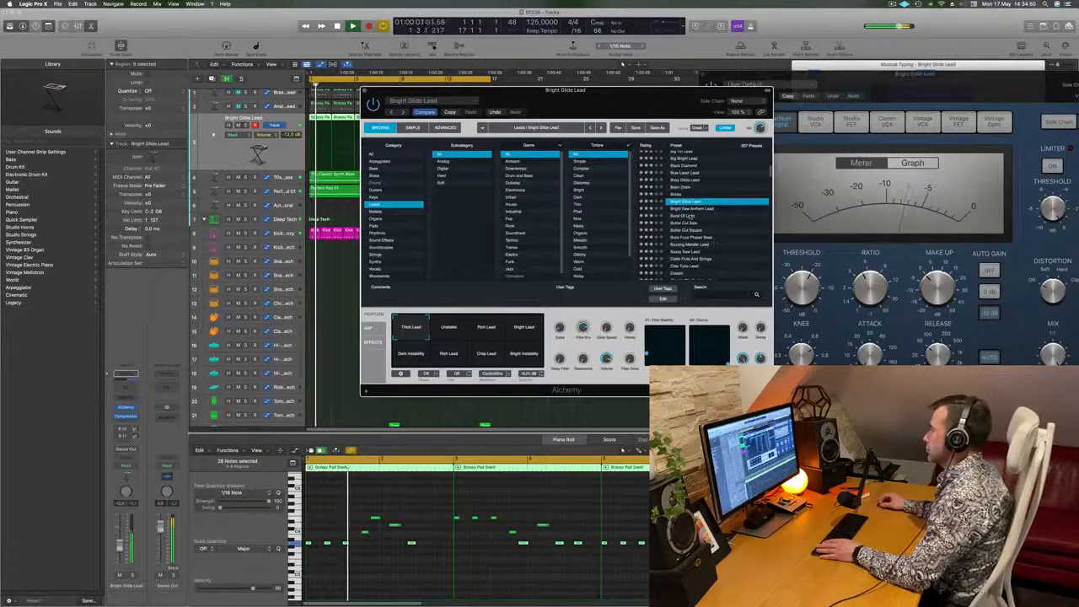
left_click(693, 217)
scroll(709, 218, "down", 1)
left_click(724, 218)
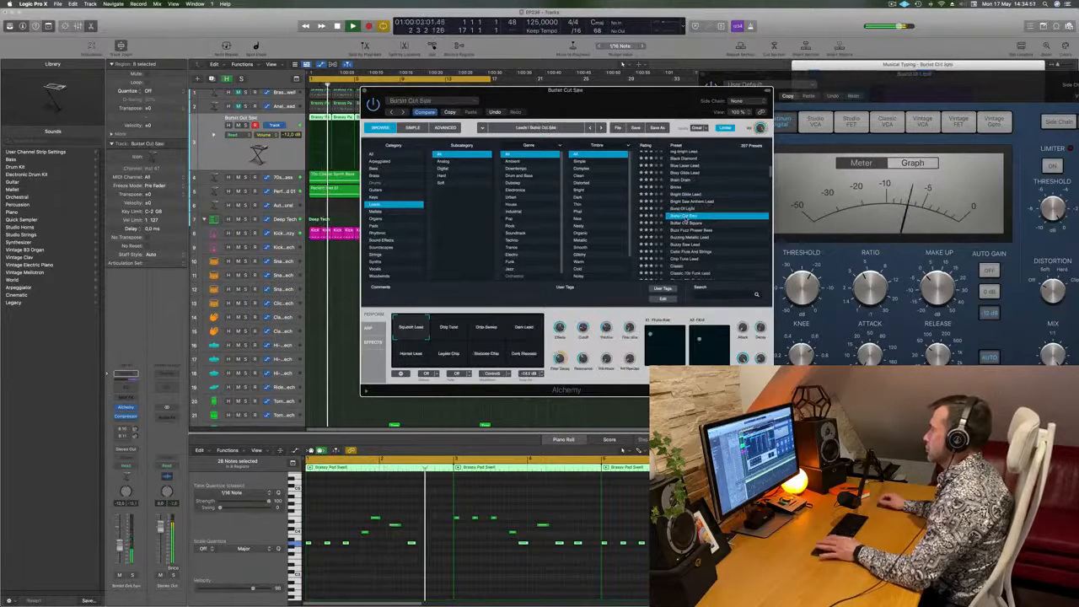
scroll(724, 223, "down", 1)
left_click(723, 223)
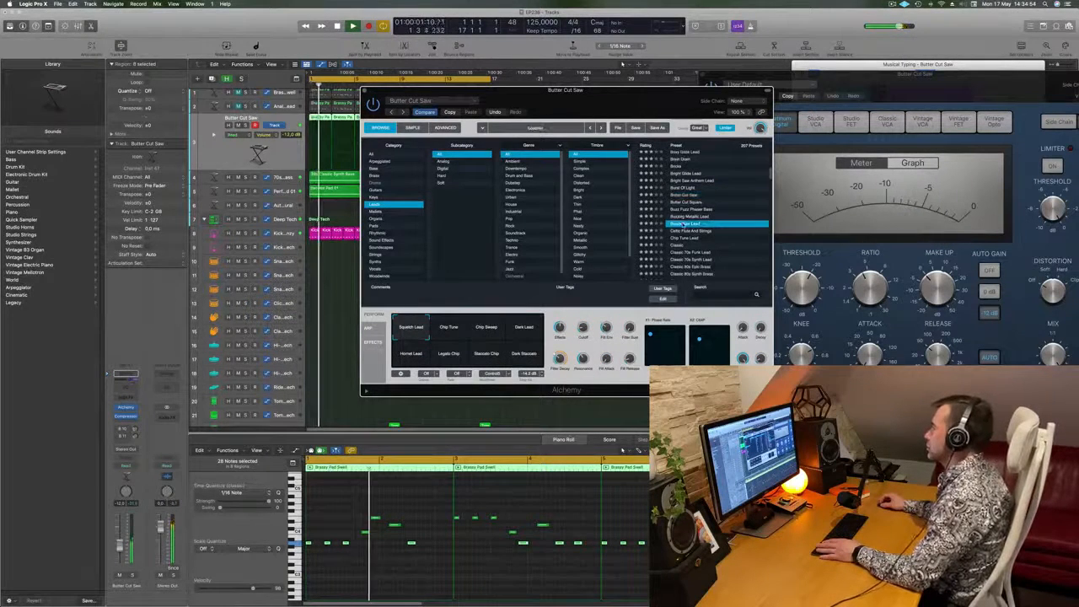
scroll(722, 221, "down", 1)
left_click(722, 216)
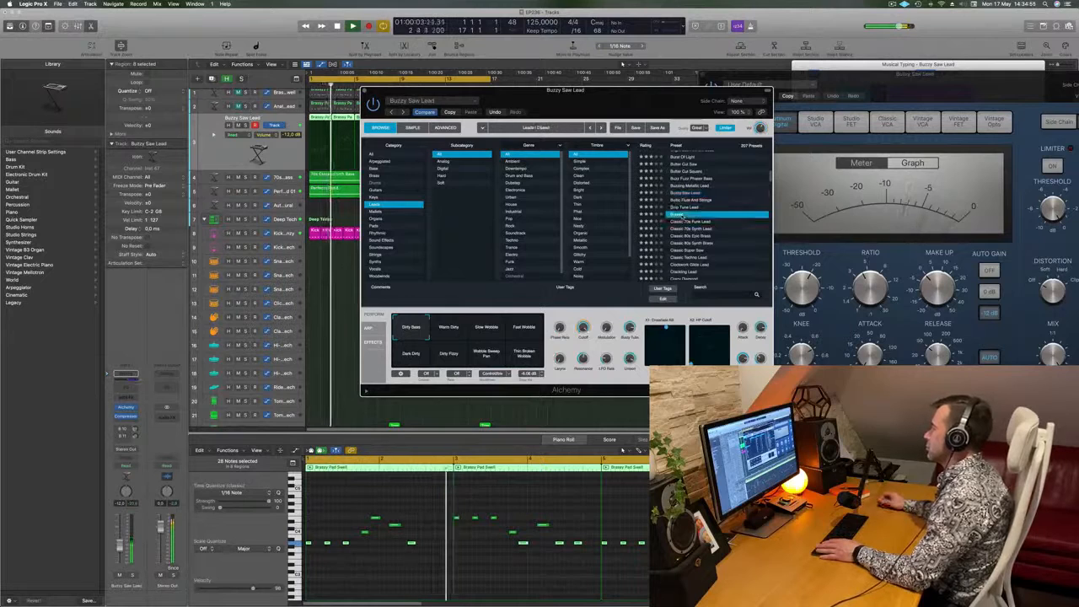
- Load the Classic Super Saw preset with its Super Super Saw variation, rebalance the track volume against the loop, and close Alchemy
scroll(730, 221, "down", 2)
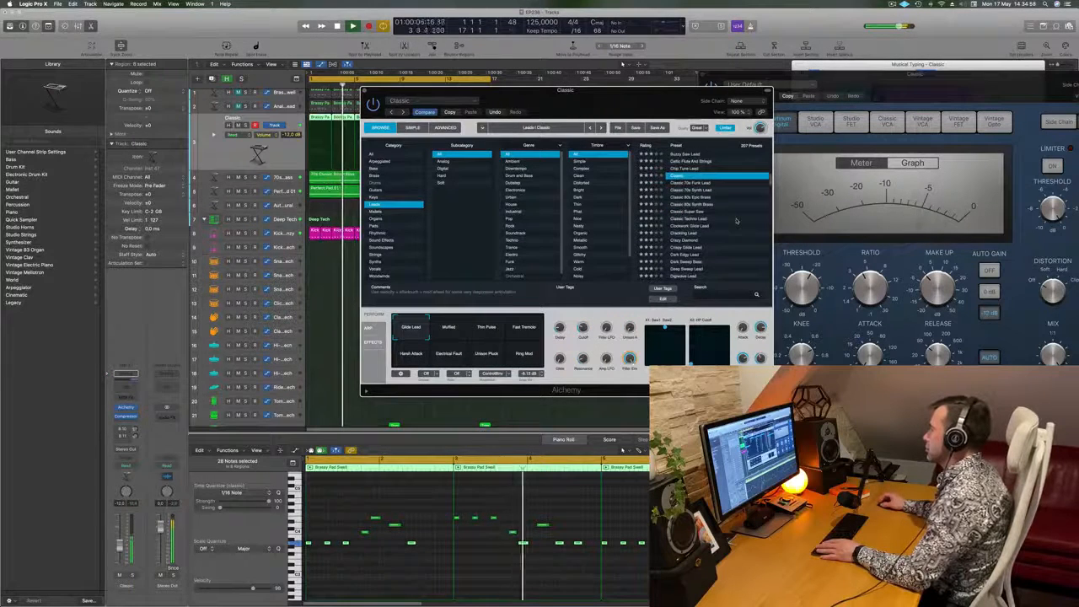
left_click(688, 212)
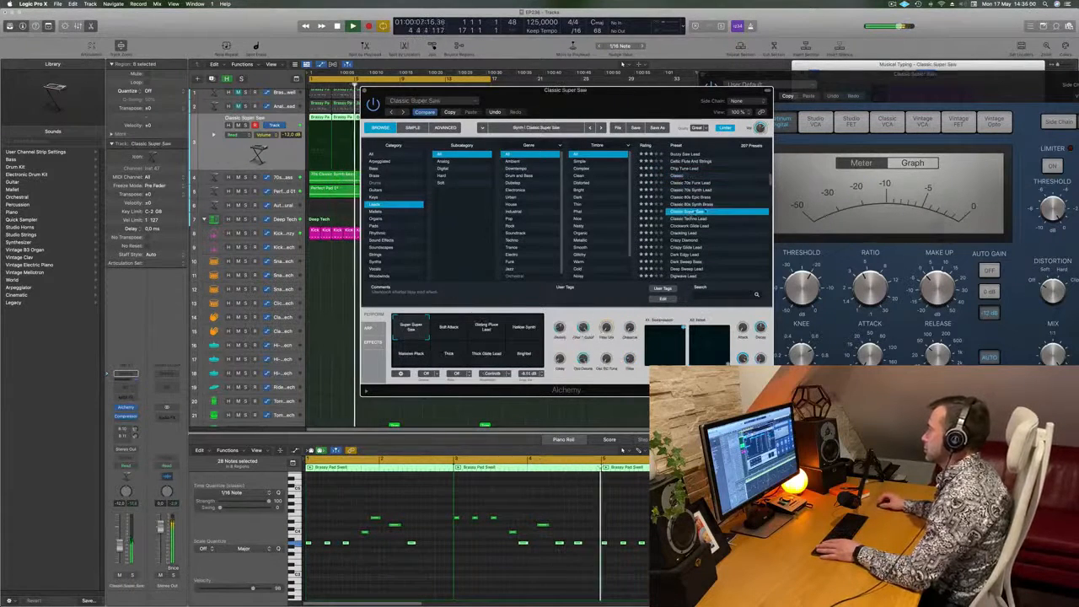
left_click_drag(622, 110, 658, 101)
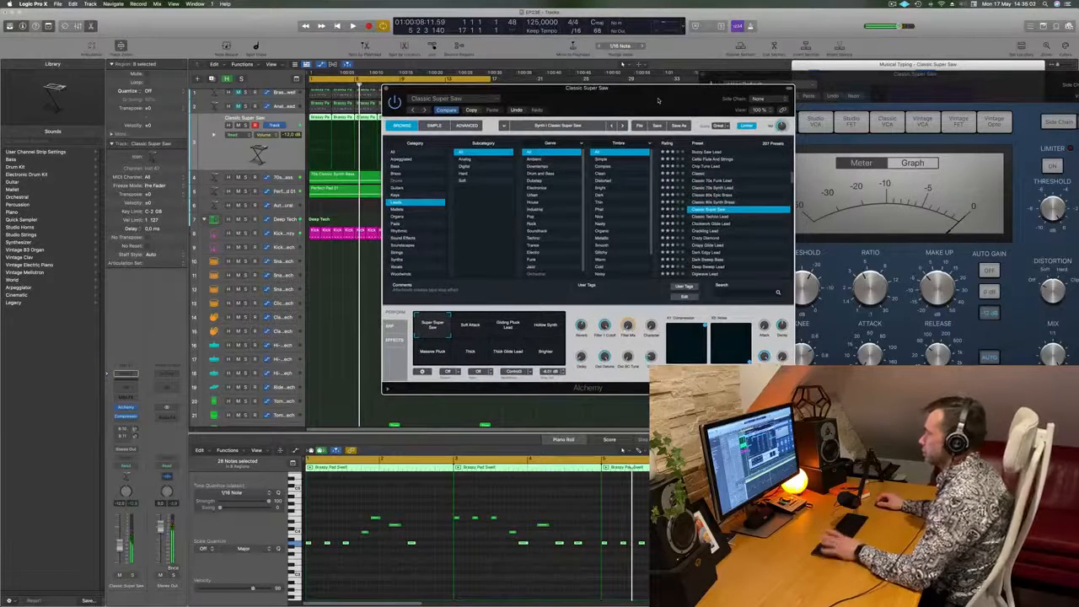
key("Return")
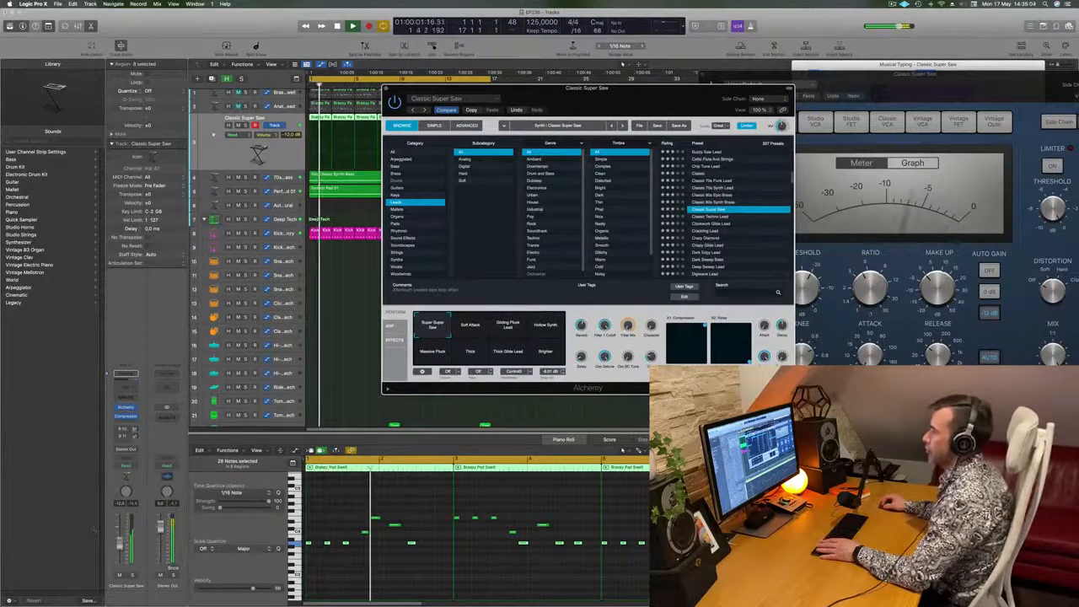
left_click_drag(120, 545, 120, 549)
left_click_drag(470, 326, 425, 306)
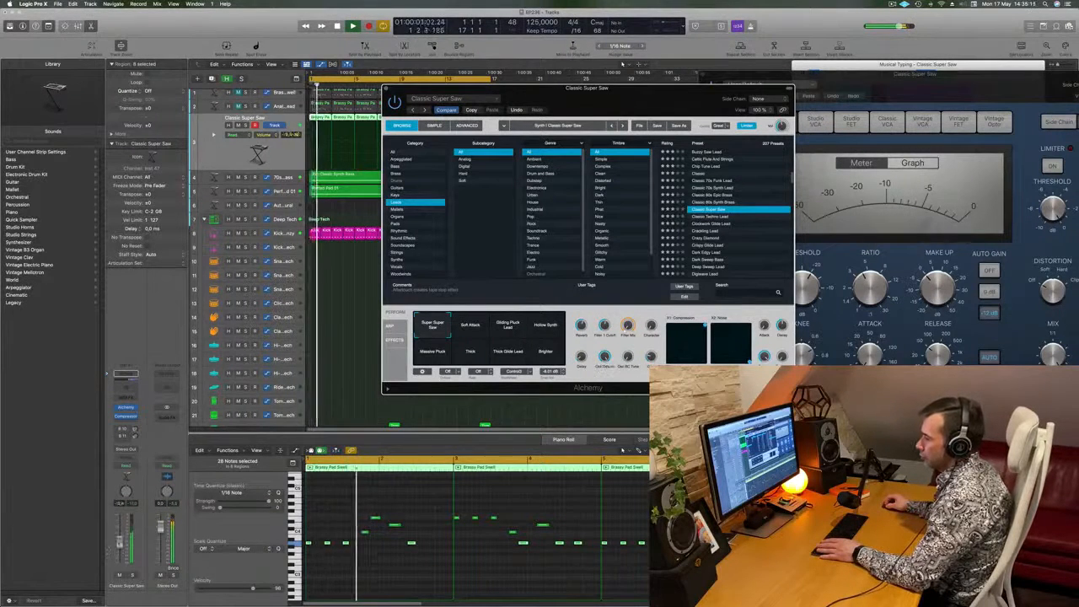
left_click(120, 544)
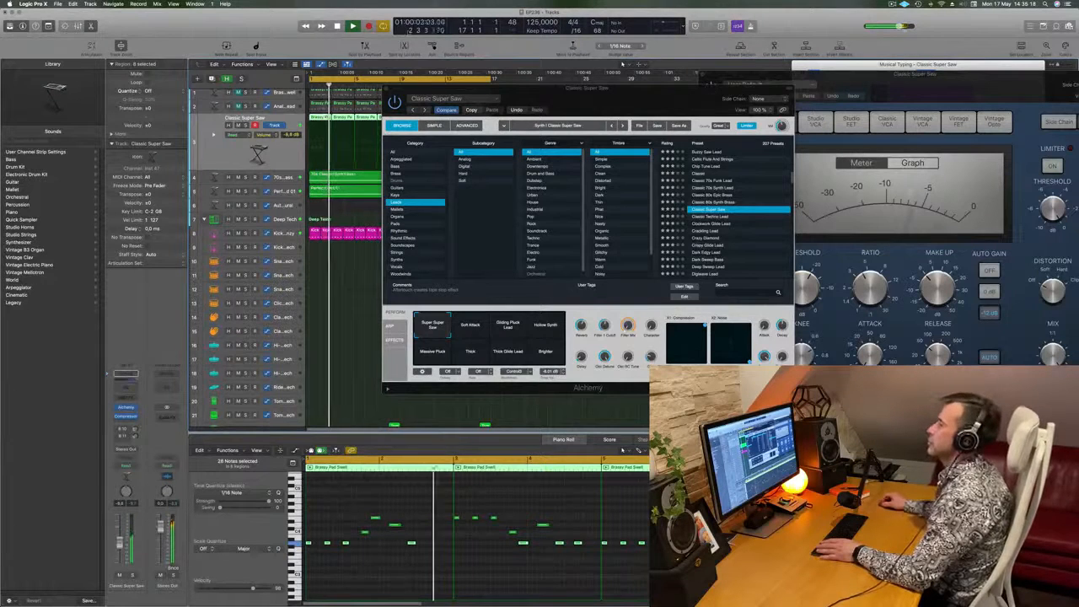
left_click(385, 91)
key("Return")
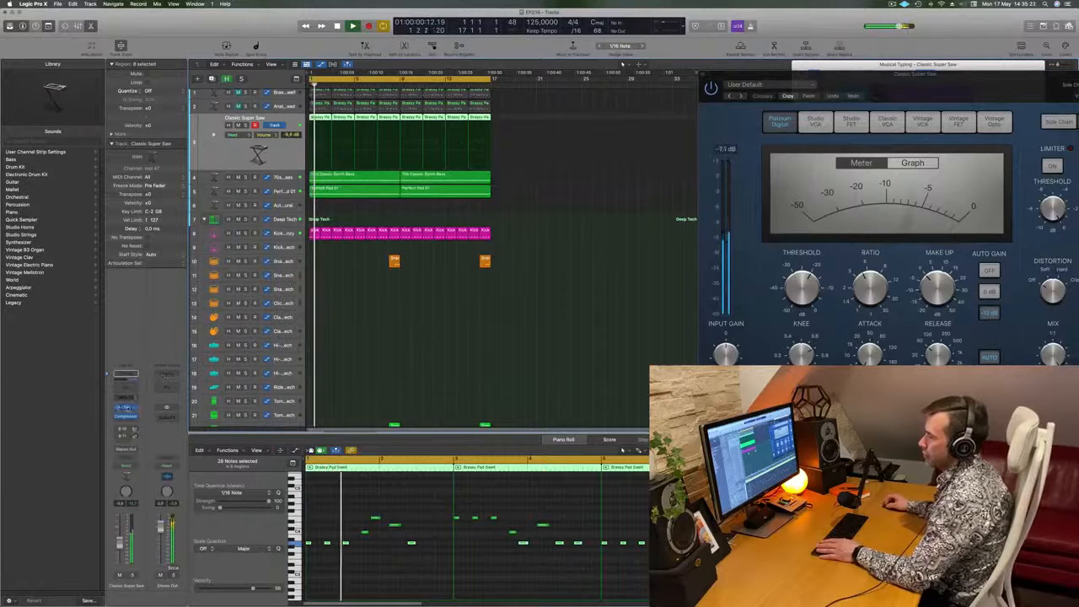
key("Return")
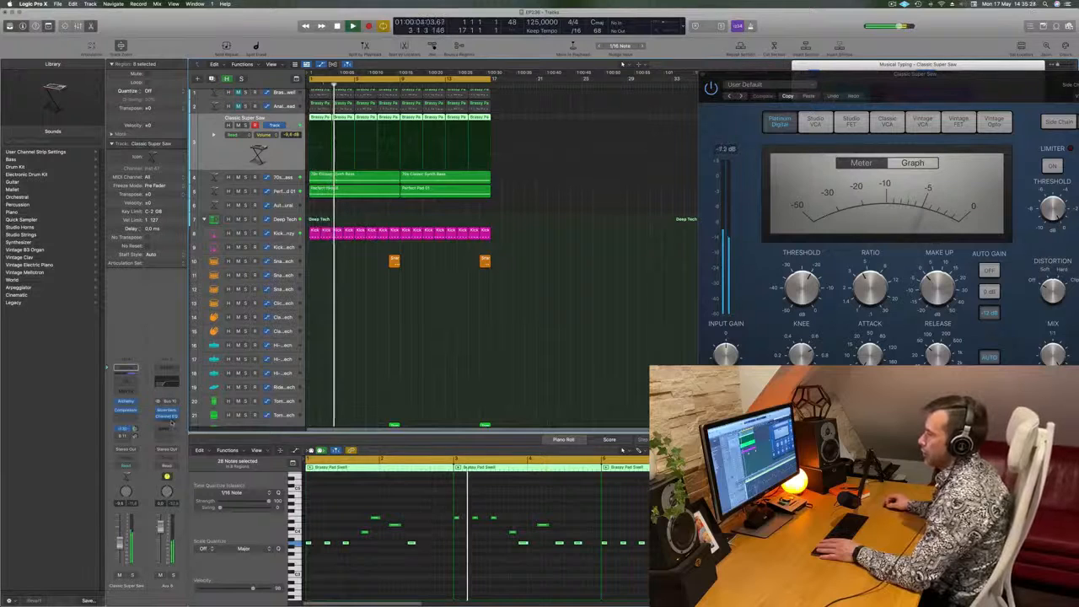
- Add a Compressor after the Channel EQ on Aux 8, side-chained to Kick 2 - Arcade Frenzy (Inst 3)
left_click(173, 423)
left_click(229, 437)
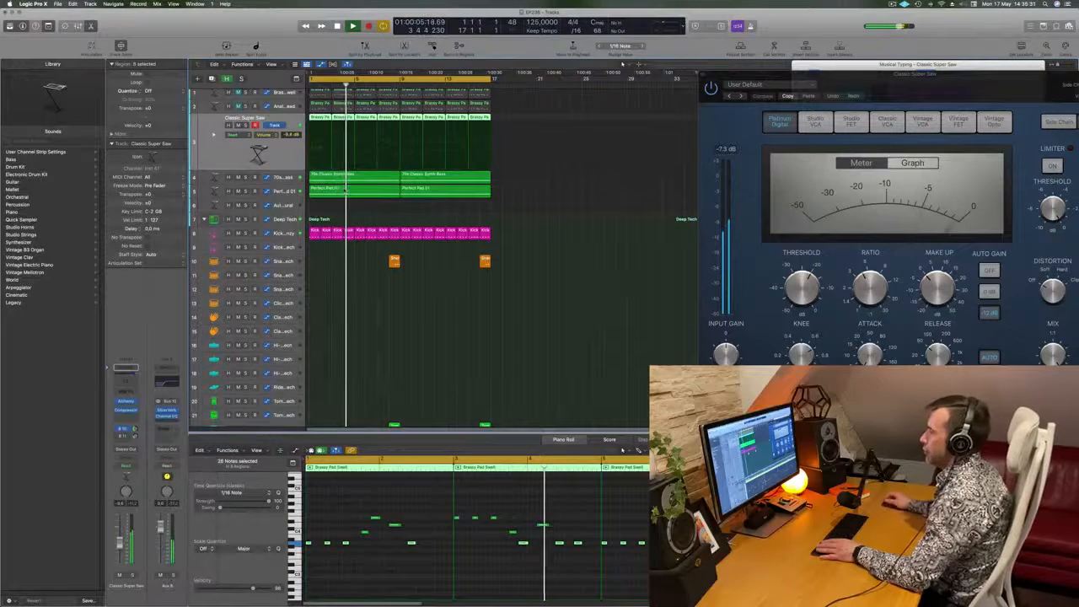
left_click(406, 111)
left_click(406, 111)
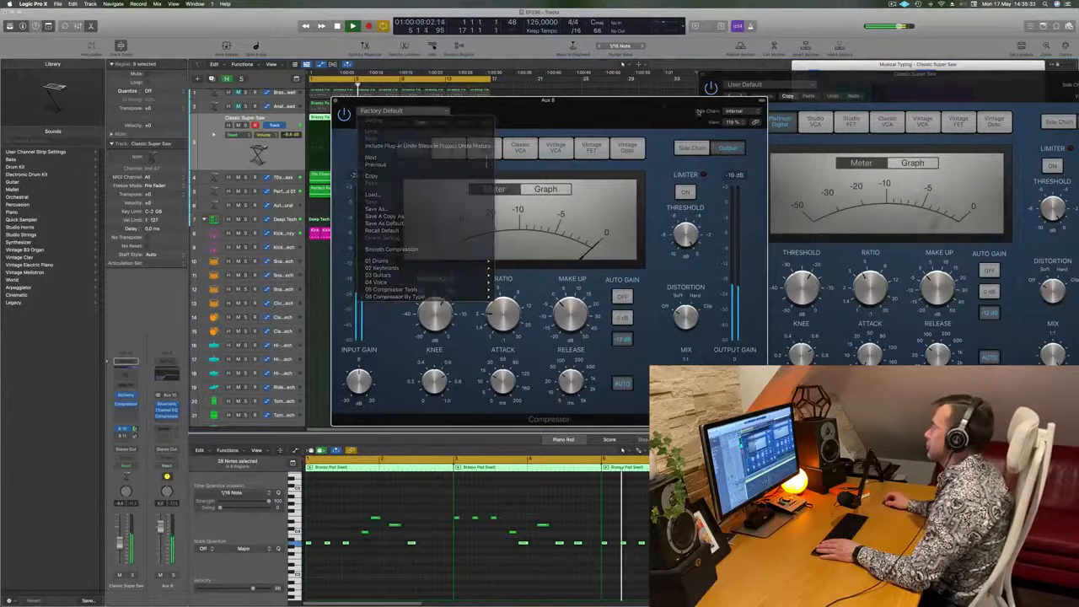
left_click(733, 110)
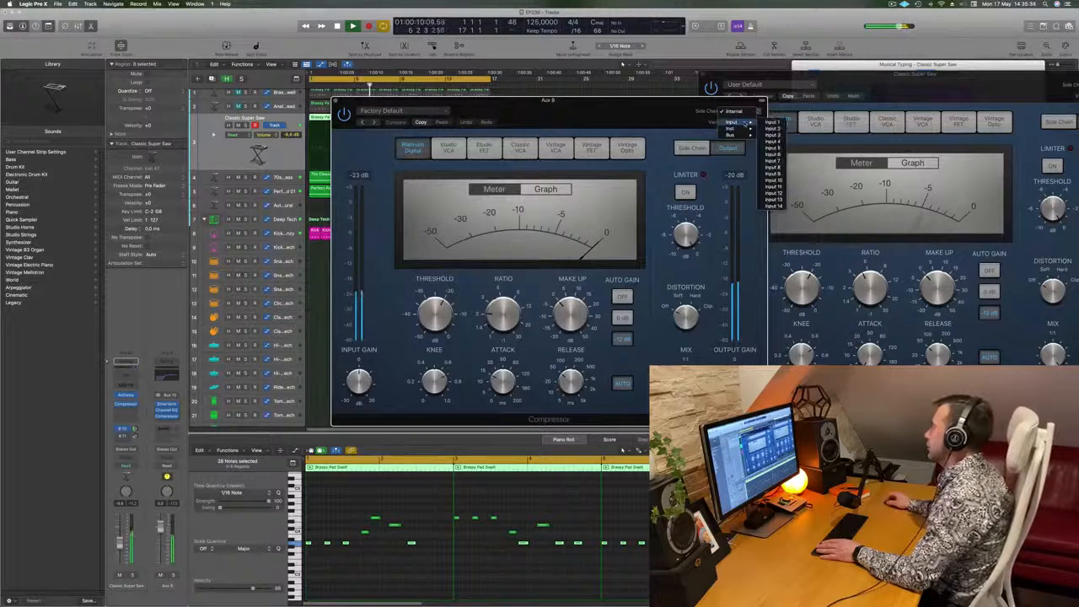
mouse_move(745, 129)
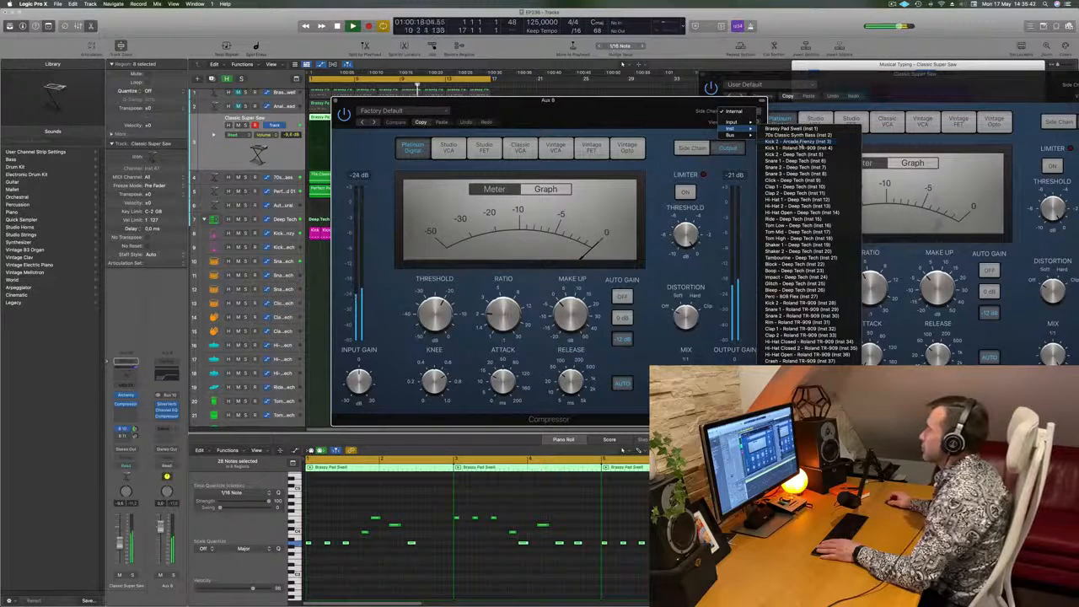
left_click(788, 141)
left_click_drag(601, 119, 652, 119)
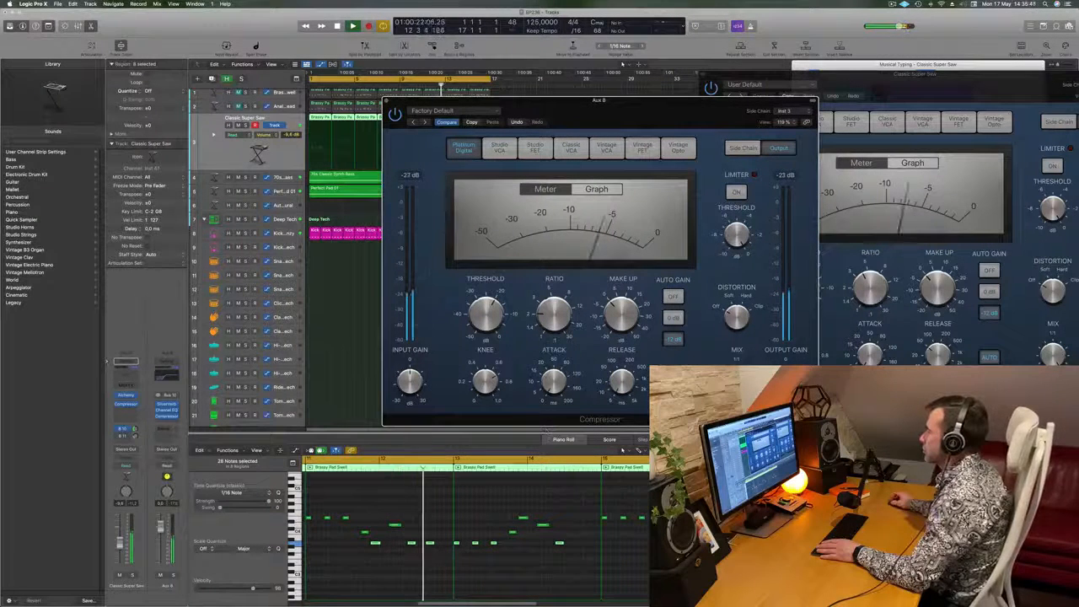
left_click_drag(524, 101, 544, 73)
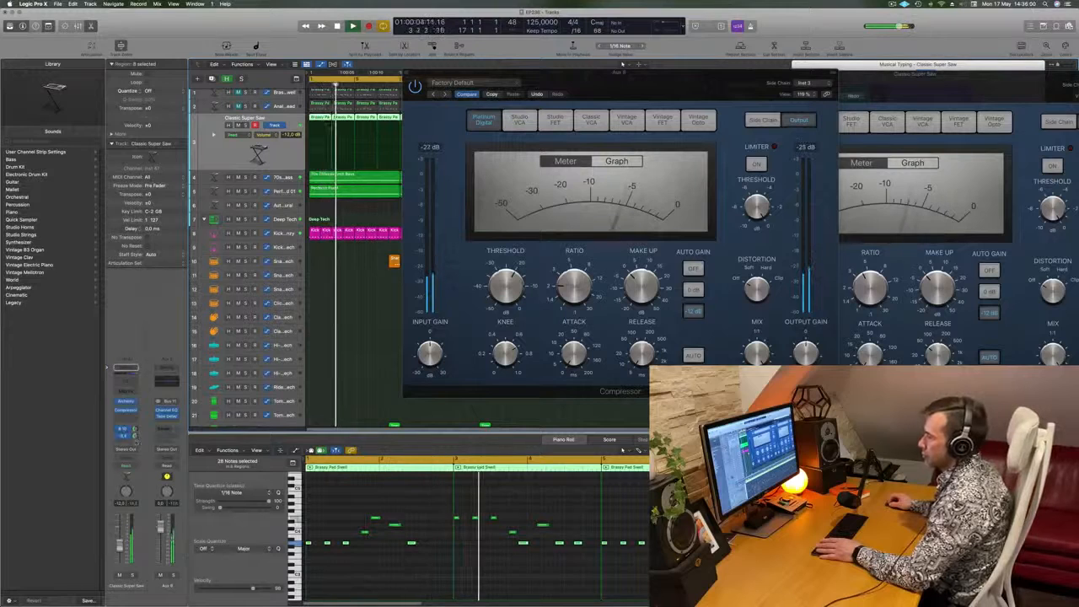
- Close the Aux 8 compressor and set the Classic Super Saw track volume to -6.2 dB while replaying the loop
left_click_drag(410, 72, 362, 90)
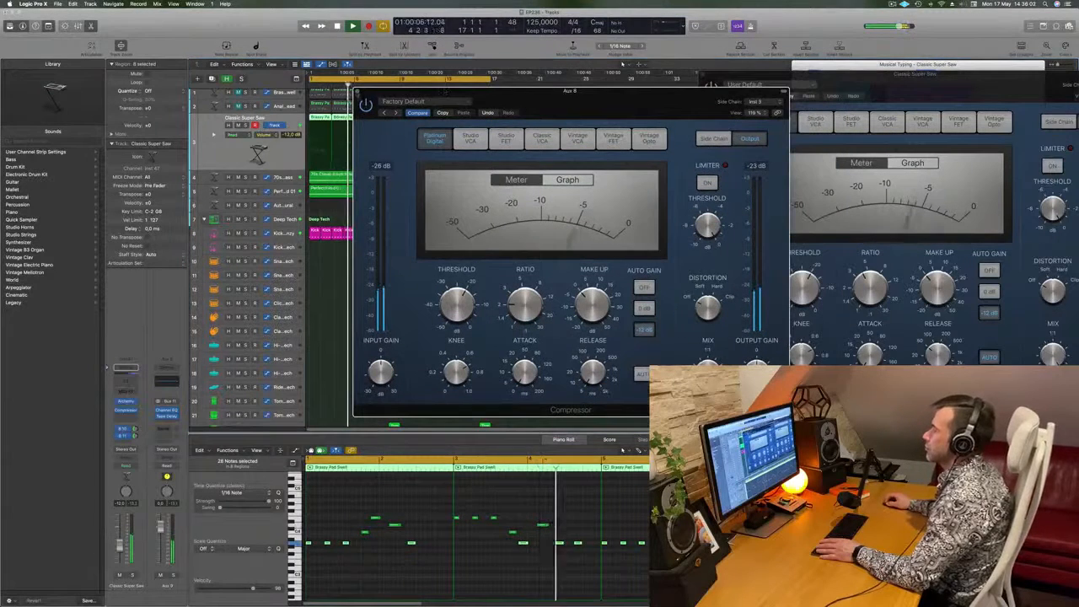
left_click(361, 90)
key("space")
key("space")
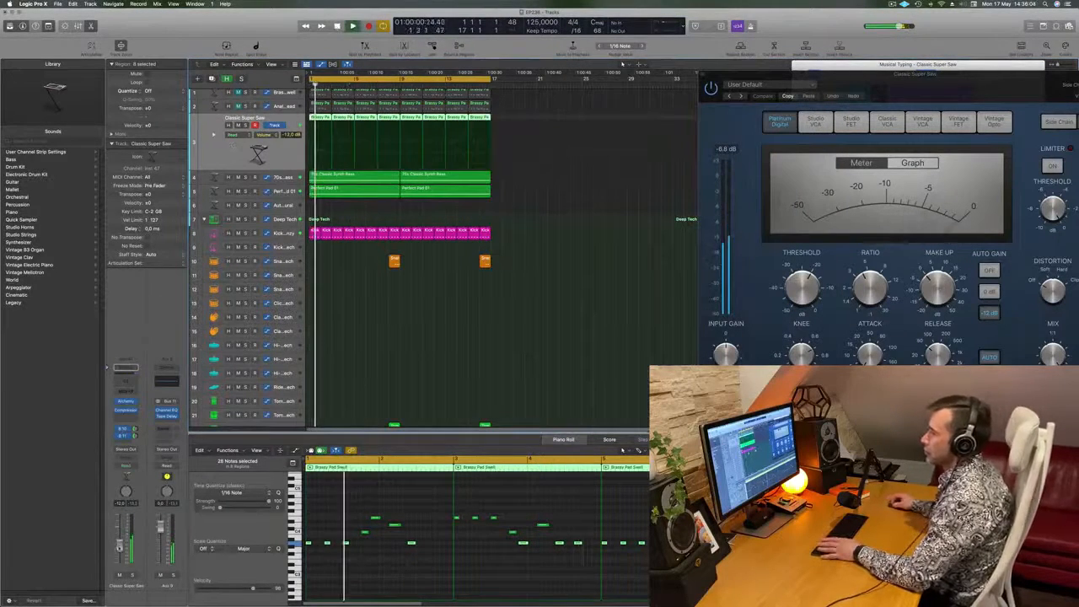
left_click(562, 281)
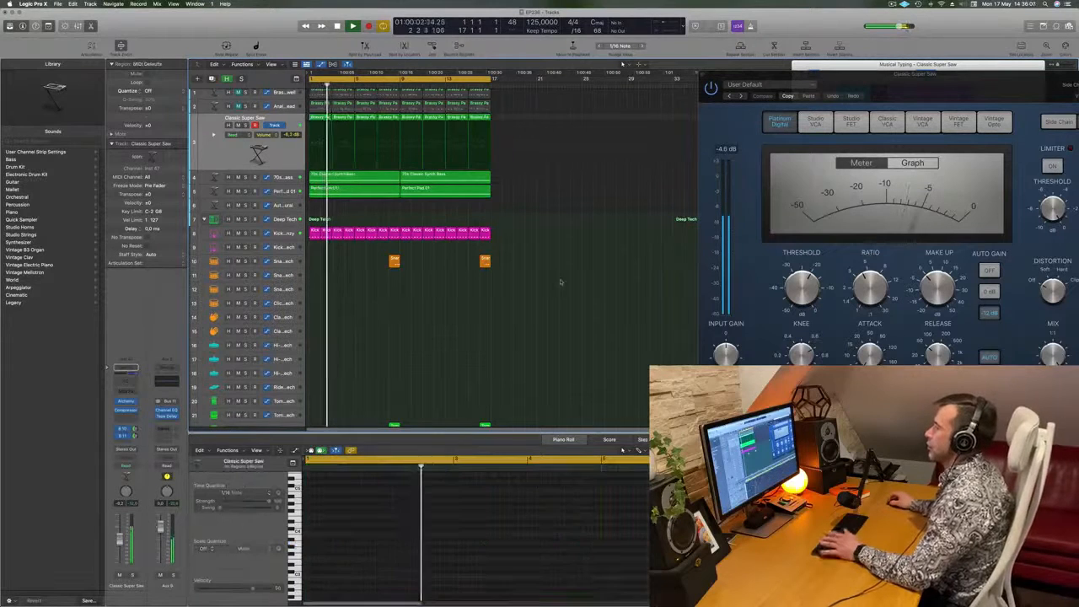
key("space")
- Create a new track below Classic Super Saw with the same Alchemy sound and channel settings
scroll(563, 283, "up", 1)
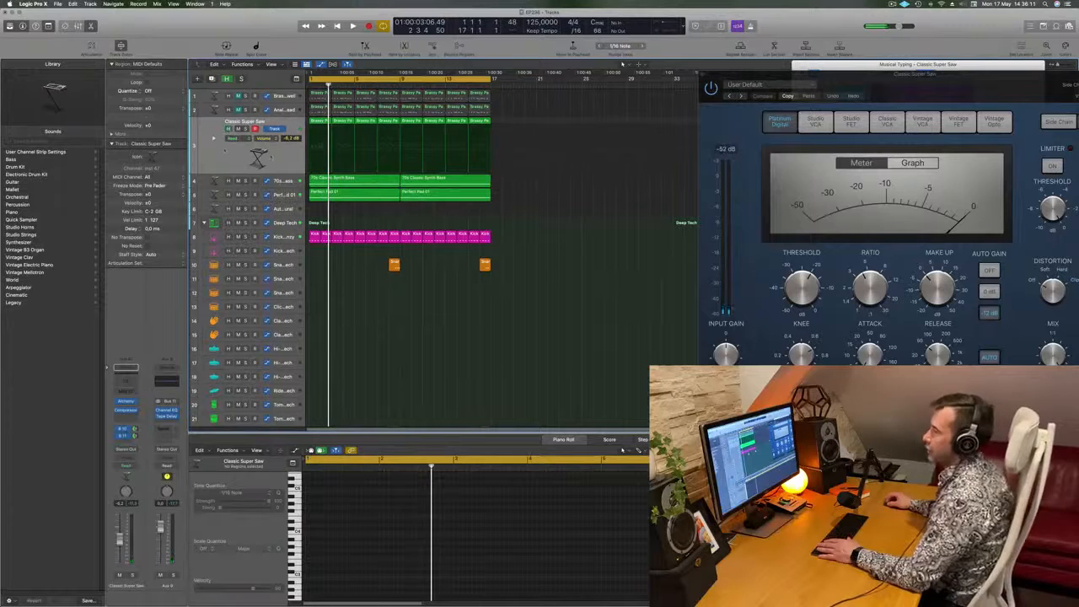
left_click(226, 152)
key("alt+super+s")
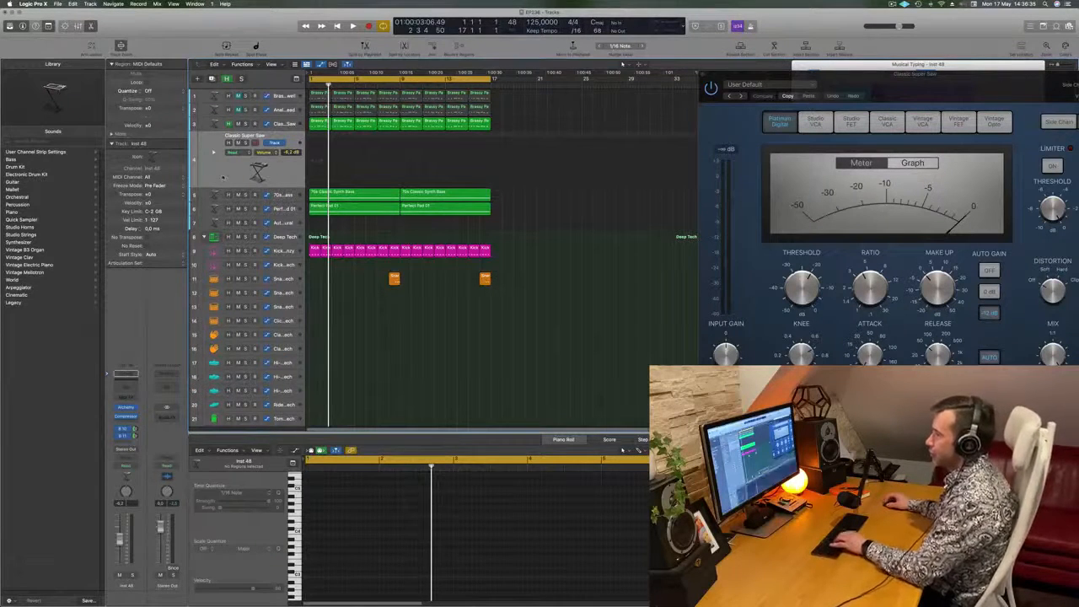
- Open Alchemy on the new track and audition the Faded Keys, Flute Hold and Flute Noise presets from the Keys category against the loop
key("b")
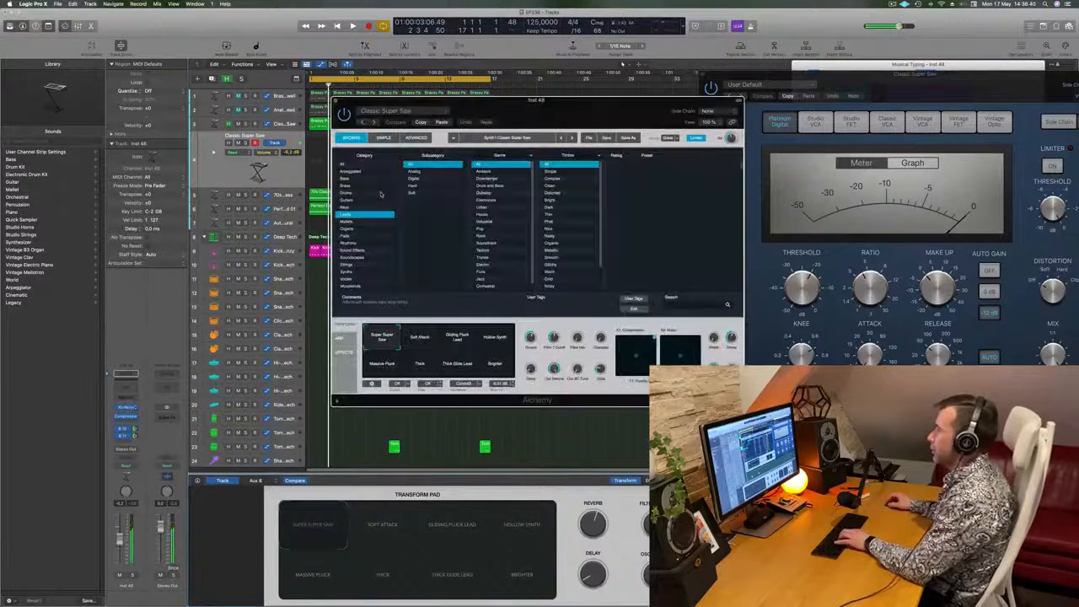
left_click_drag(582, 117, 592, 116)
left_click(360, 207)
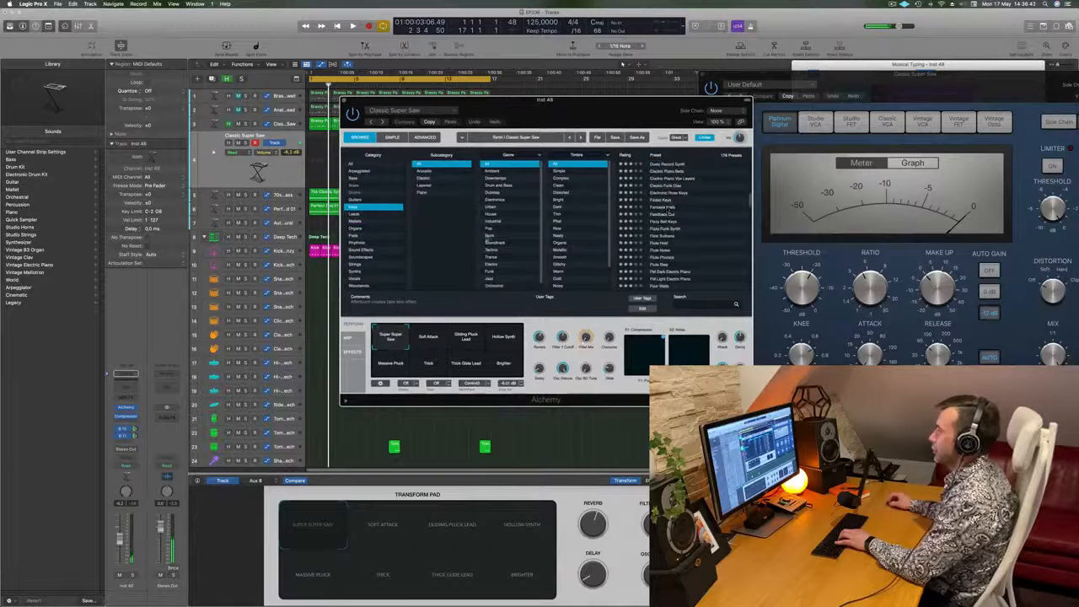
left_click(663, 202)
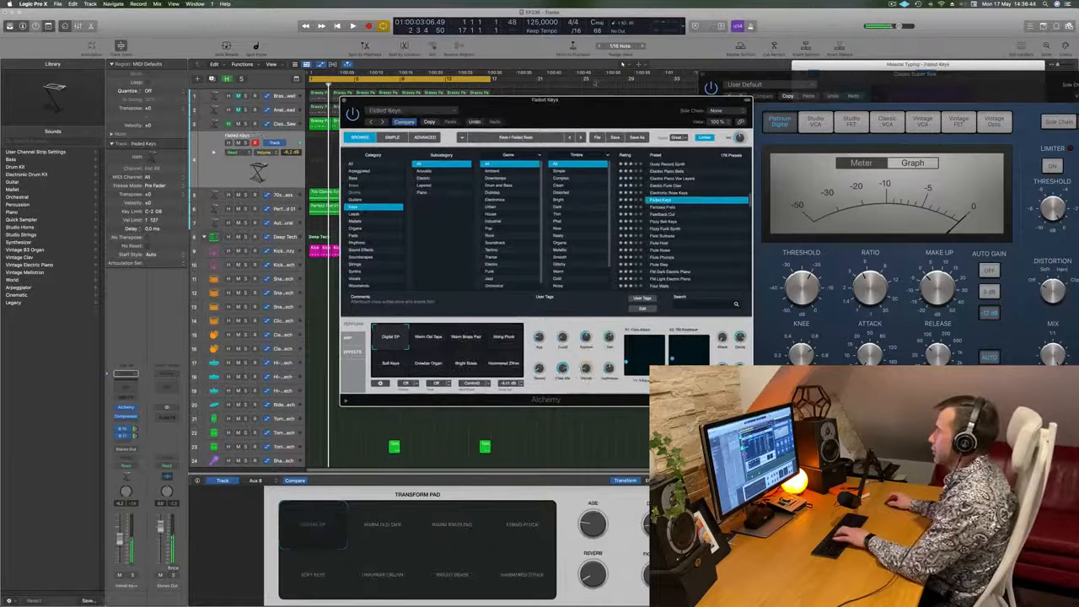
left_click_drag(590, 121, 694, 139)
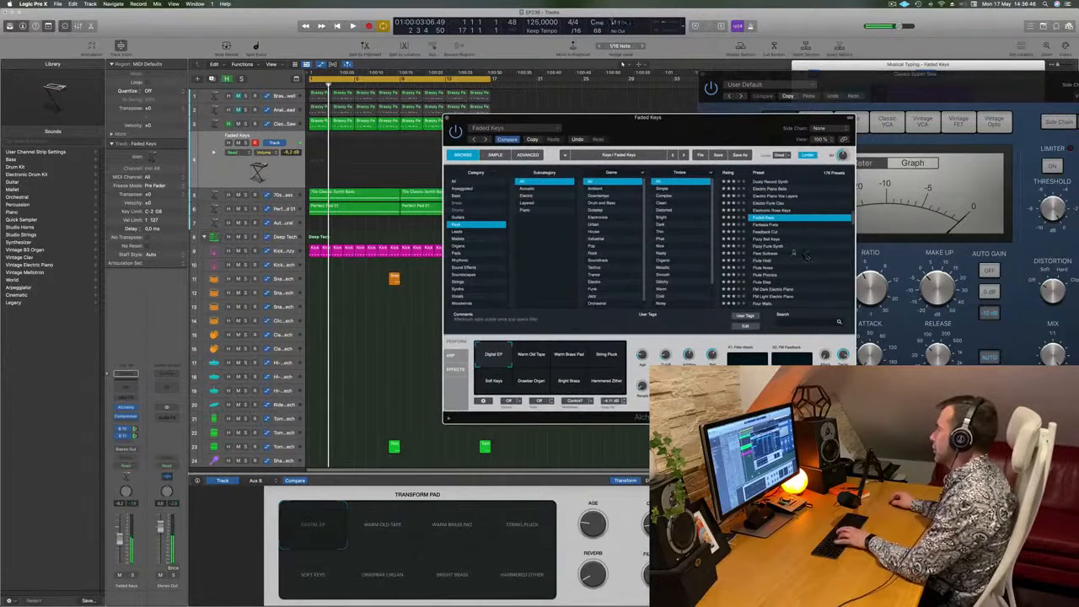
left_click(767, 265)
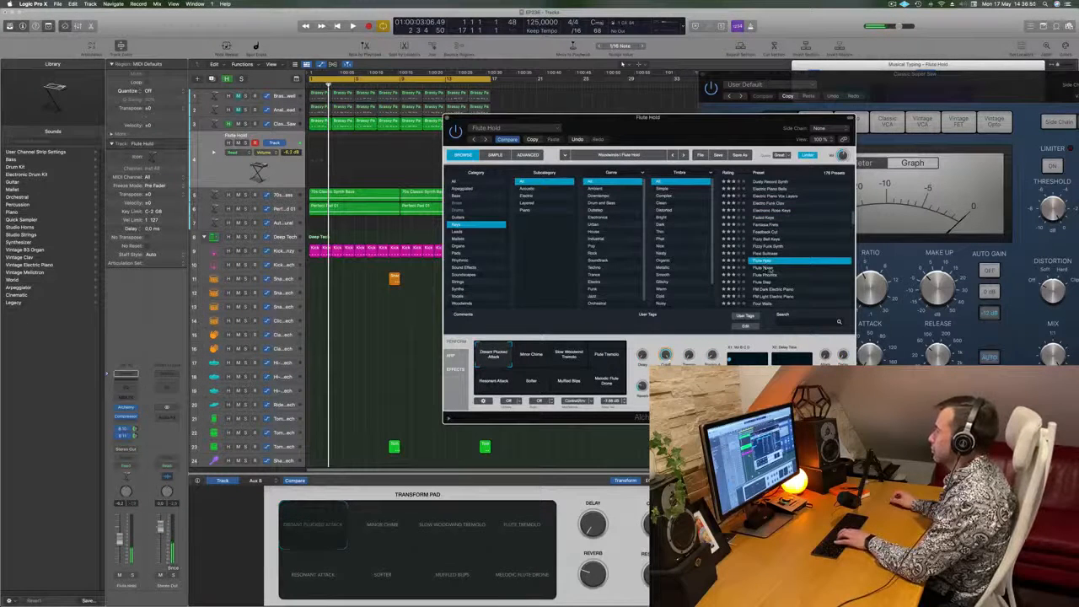
left_click(770, 270)
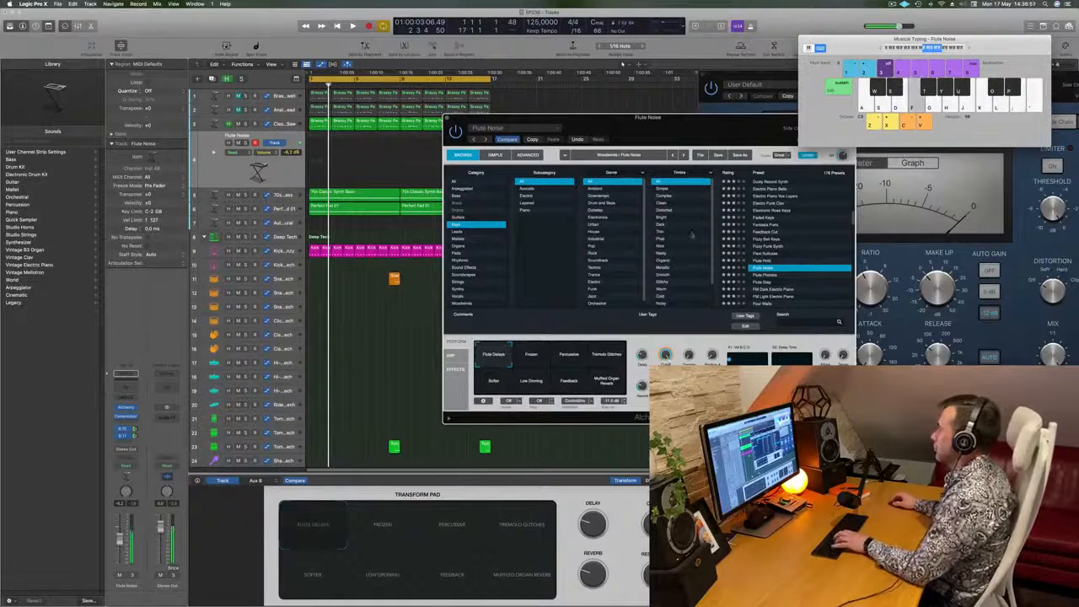
key("space")
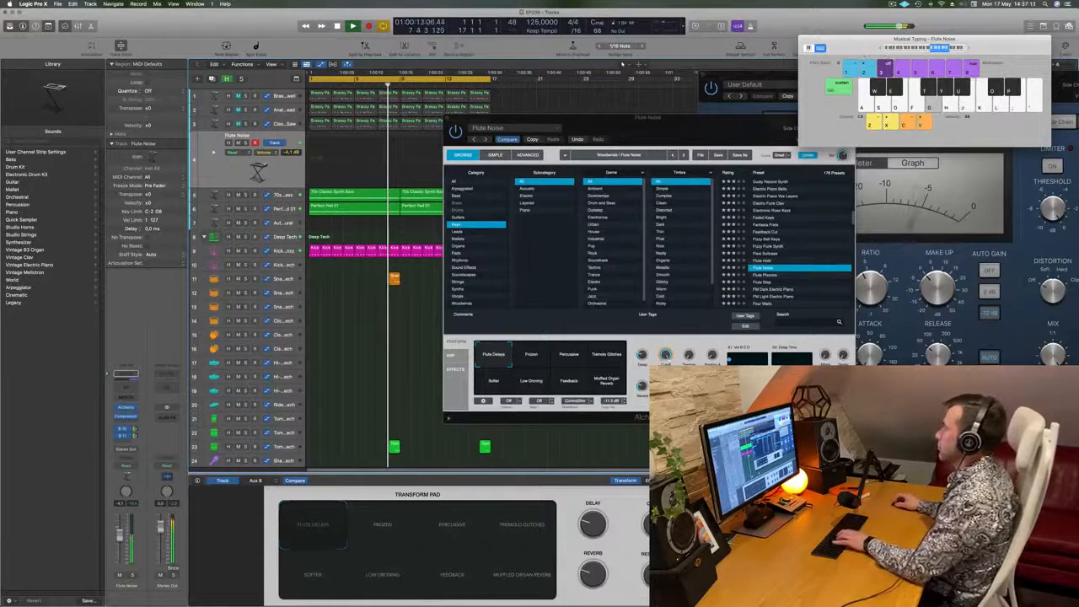
- Try the next flute presets, load FM Dark Electric Piano instead, and set the track volume to -0.4 dB while the loop plays
left_click_drag(710, 137, 637, 113)
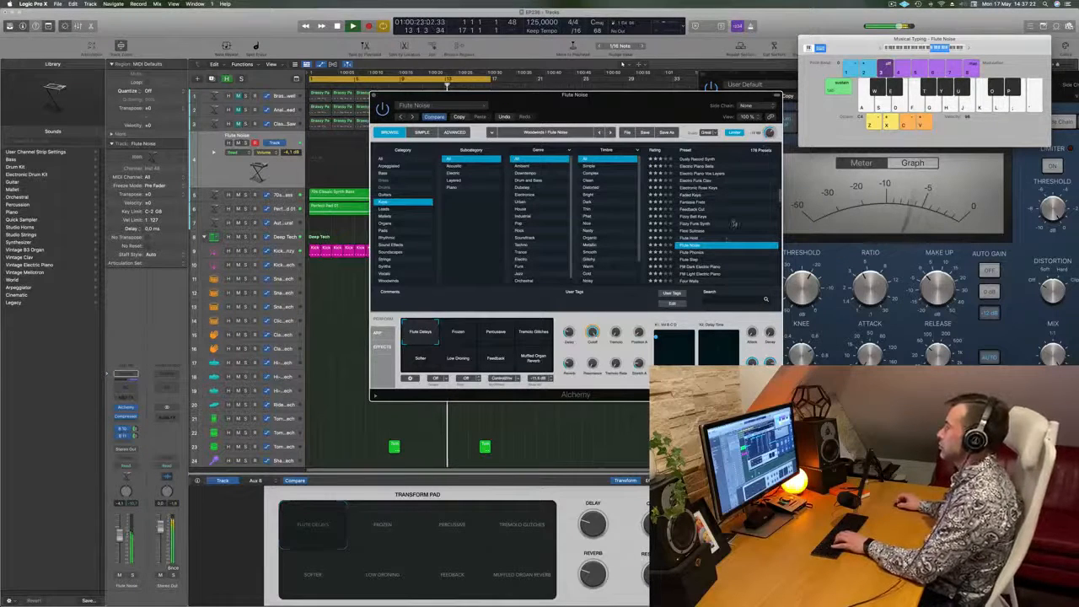
scroll(709, 250, "down", 1)
key("Down")
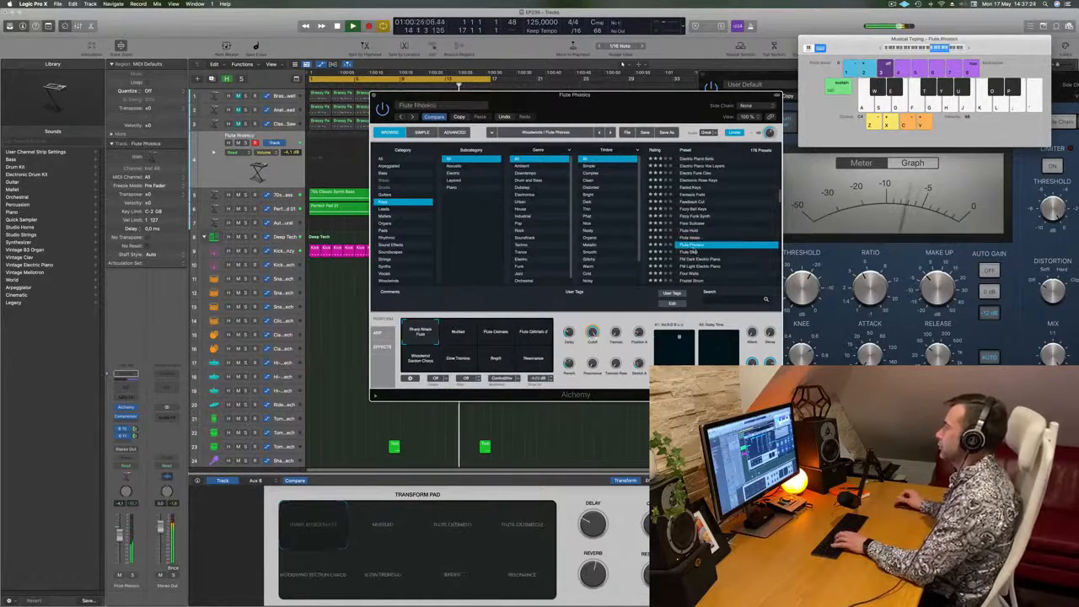
key("Down")
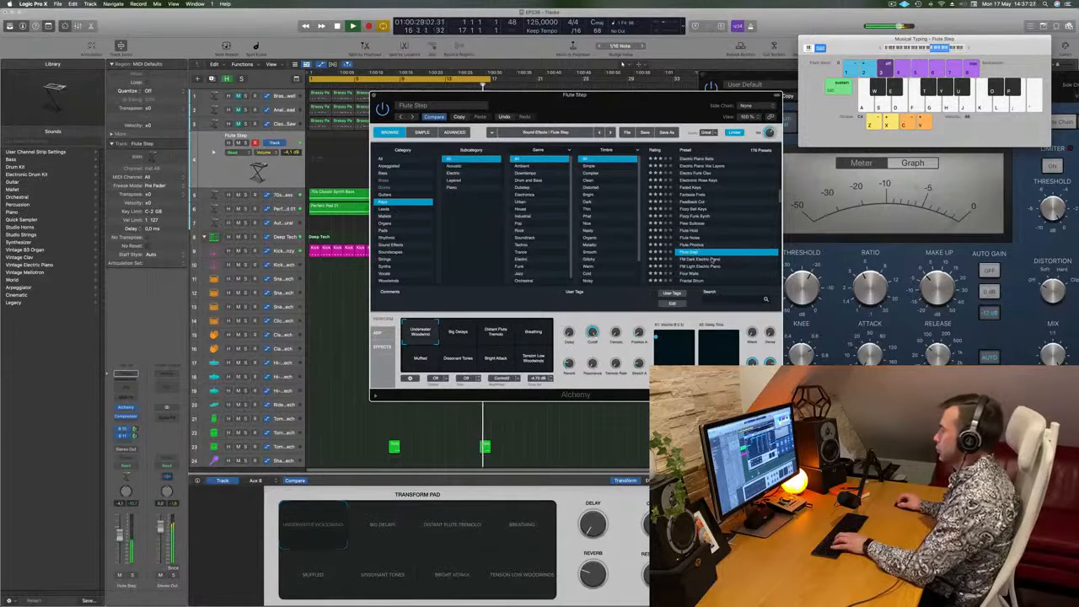
left_click(713, 259)
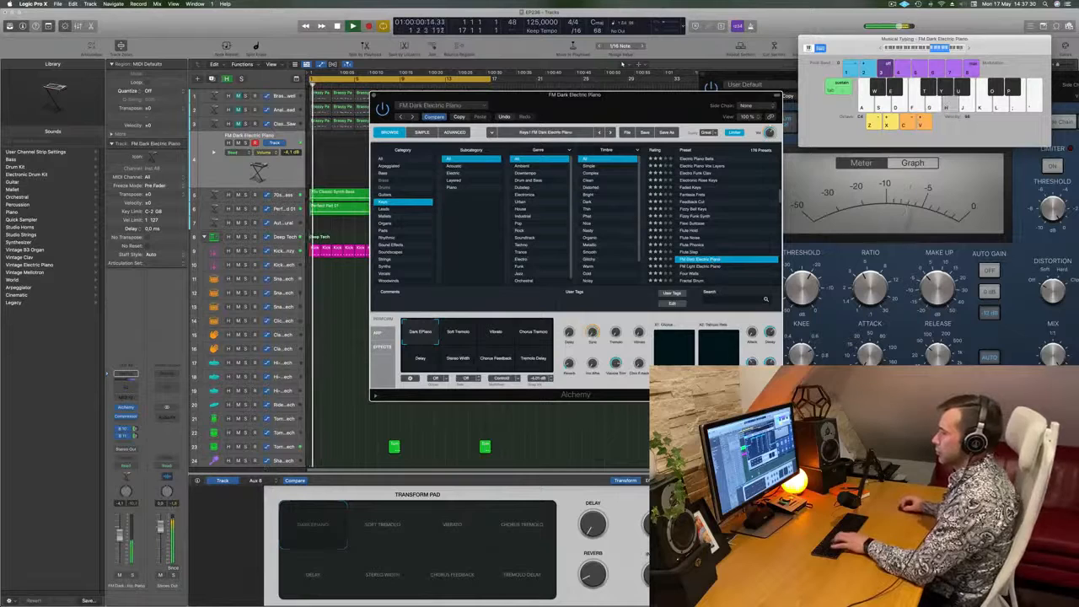
left_click_drag(120, 527, 121, 519)
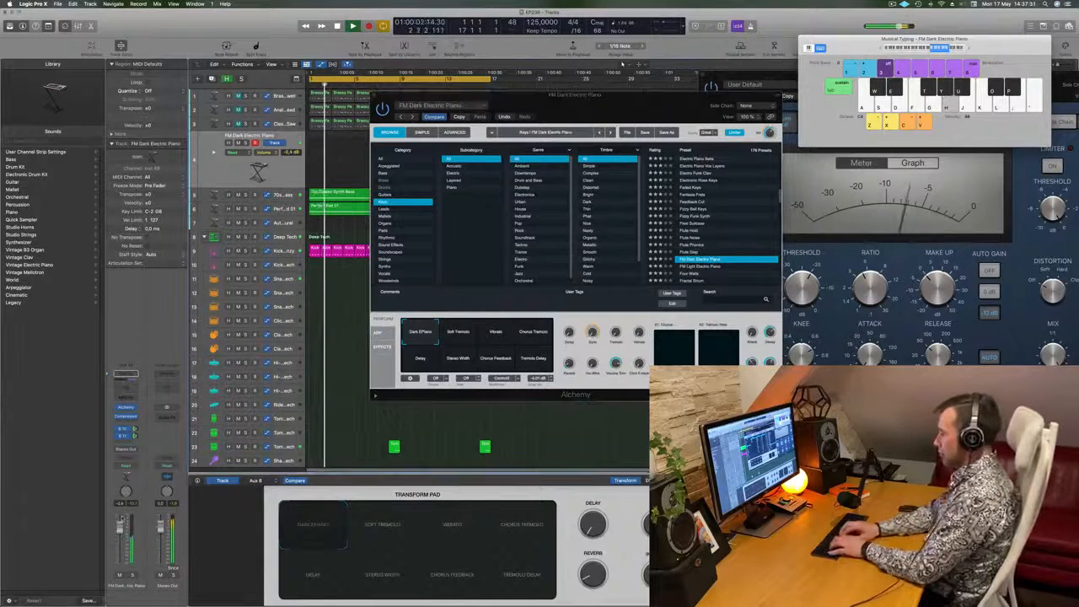
- Rehearse a melody with the FM Dark Electric Piano sound using Musical Typing over the playing loop
key("s")
key("d")
key("f")
key("k")
key("l")
key("j")
key("apostrophe")
key("semicolon")
key("apostrophe")
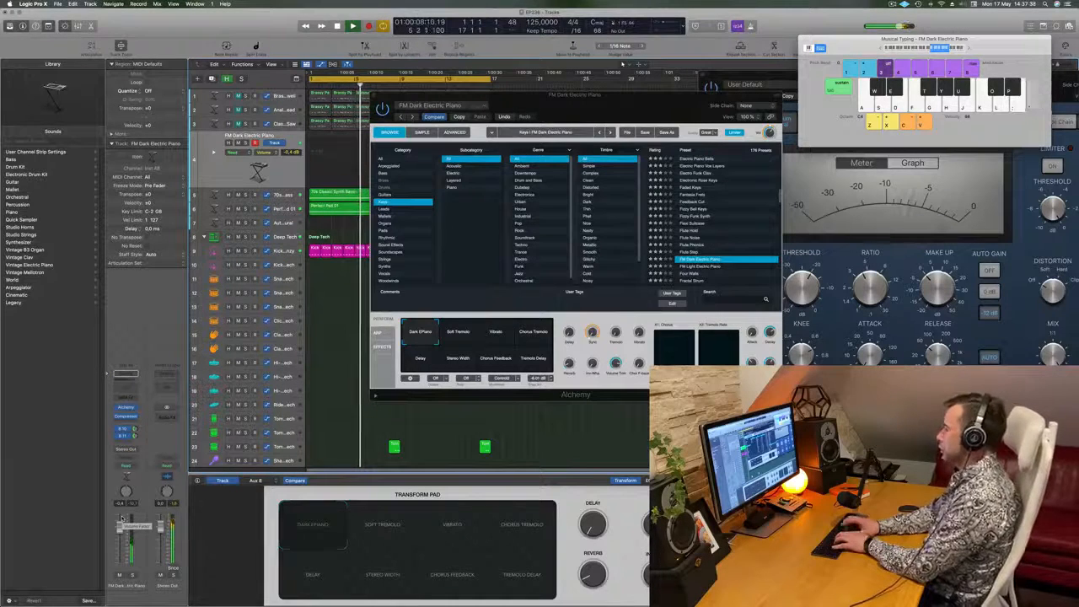
key("apostrophe")
key("semicolon")
key("j")
key("f")
key("l")
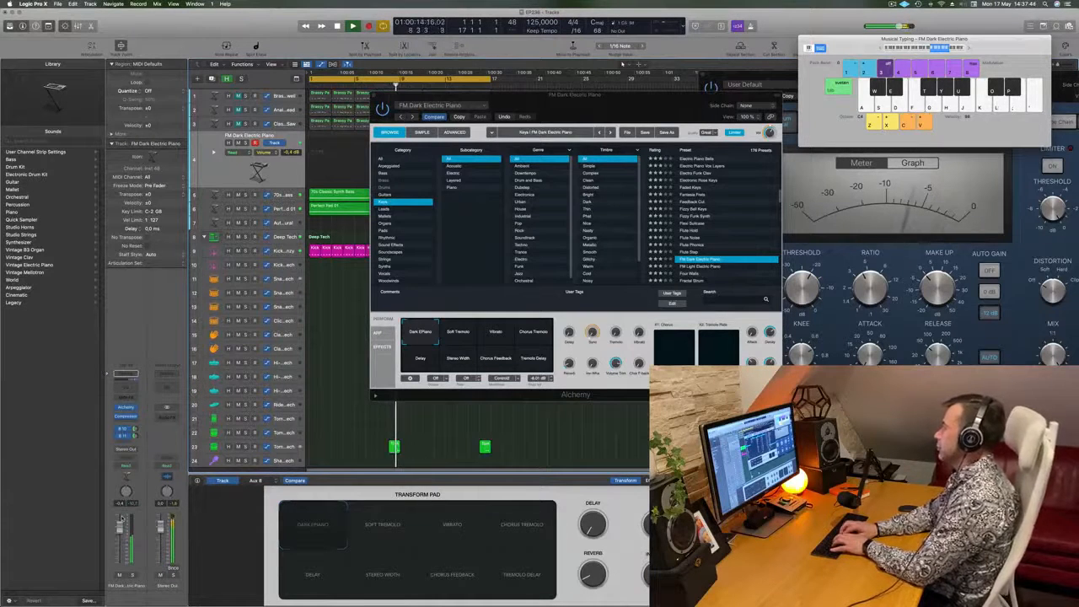
key("g")
key("k")
key("j")
key("k")
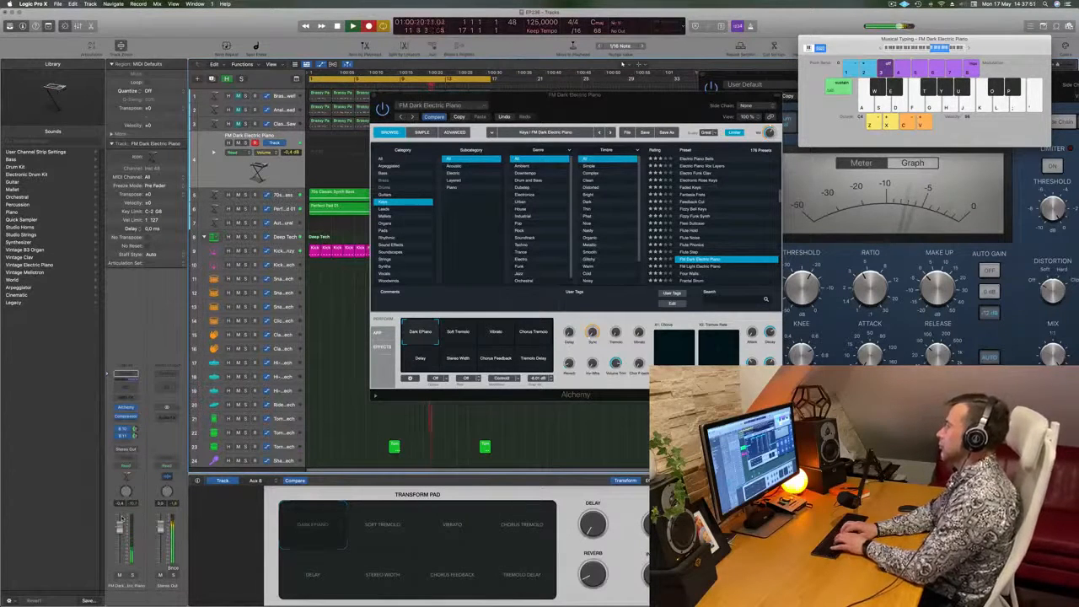
- Record an improvised melody on the FM Dark Electric Piano track over the cycling 16-bar loop, and stop recording
key("j")
key("k")
key("h")
key("f")
key("k")
key("g")
key("j")
key("k")
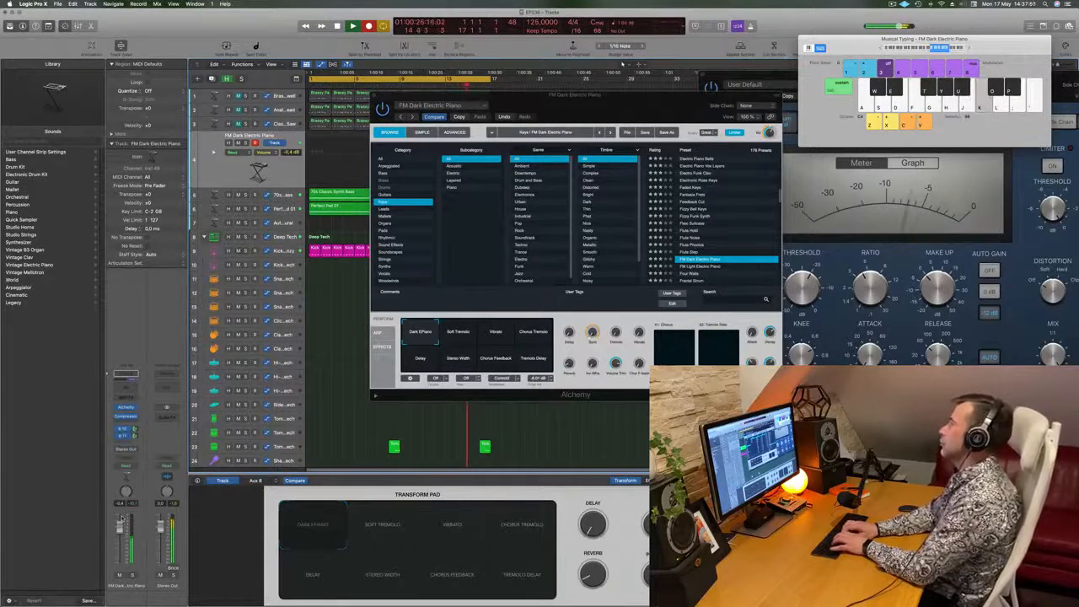
key("k")
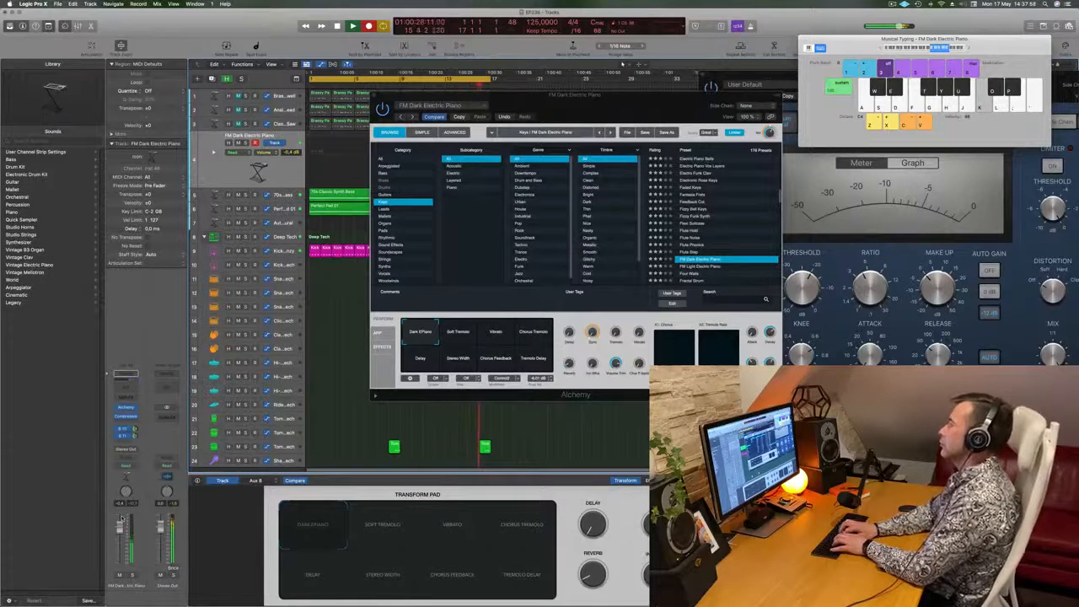
key("j")
key("h")
key("l")
key("k")
key("j")
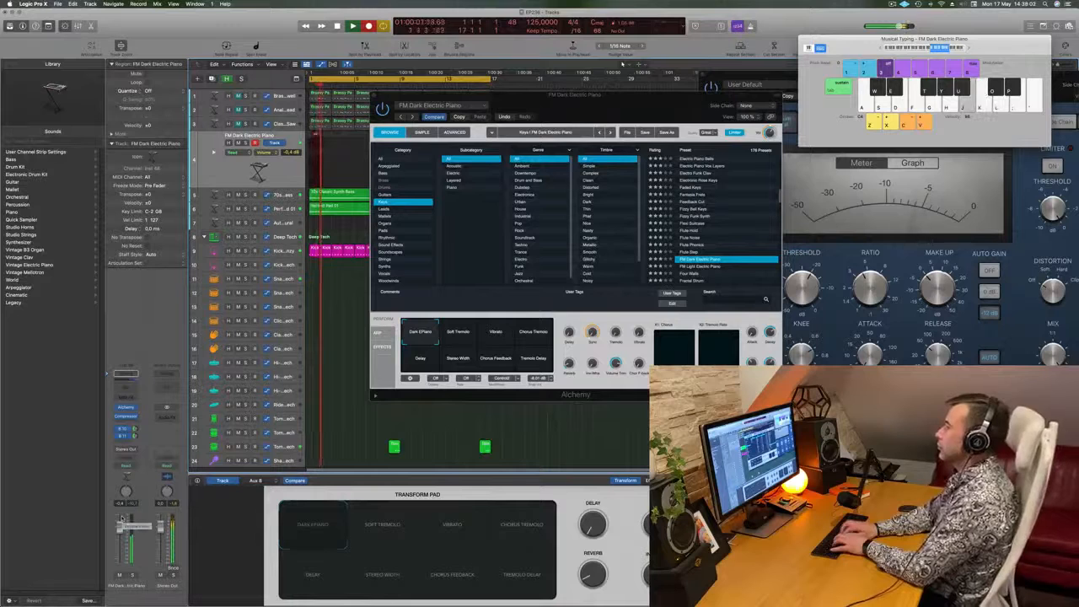
key("f")
key("l")
key("k")
key("j")
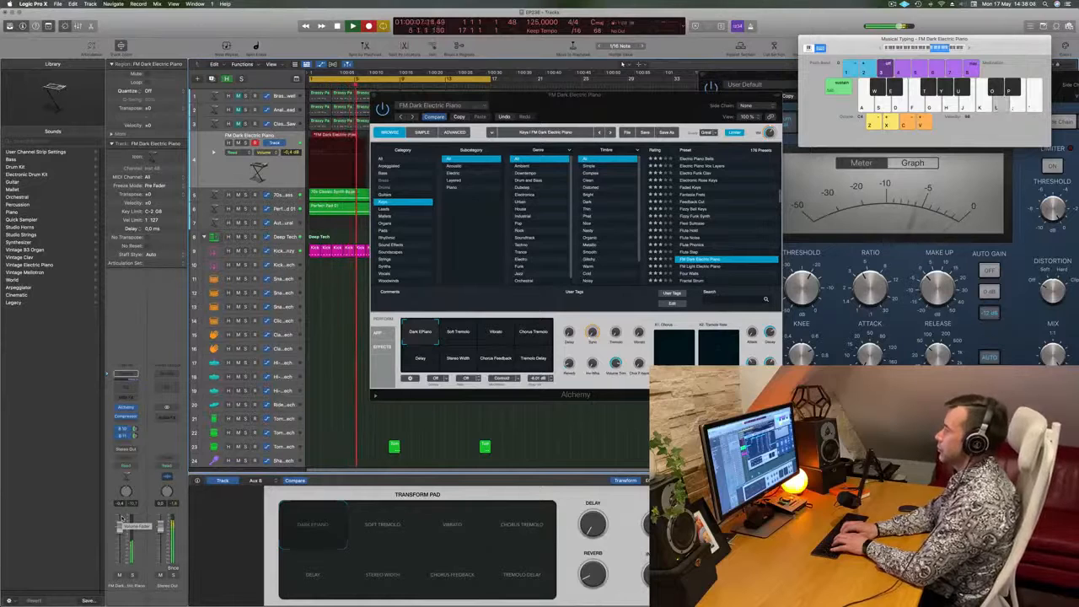
key("k")
key("j")
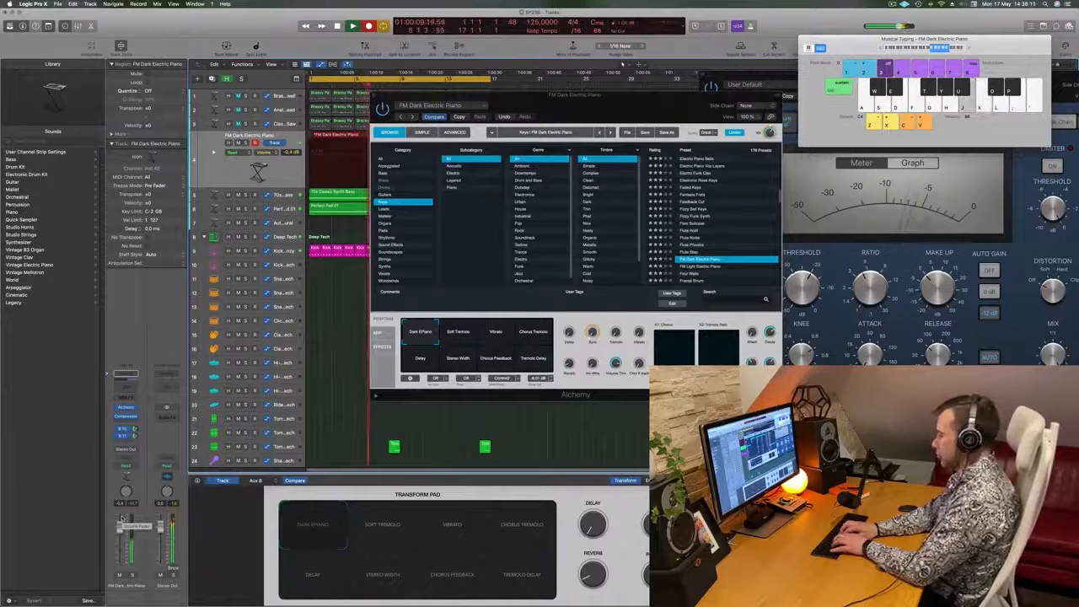
key("h")
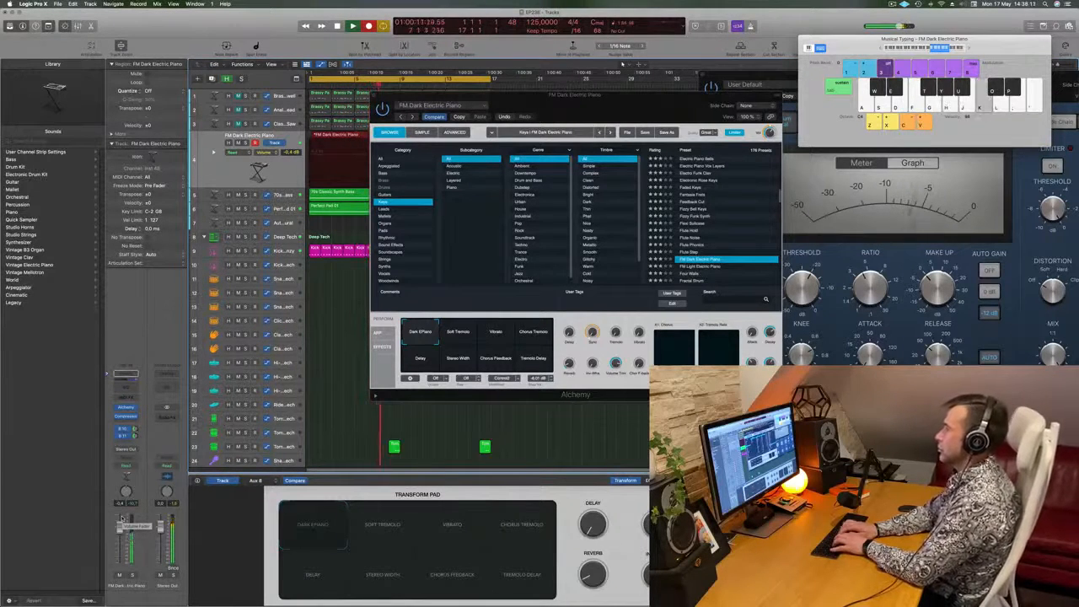
key("g")
key("g")
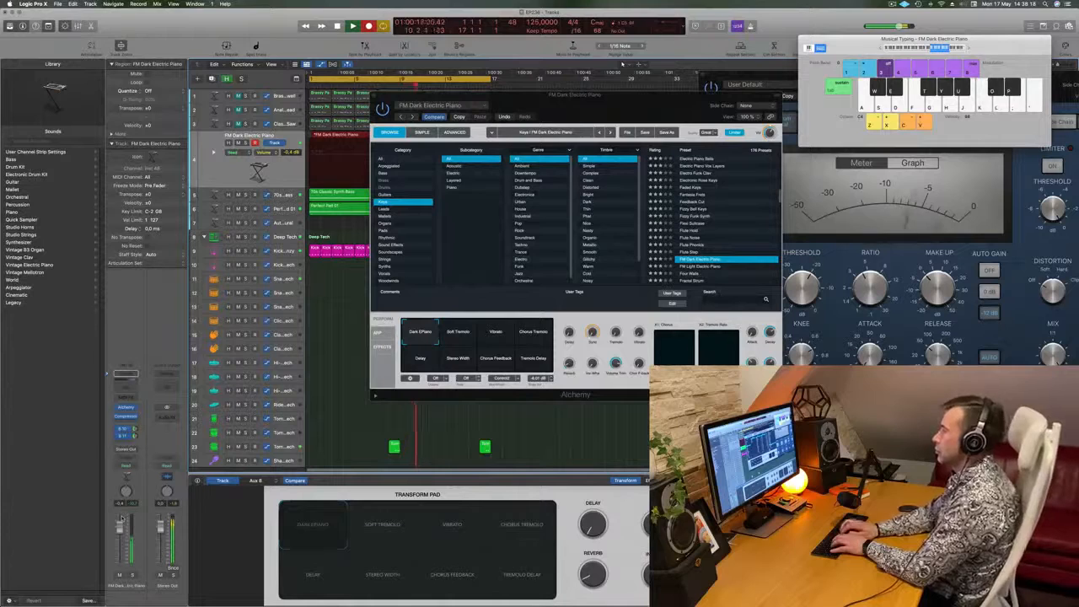
key("j")
key("g")
key("space")
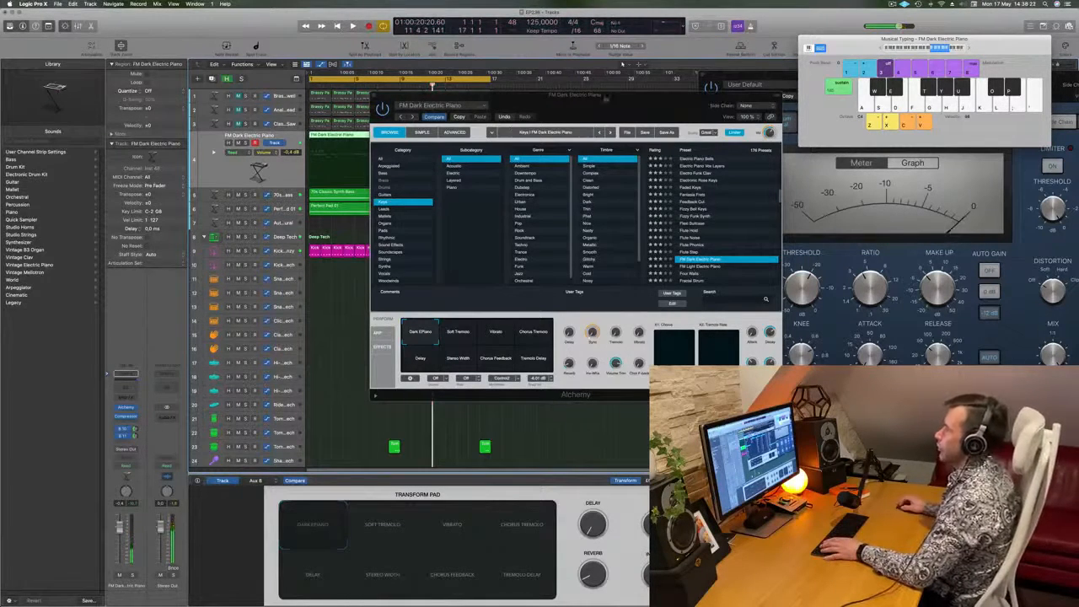
- Move Alchemy clear of the arrangement, replay the recorded take from the start, and open its first region in the Piano Roll
left_click_drag(604, 94, 917, 97)
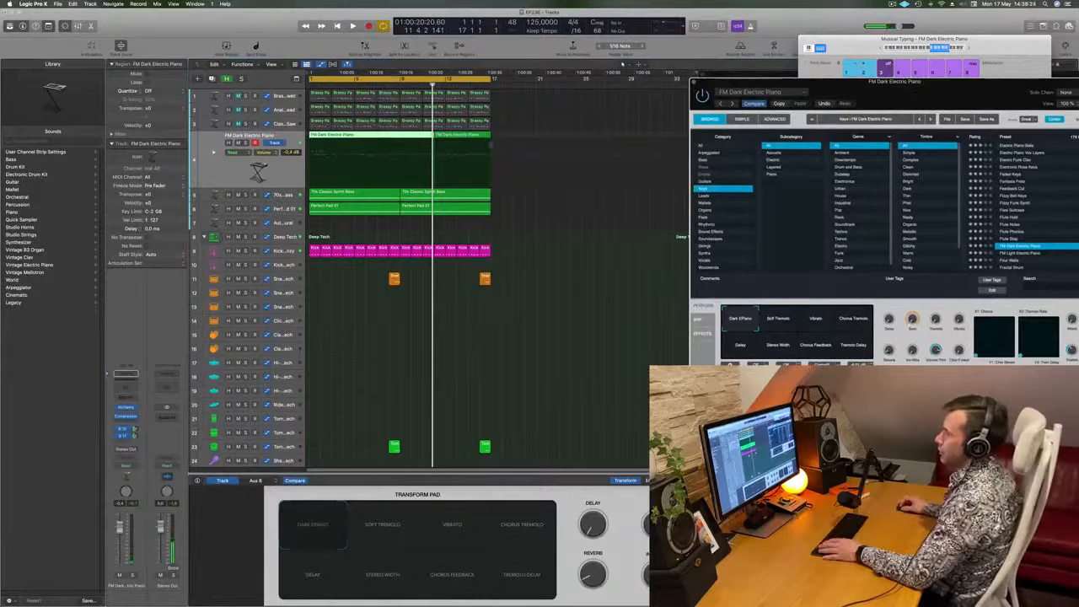
left_click(483, 410)
key("Return")
key("space")
left_click(383, 135)
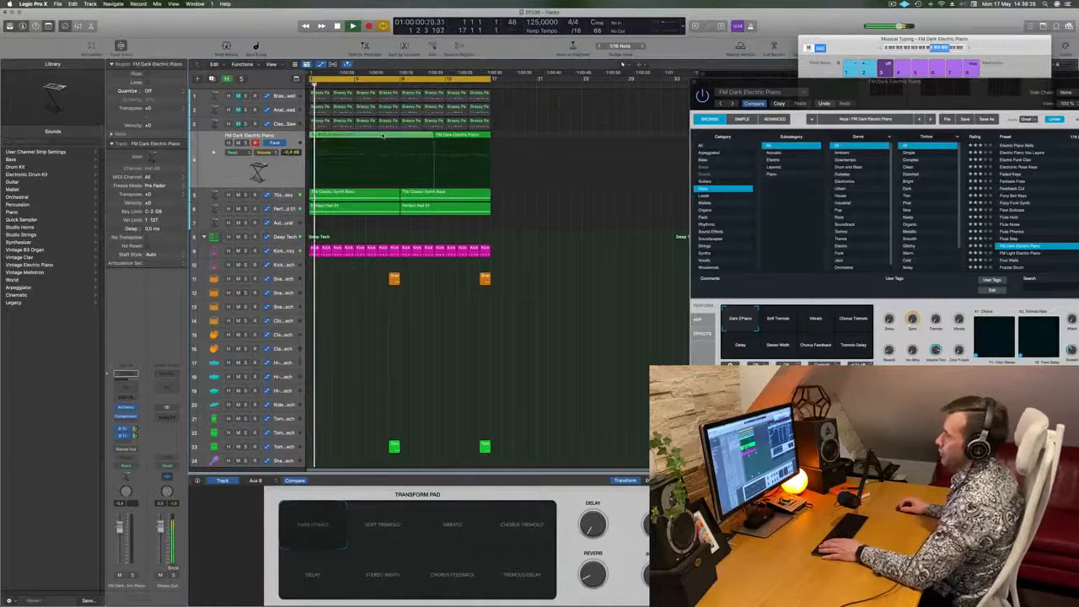
double_click(383, 135)
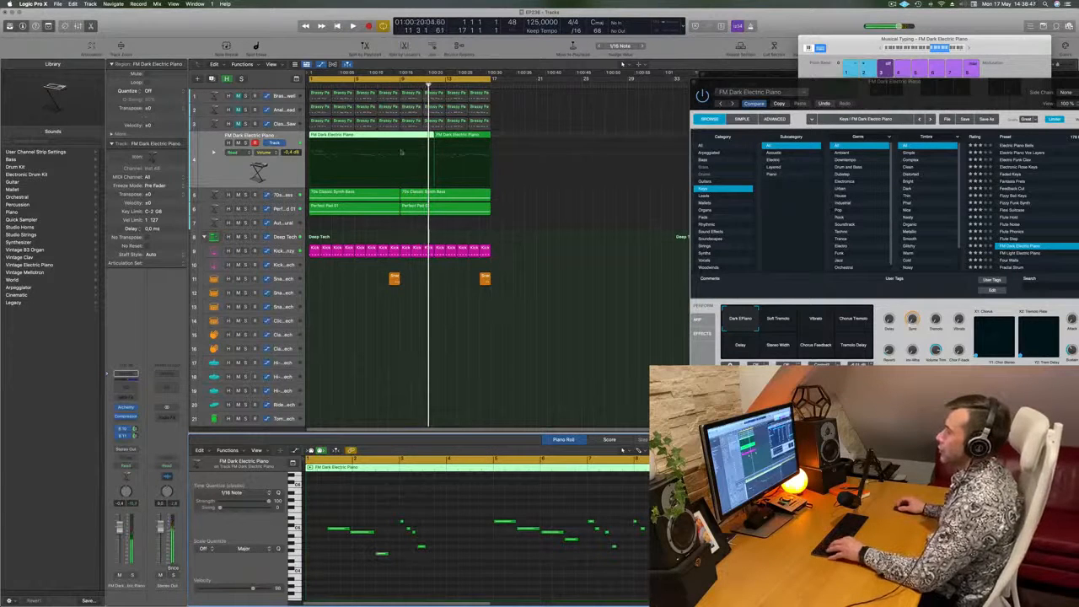
- Split the recorded electric piano region at bar 5, remove the part before it, and move the remainder to bar 1
left_click(354, 138, "super")
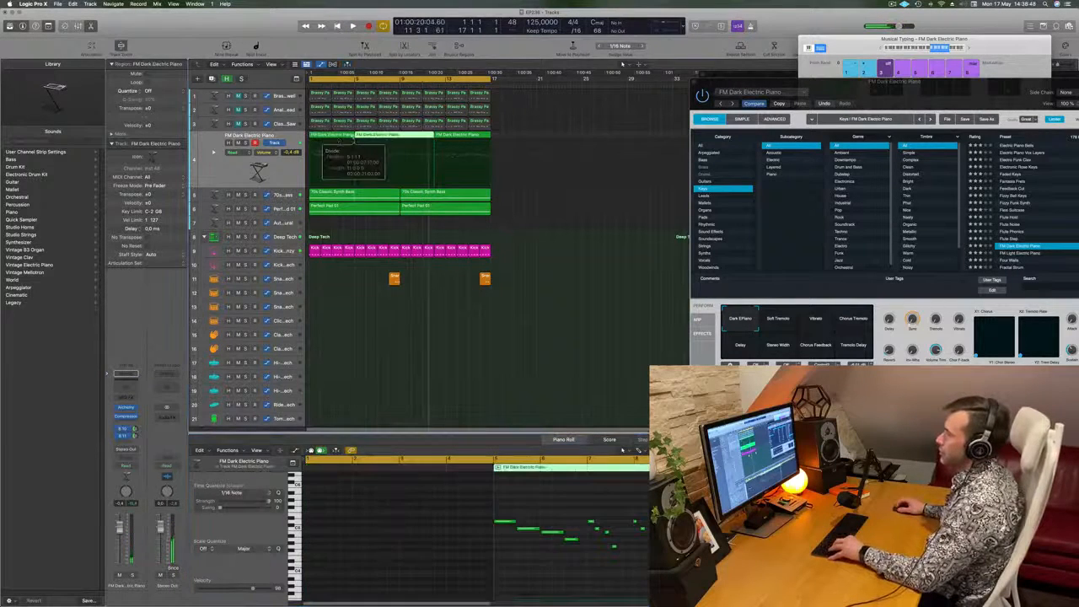
left_click(339, 139)
left_click_drag(420, 137, 351, 140)
- Split the moved electric piano region at bar 3 and delete everything on the track after that point
double_click(331, 142, "super")
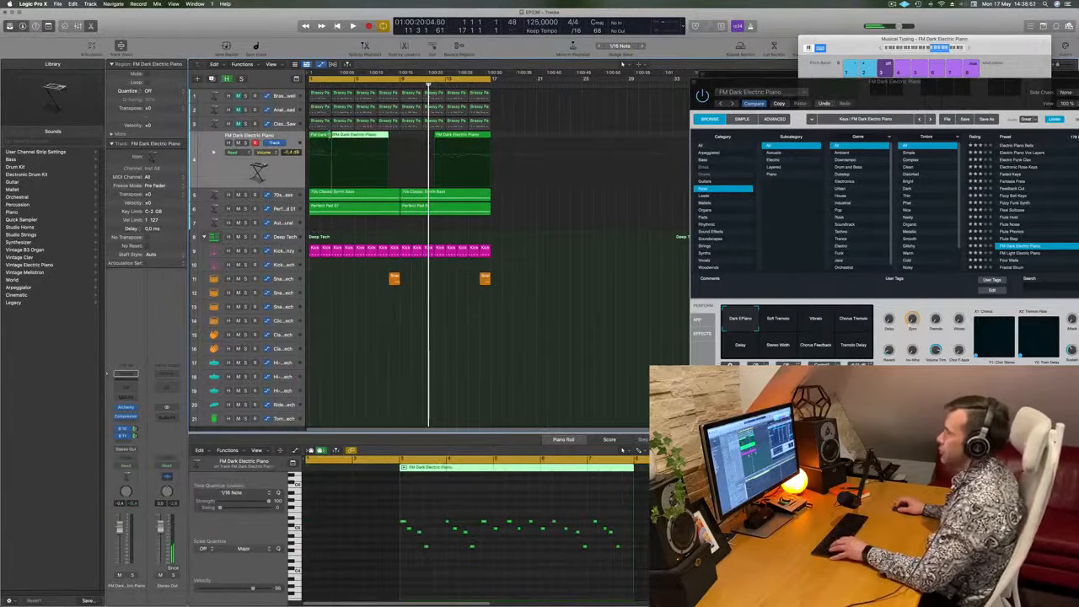
left_click_drag(510, 137, 341, 148)
key("Delete")
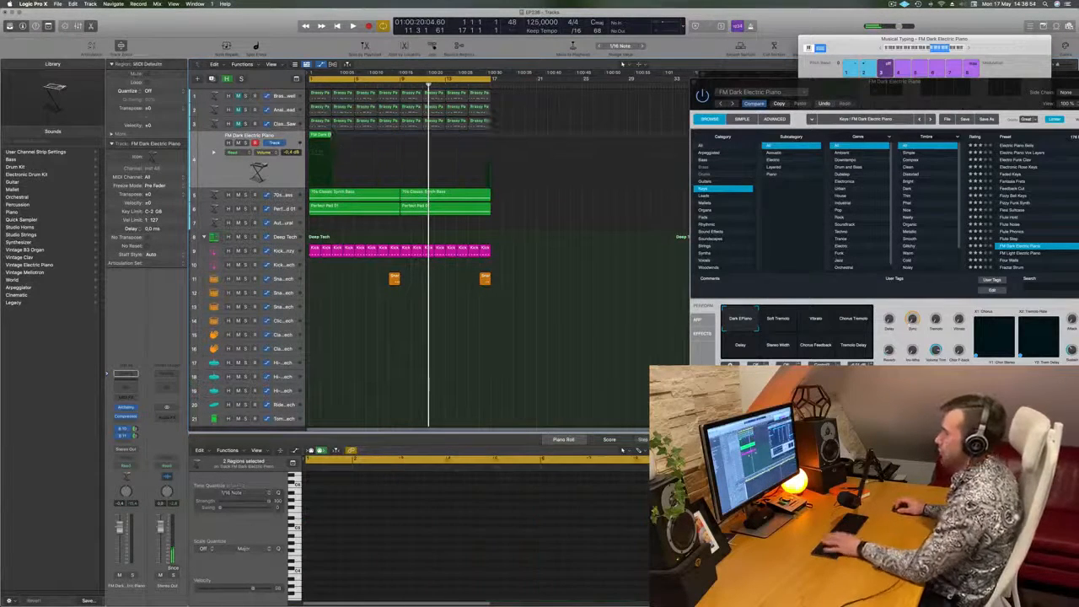
- Play back the trimmed two-bar phrase and examine its notes up close in the Piano Roll
key("space")
left_click(345, 571)
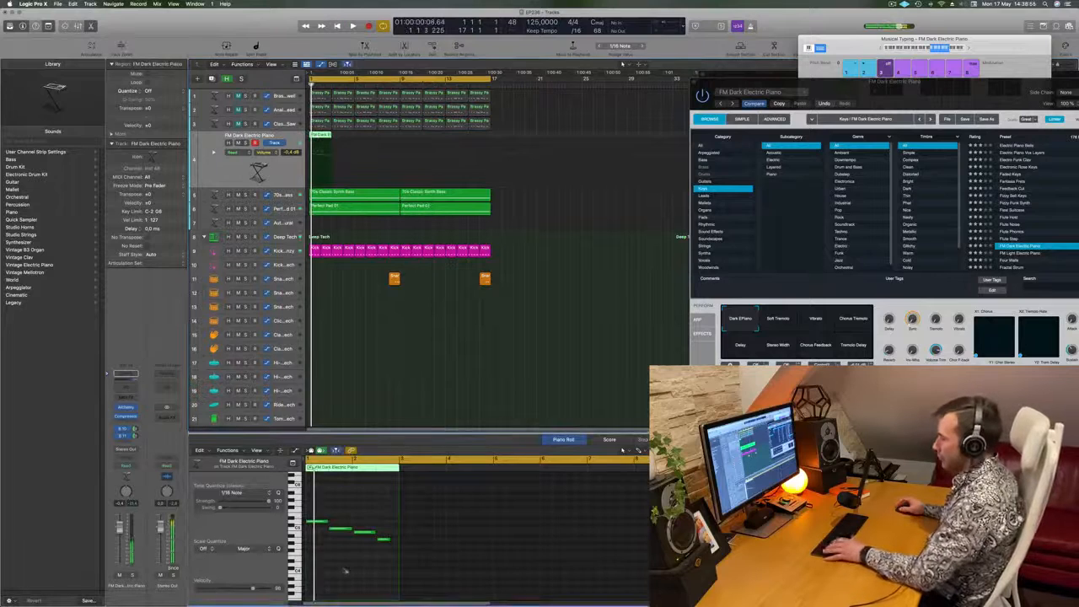
key("space")
scroll(420, 524, "up", 5)
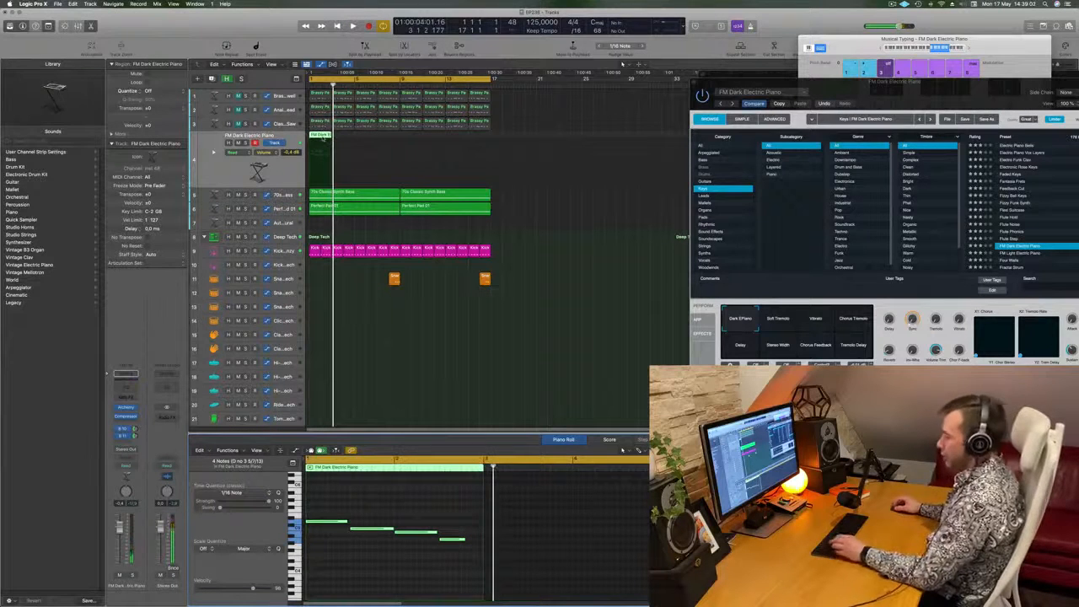
- Undo the first repeat attempt, and repeat the two-bar electric piano region until it fills the loop up to bar 17
key("super+r")
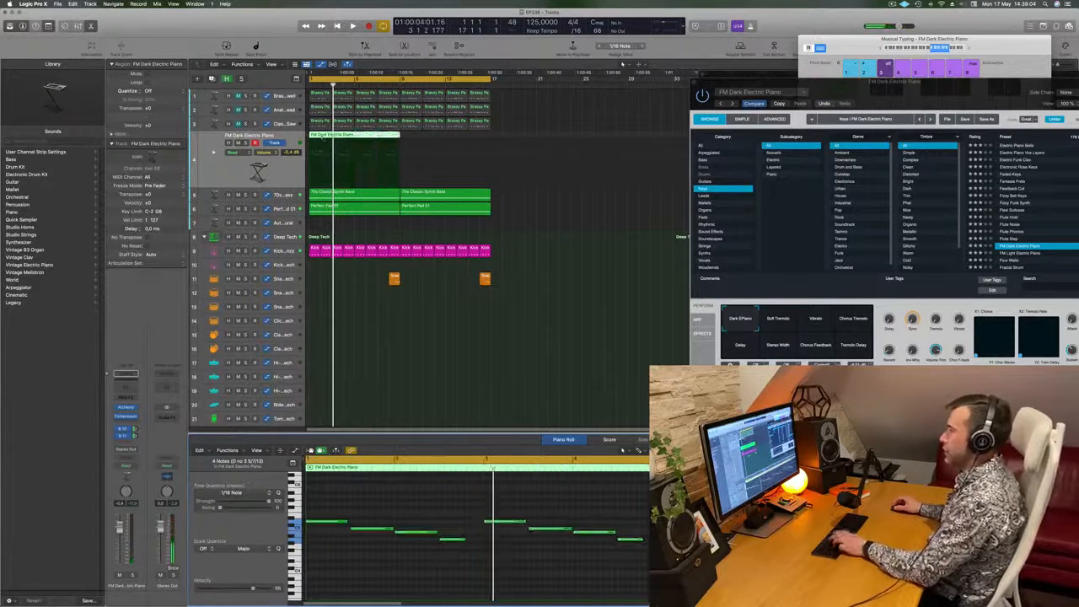
key("super+z")
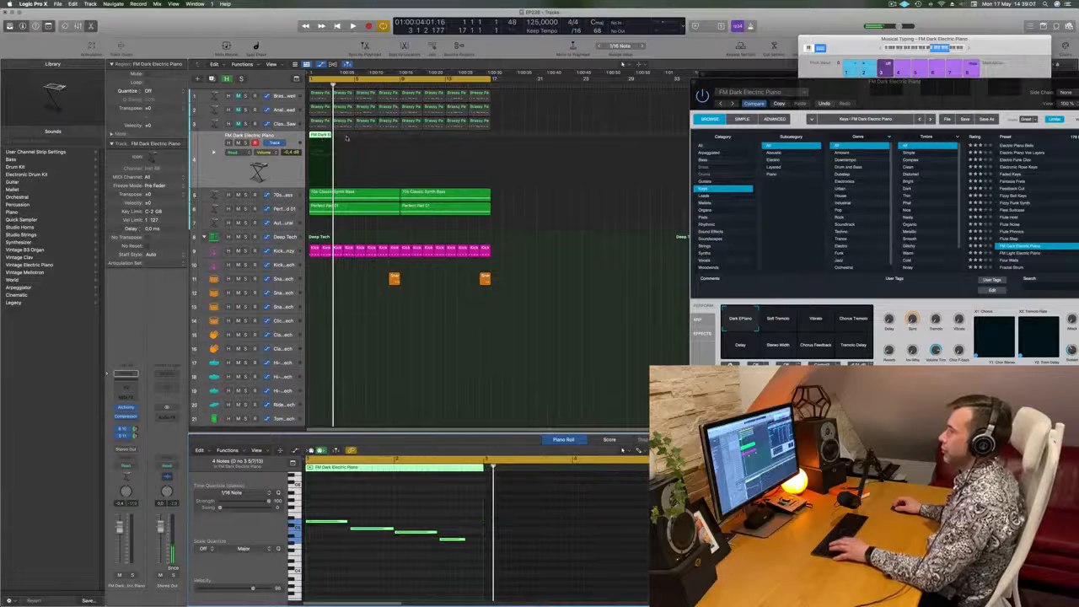
left_click(321, 137)
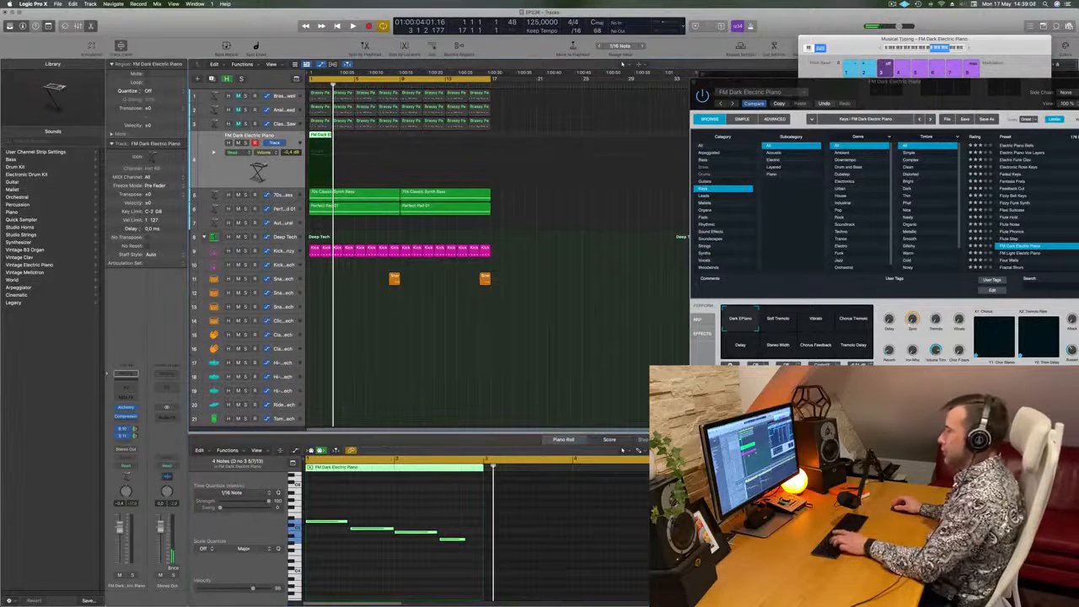
key("super+r")
key("super+r")
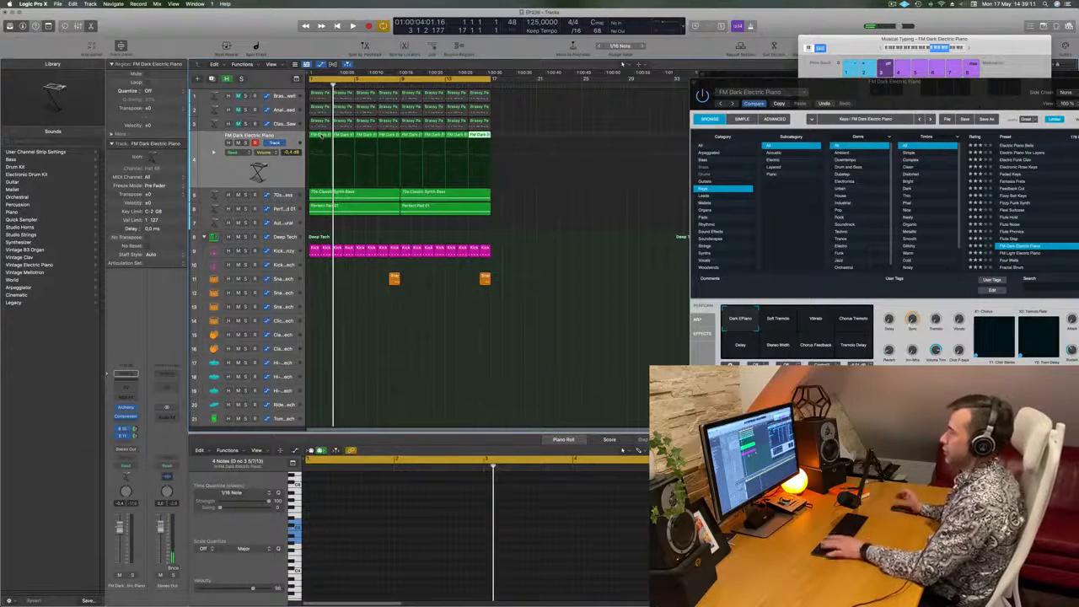
- Play the loop and insert the Step FX multi-effect in the empty slot after the compressor on the FM Dark Electric Piano track
key("space")
left_click(271, 178)
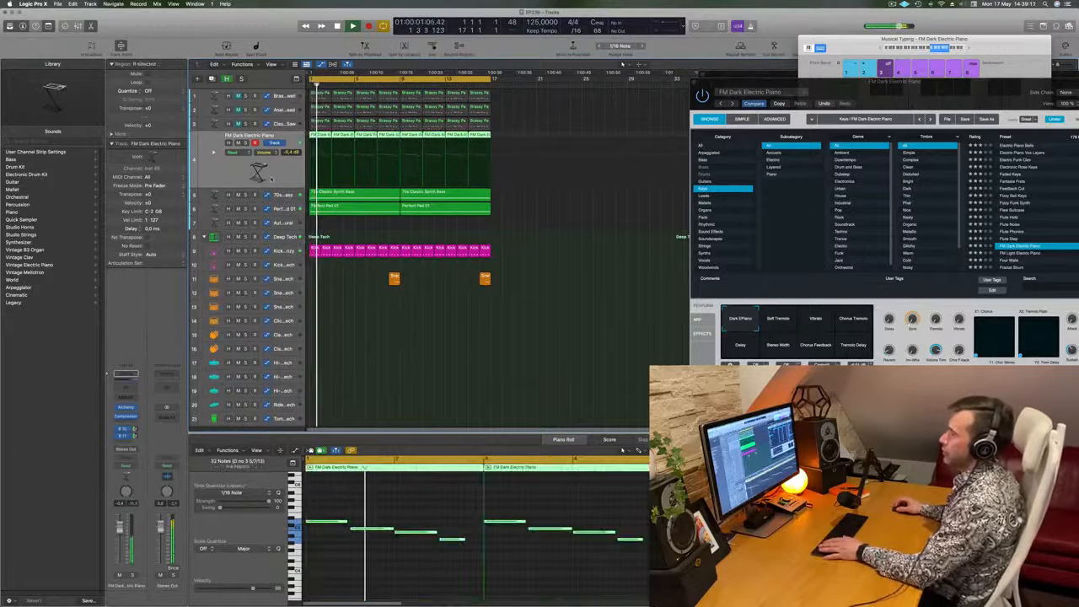
left_click(125, 466)
left_click(130, 426)
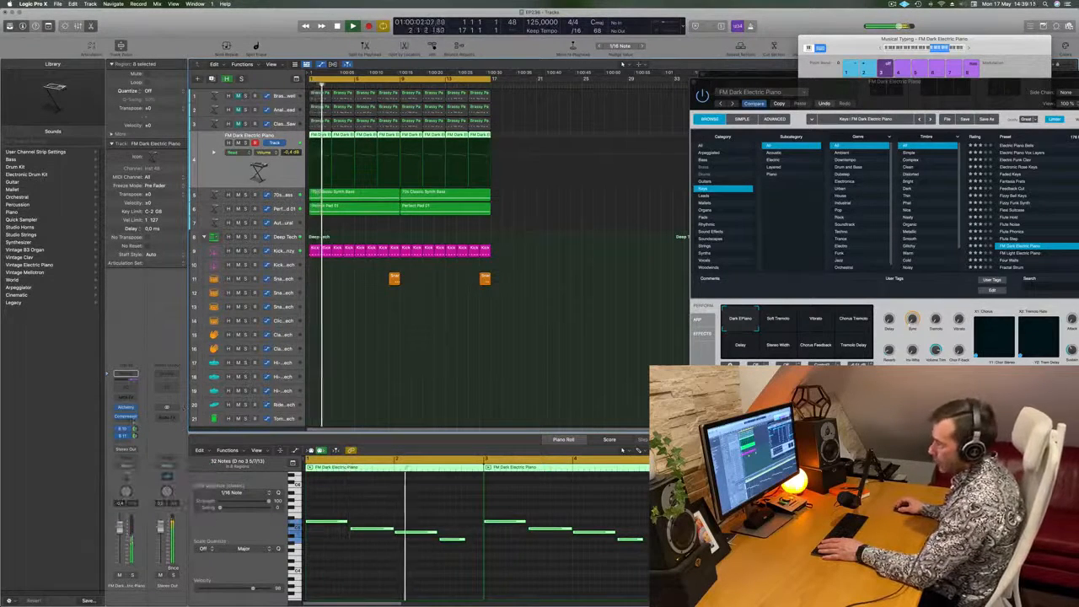
left_click(129, 423)
mouse_move(151, 561)
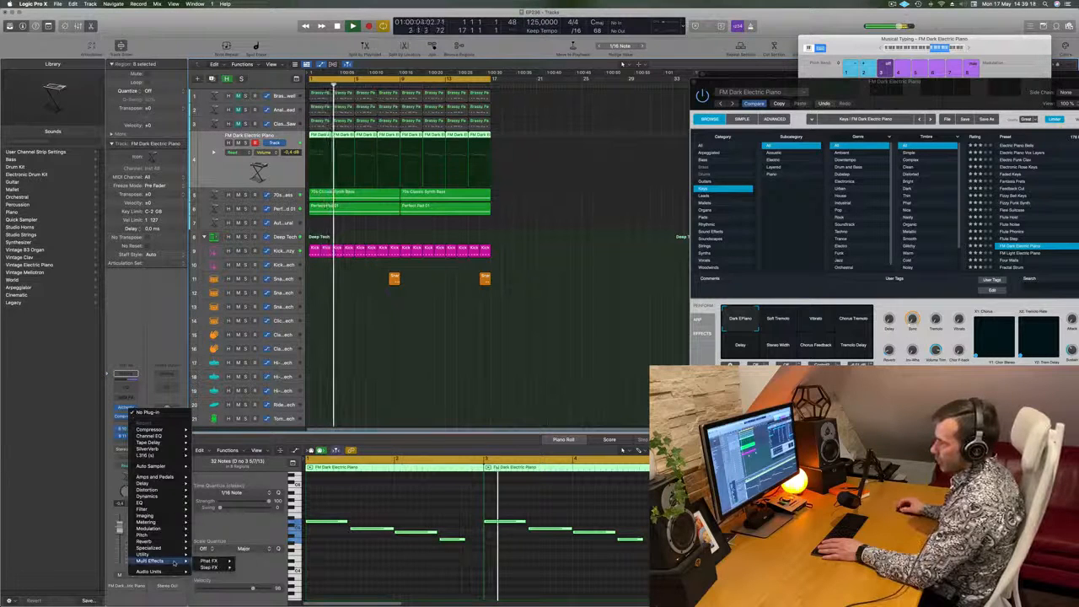
mouse_move(218, 569)
left_click(251, 567)
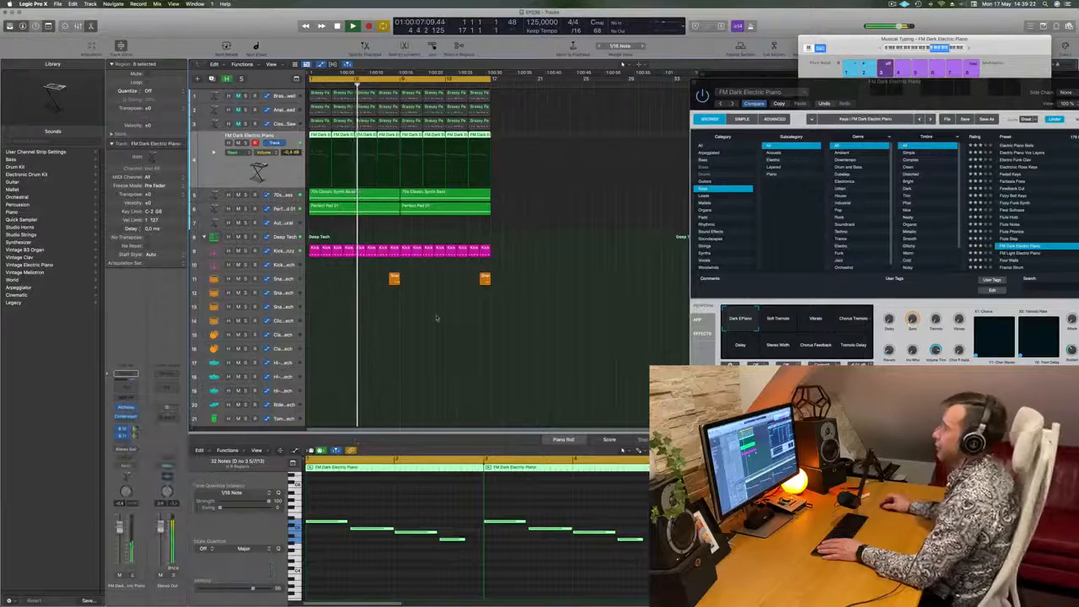
- Browse the Step FX presets during playback and load Broken Echoes on the electric piano
left_click_drag(529, 101, 749, 125)
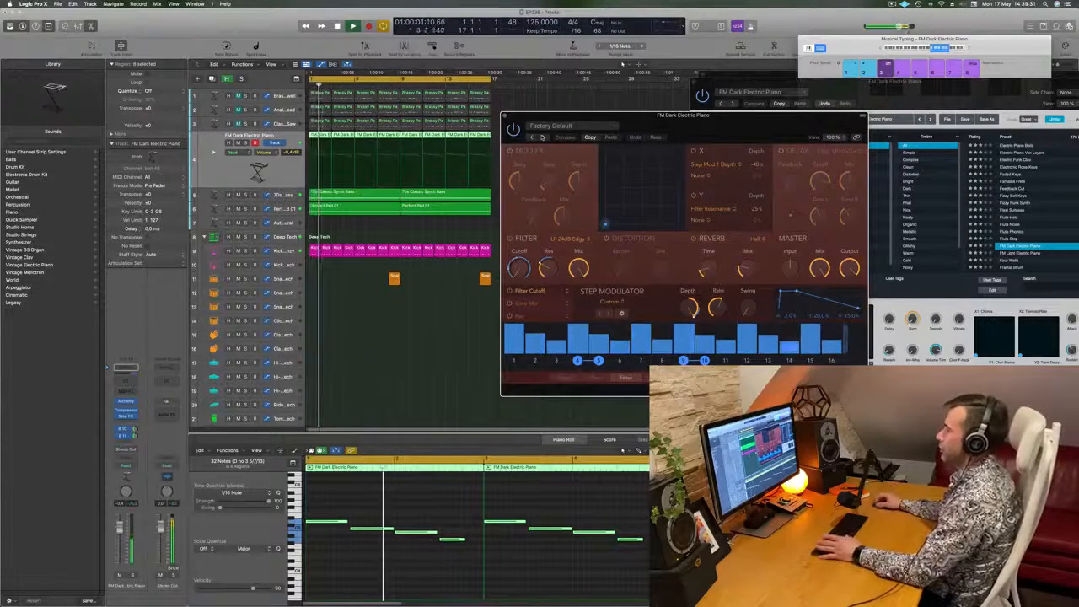
left_click_drag(697, 127, 676, 122)
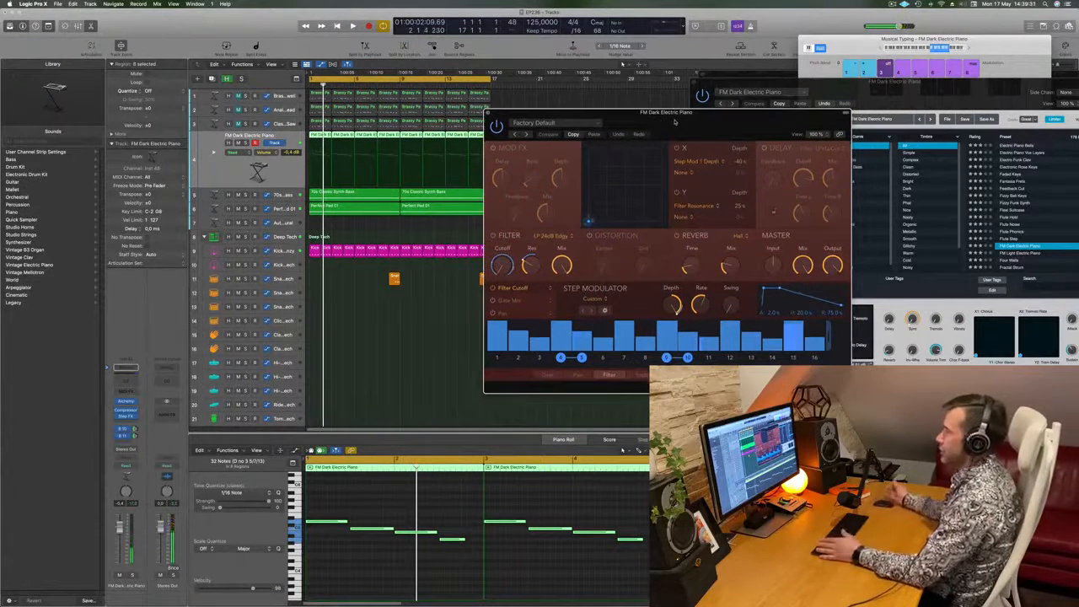
key("space")
key("]")
left_click_drag(675, 118, 723, 114)
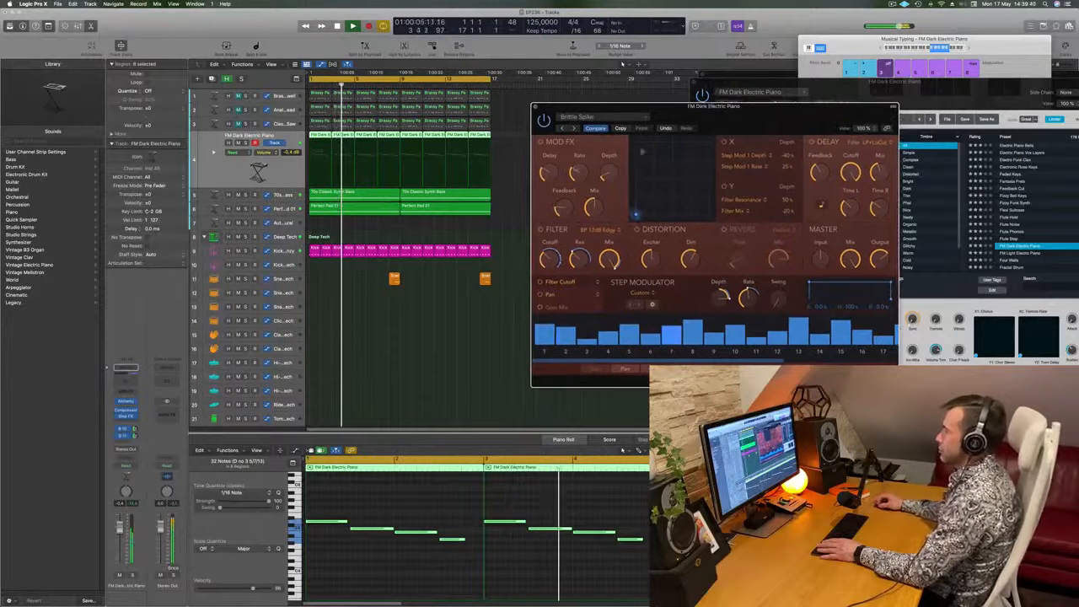
left_click(574, 128)
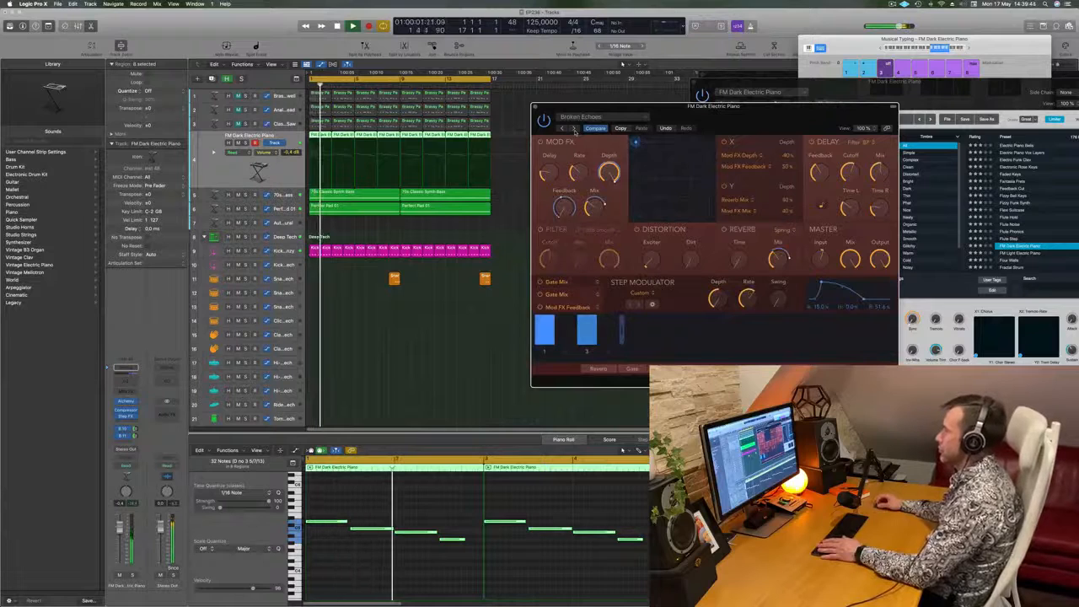
left_click_drag(736, 118, 698, 130)
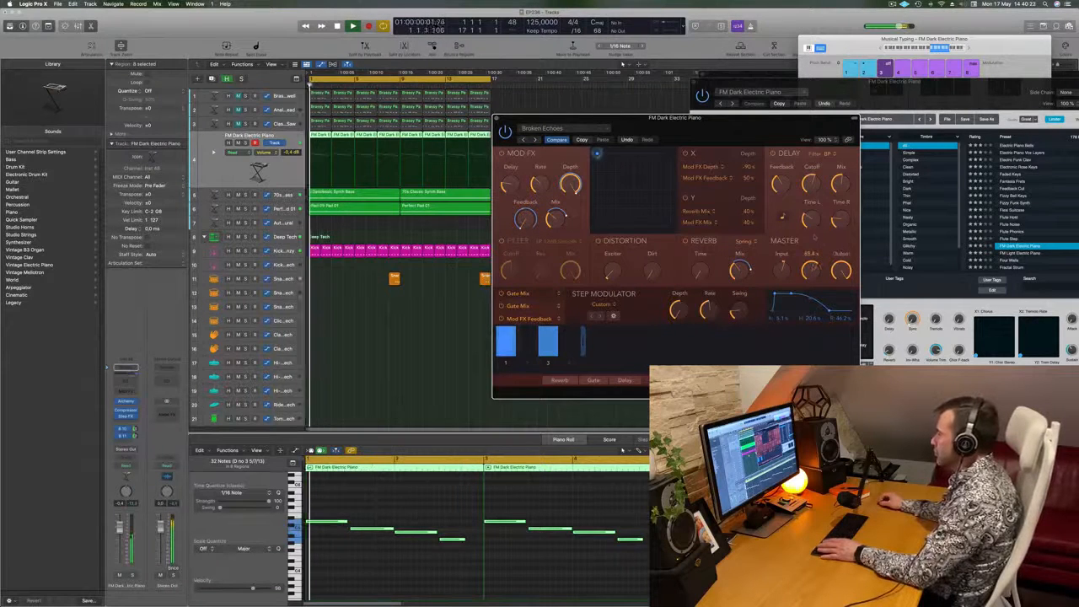
- Fine-tune the Step FX master Mix and the step modulator's Rate and Depth by ear, and turn its Swing down
left_click_drag(814, 237, 815, 207)
mouse_move(711, 309)
left_mouse_down()
mouse_move(712, 321)
mouse_move(713, 308)
left_mouse_up()
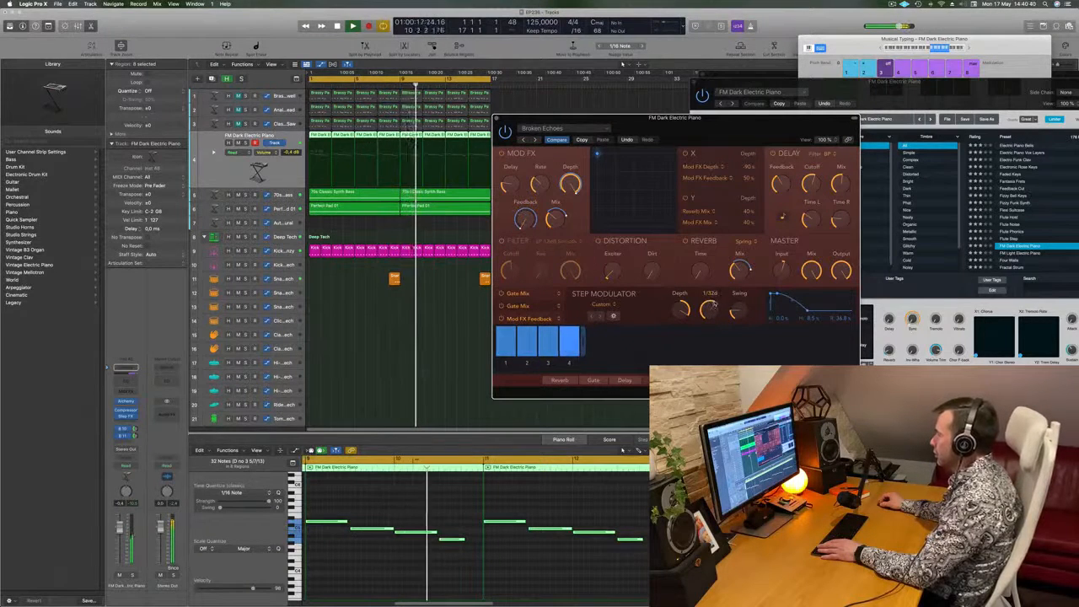
left_click_drag(716, 297, 719, 304)
key("space")
key("space")
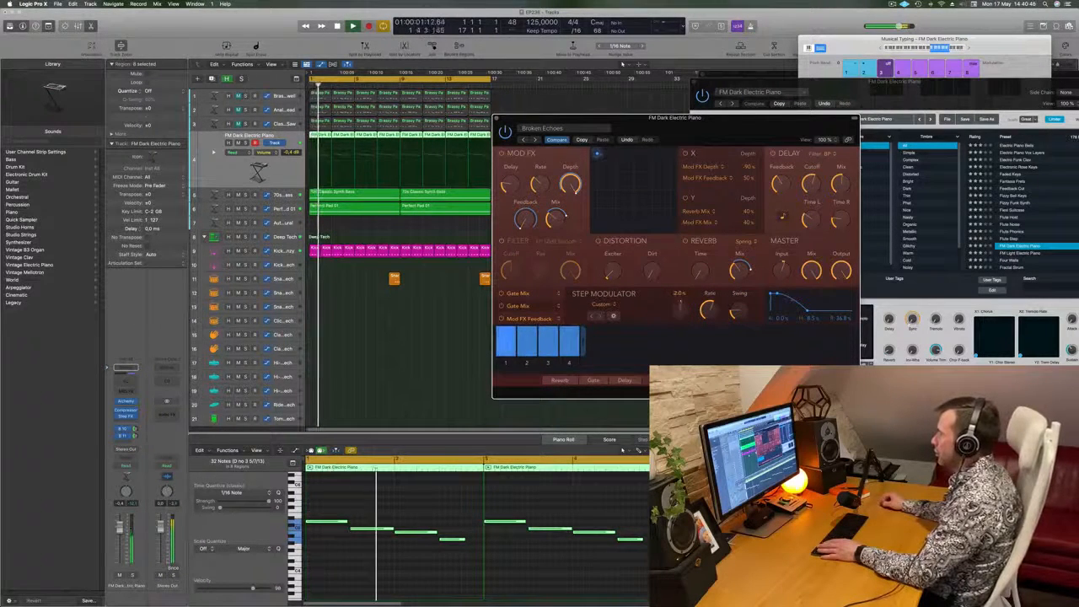
left_click_drag(680, 310, 680, 287)
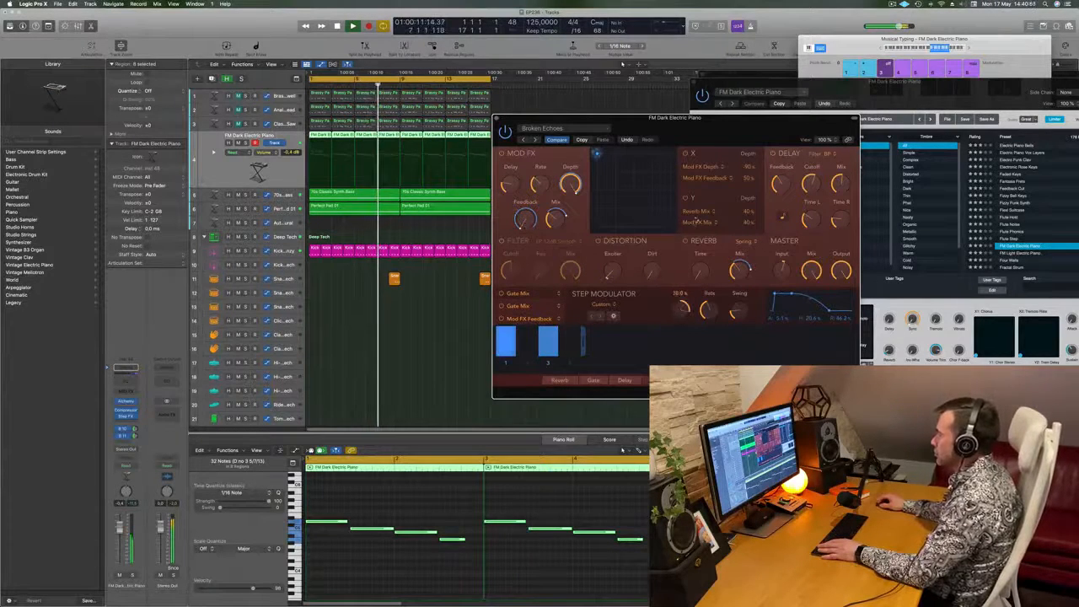
key("Return")
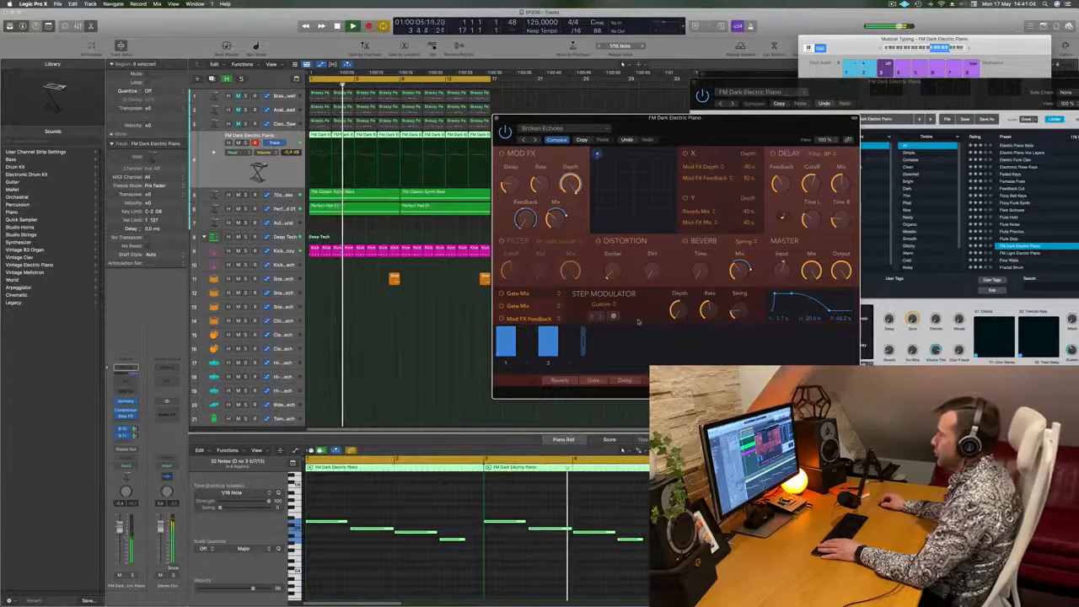
left_click_drag(740, 312, 739, 336)
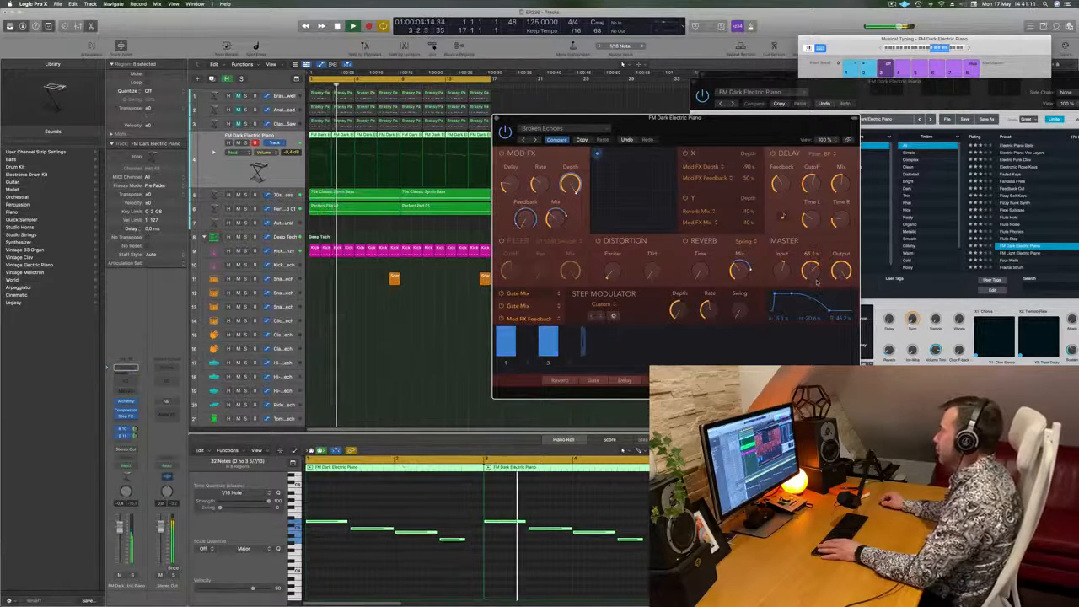
left_click_drag(724, 137, 729, 137)
key("Return")
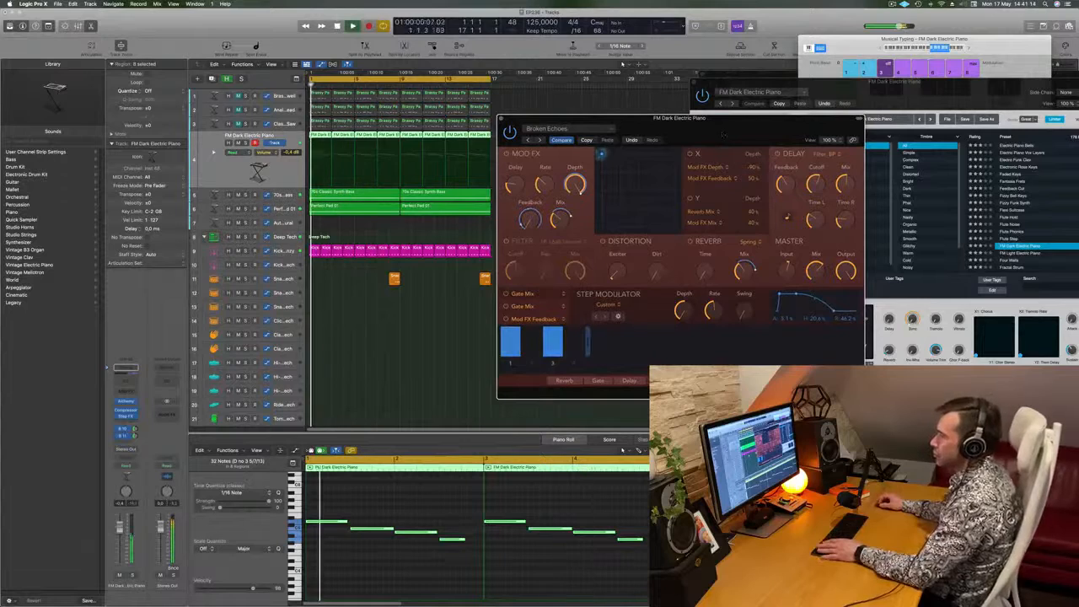
- Lower the electric piano track's volume to -4.1 dB, close Step FX, and check the phrase in playback
left_click(111, 568)
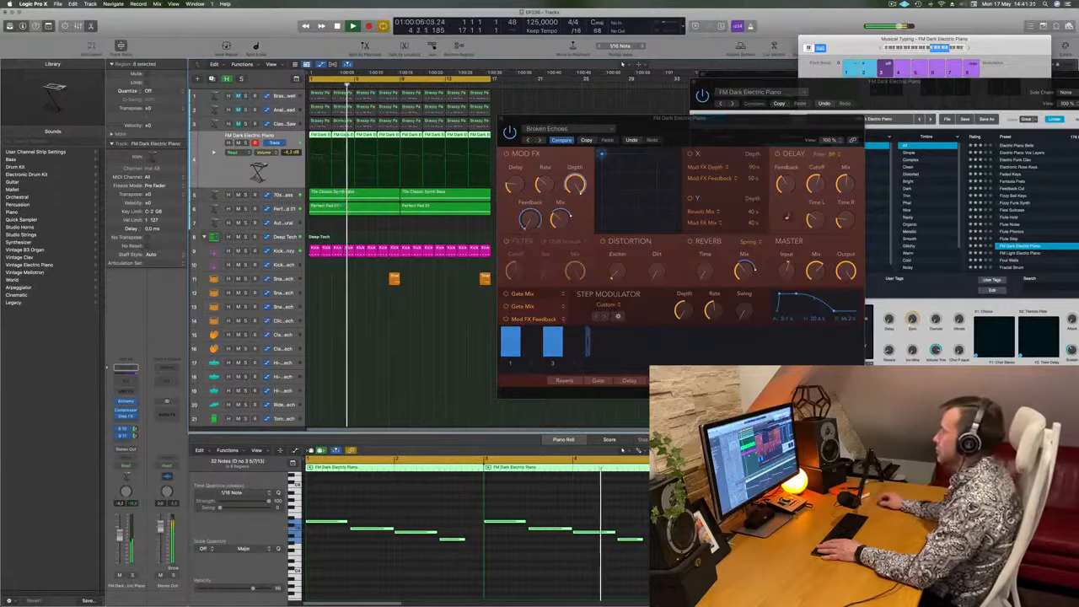
left_click_drag(749, 128, 652, 138)
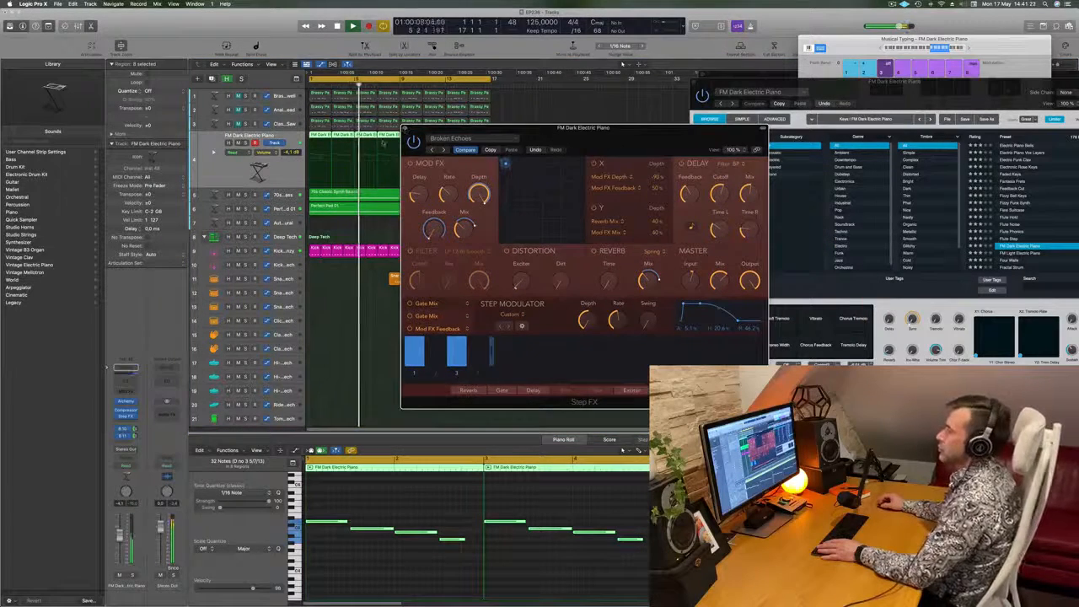
left_click(405, 129)
key("space")
key("space")
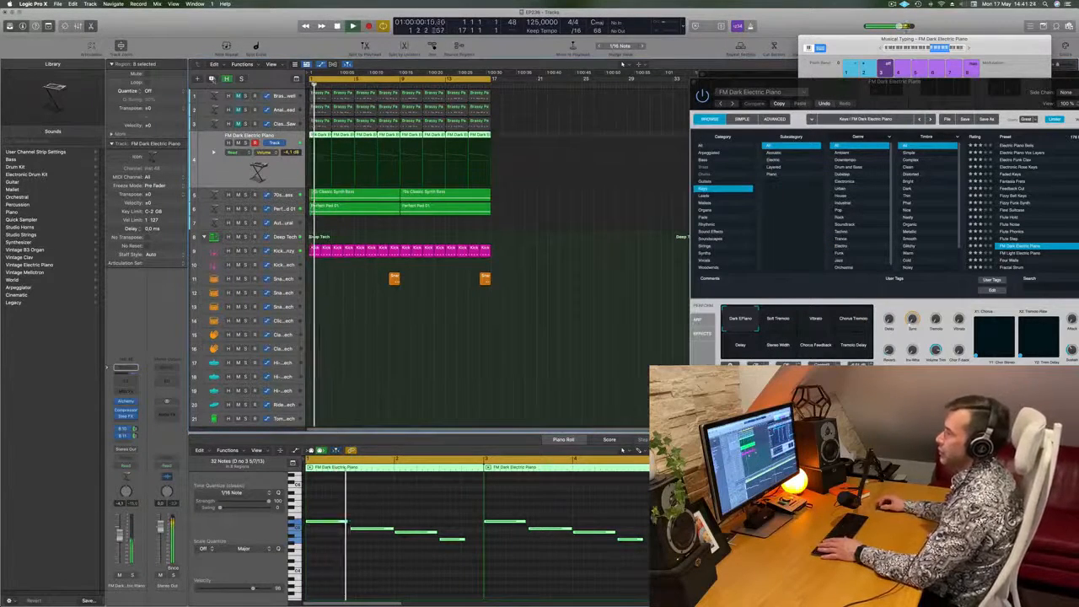
key("space")
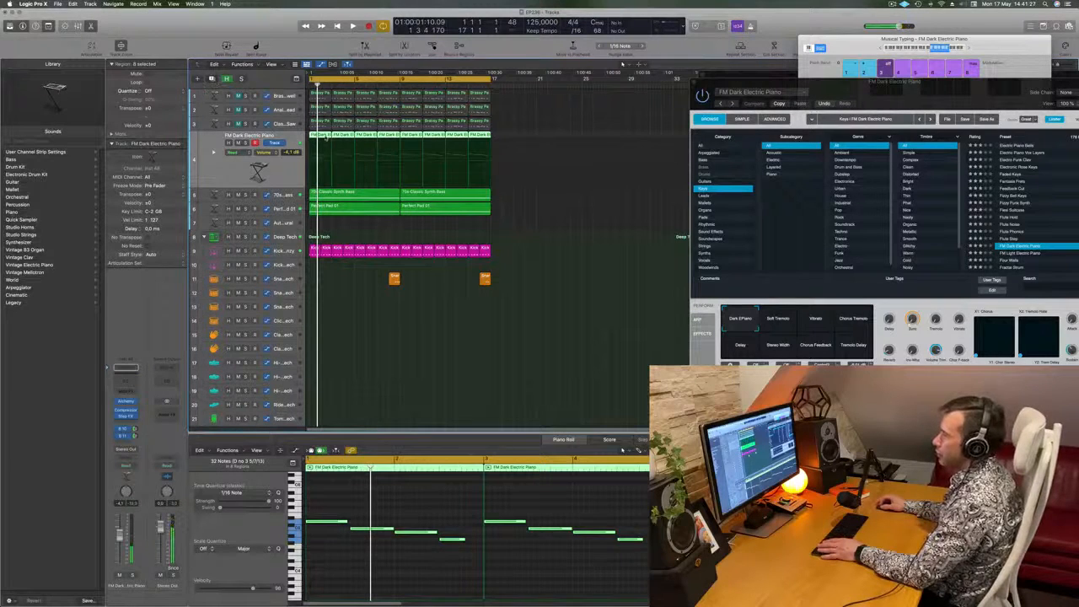
- Duplicate the FM Dark Electric Piano track, mute the original, and copy its first two-bar region onto the new track
key("super+d")
left_click(238, 137)
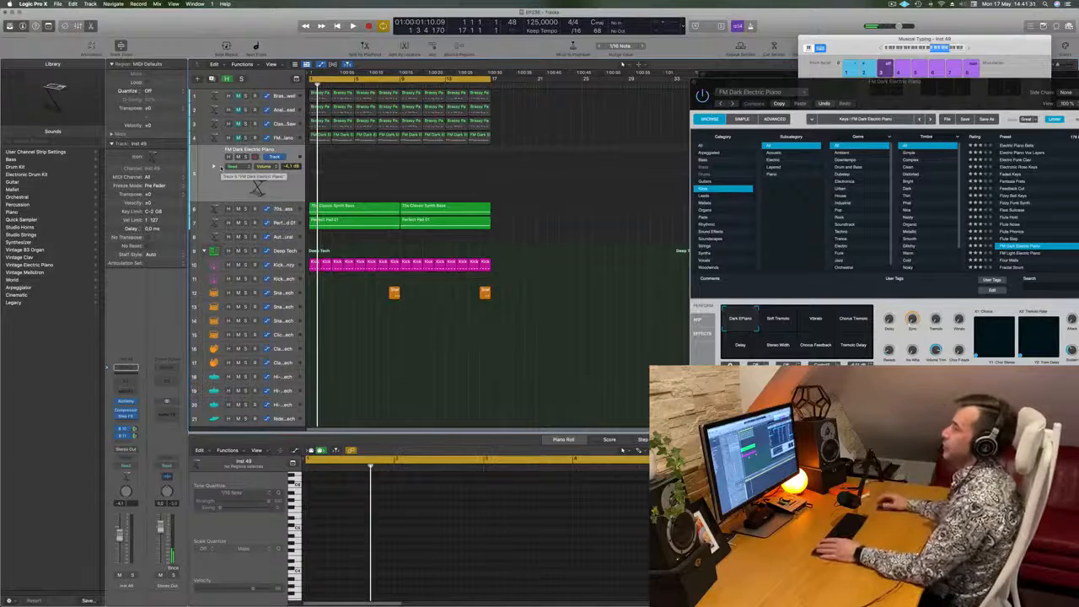
key("r")
left_click_drag(320, 134, 322, 165)
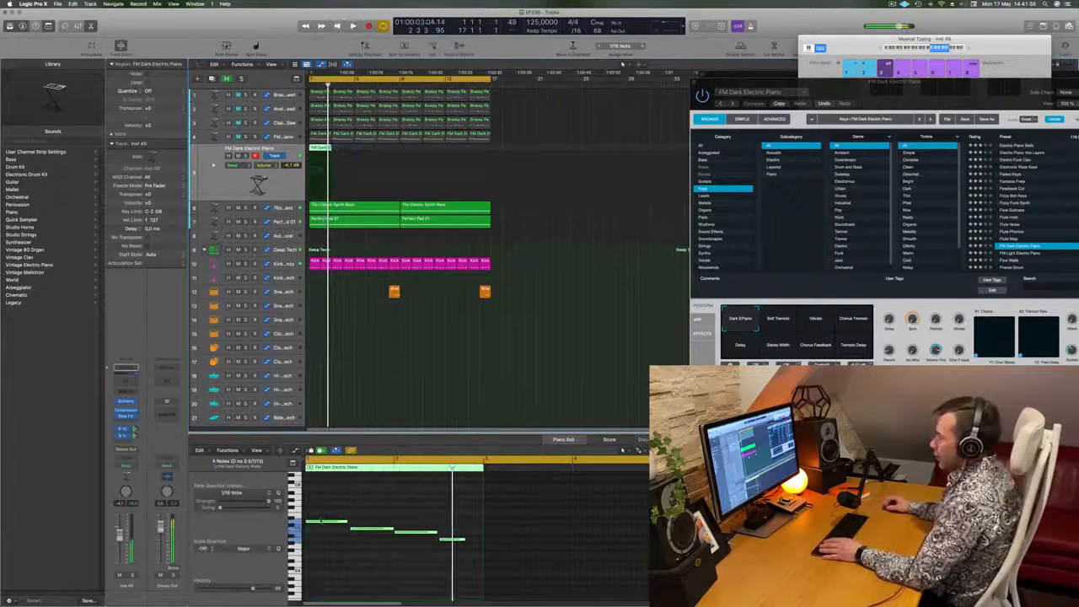
- Shorten the four notes of the copied region in the Piano Roll and add a copy of each shortly after it
left_click_drag(325, 511, 437, 541)
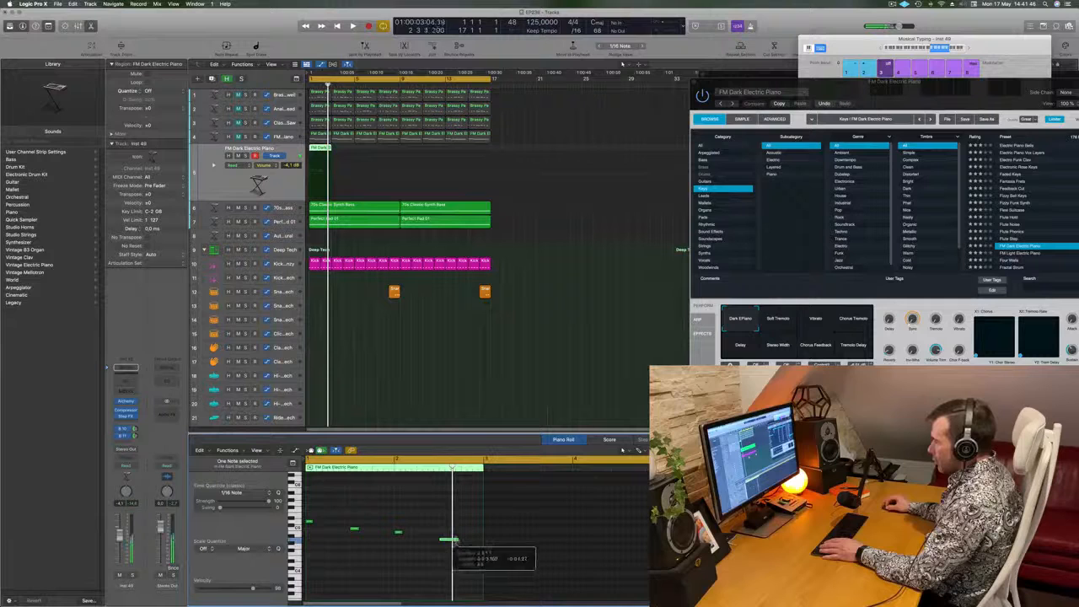
left_click_drag(466, 565, 333, 529)
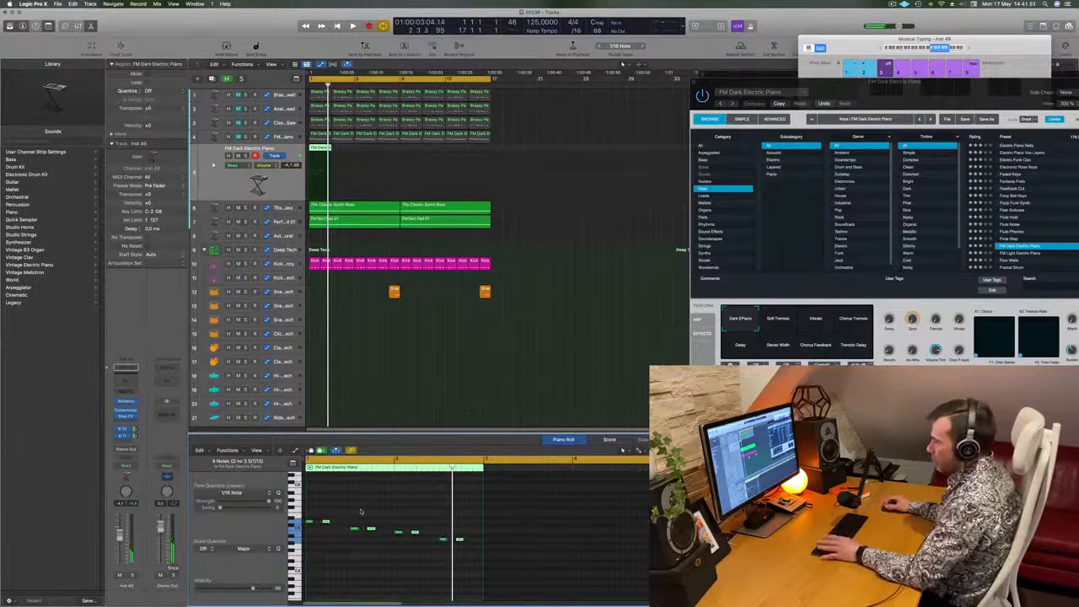
key("space")
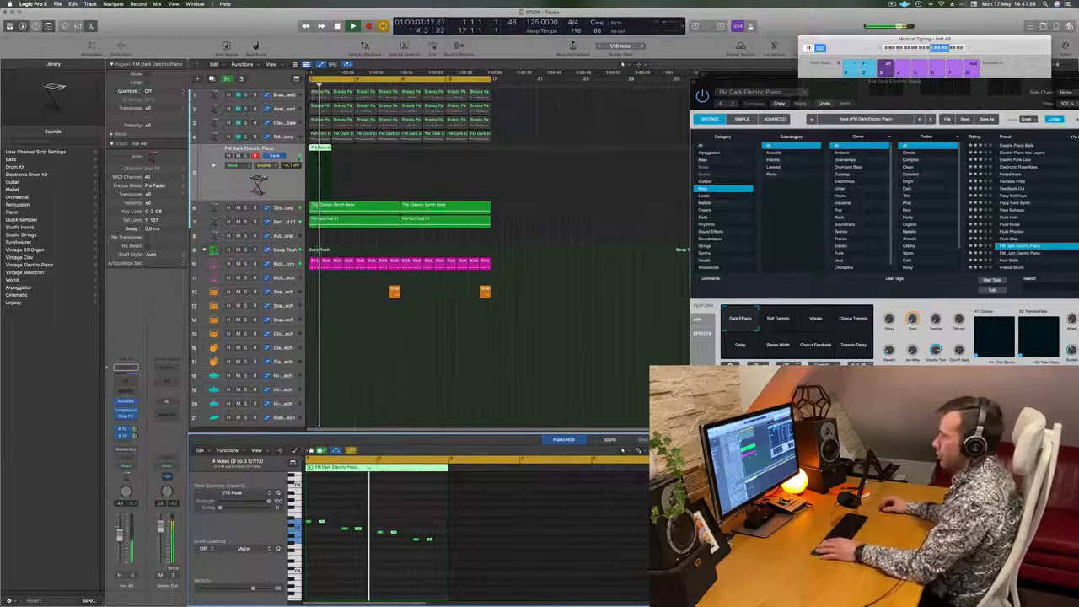
- Open Alchemy on the duplicated track and load the Haunting Piano preset while the short-note phrase plays
left_click(124, 403)
key("space")
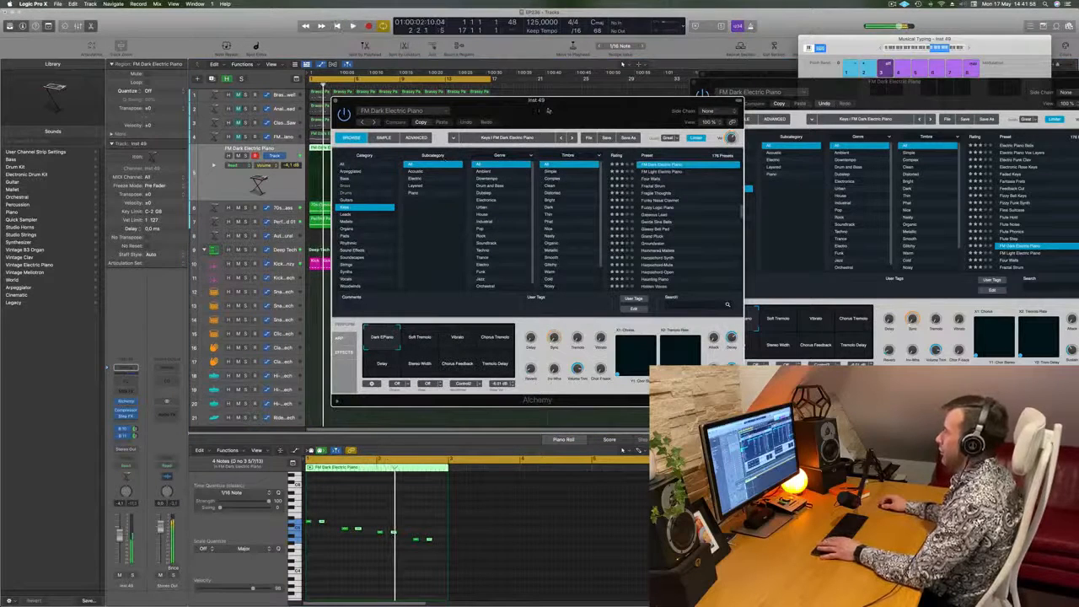
key("space")
left_click_drag(548, 110, 523, 121)
scroll(678, 218, "down", 3)
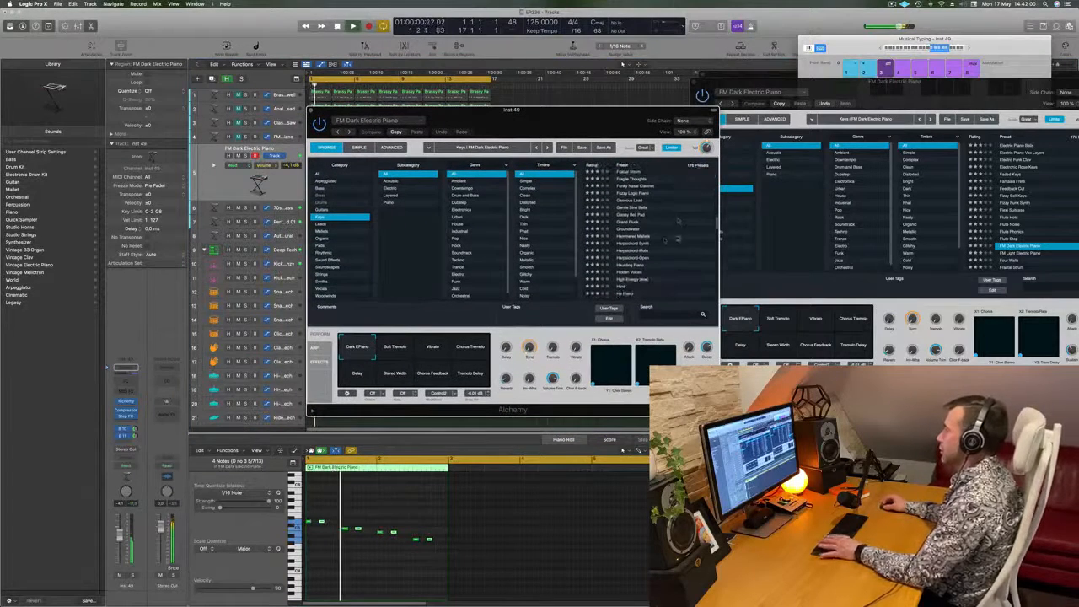
left_click_drag(585, 113, 717, 91)
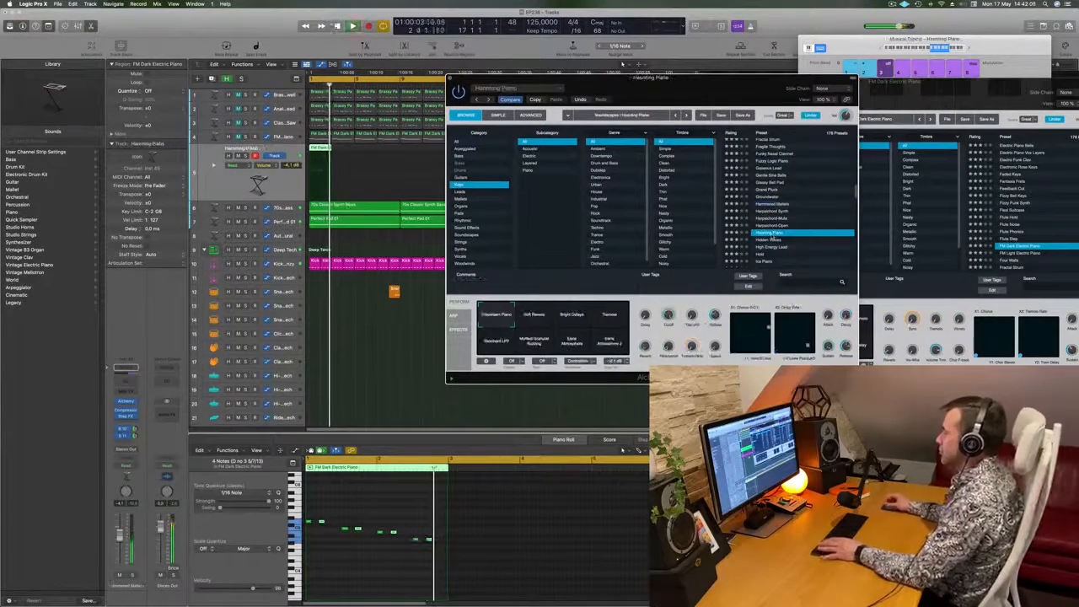
- Try the High Energy Lead preset on the duplicated track with its volume lowered to -14.4 dB
scroll(804, 220, "down", 3)
key("space")
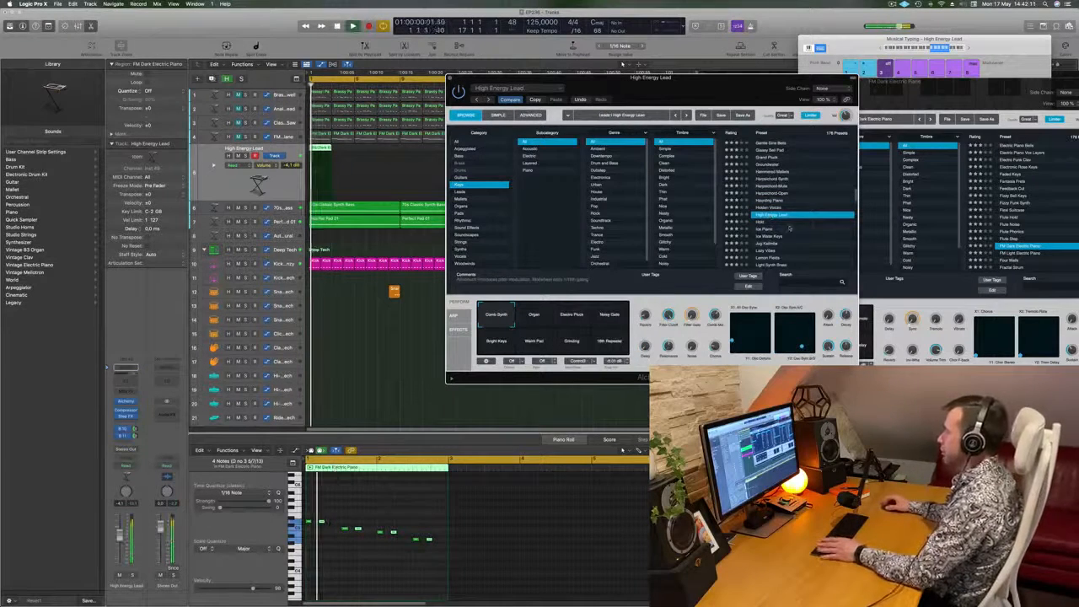
left_click_drag(120, 535, 120, 547)
key("space")
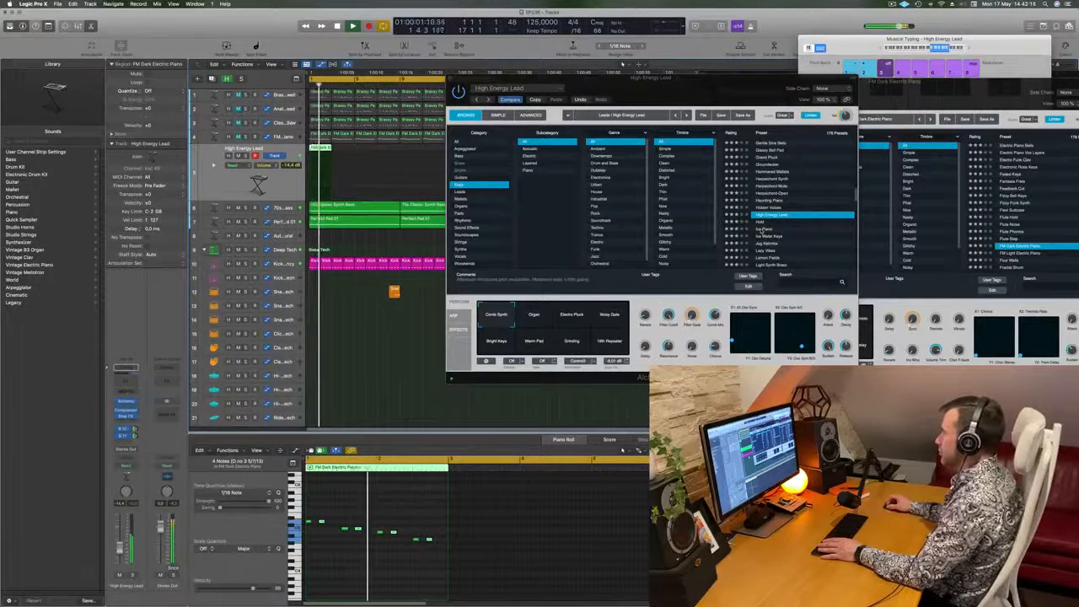
- Try the Ice Piano, Jug Kalimba, Lemon Fields and Lonely Beacon presets in Alchemy while the short-note phrase plays
left_click(762, 229)
scroll(805, 213, "down", 1)
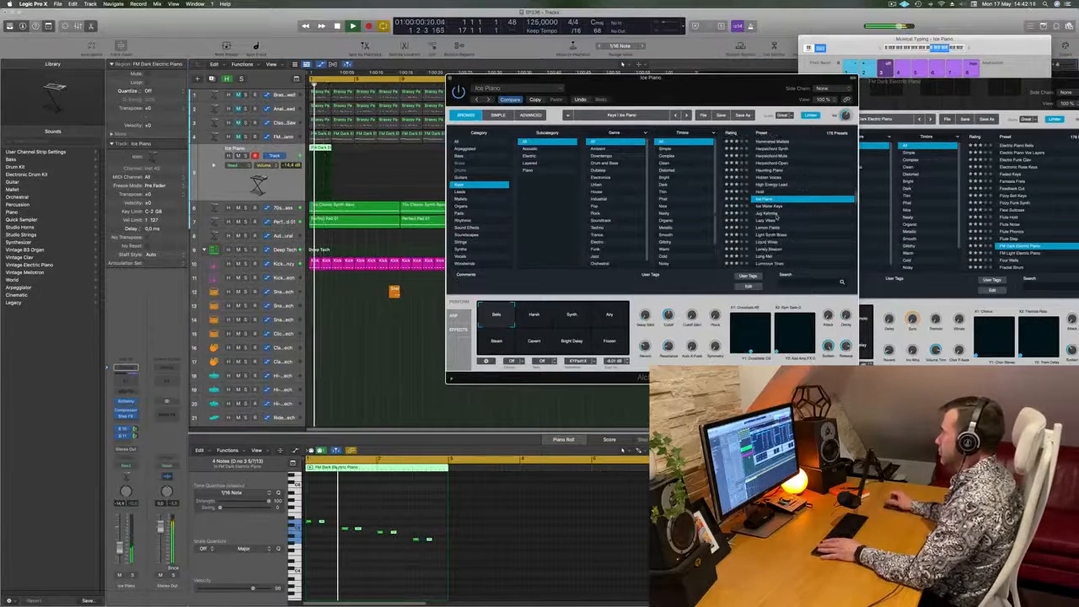
left_click(777, 214)
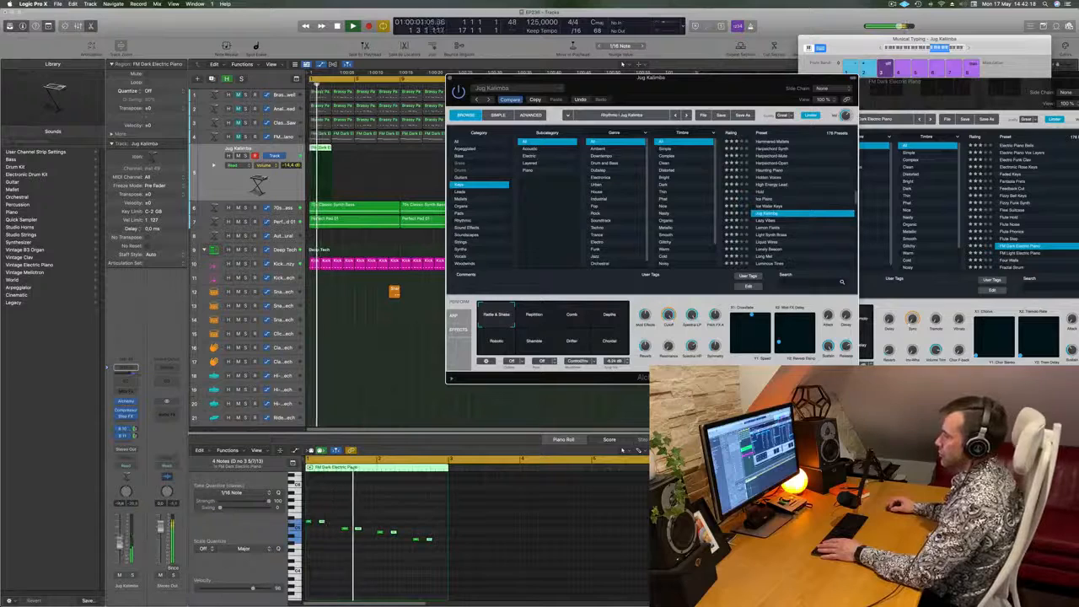
scroll(771, 221, "down", 1)
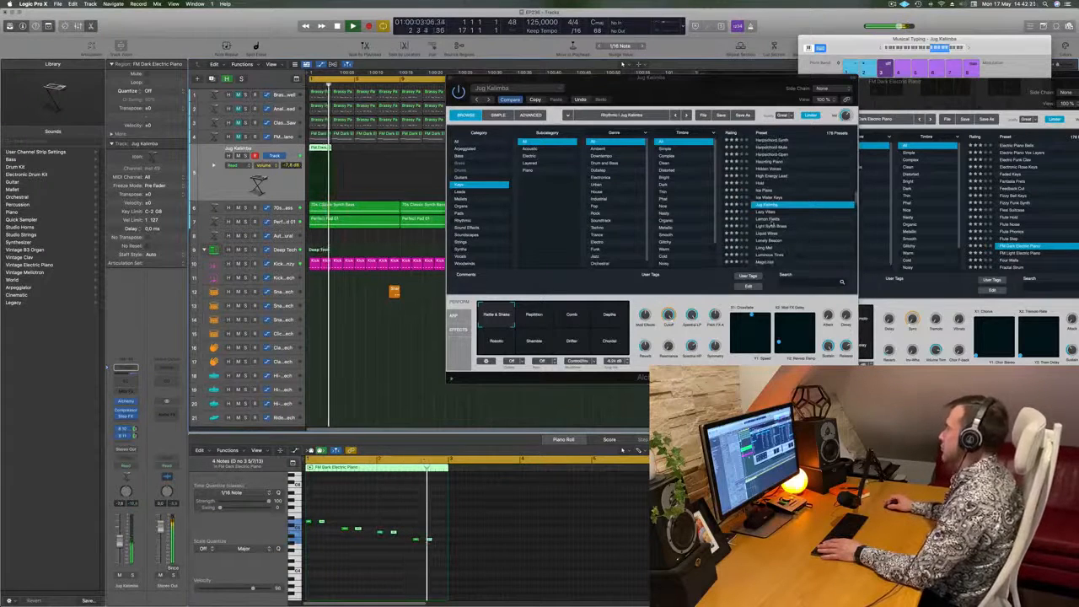
left_click(772, 220)
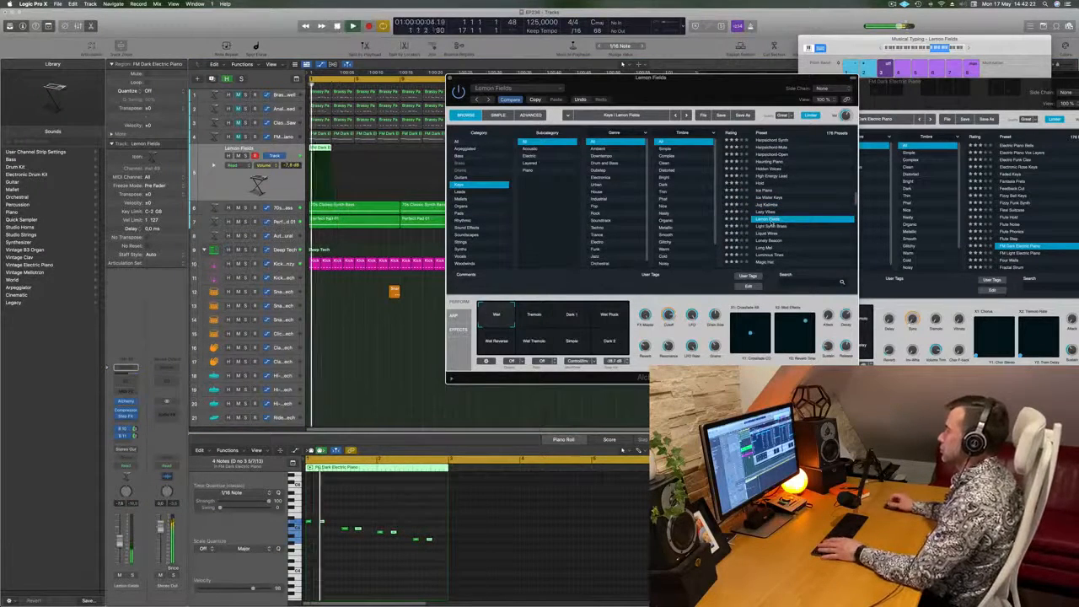
scroll(774, 224, "down", 2)
left_click(791, 224)
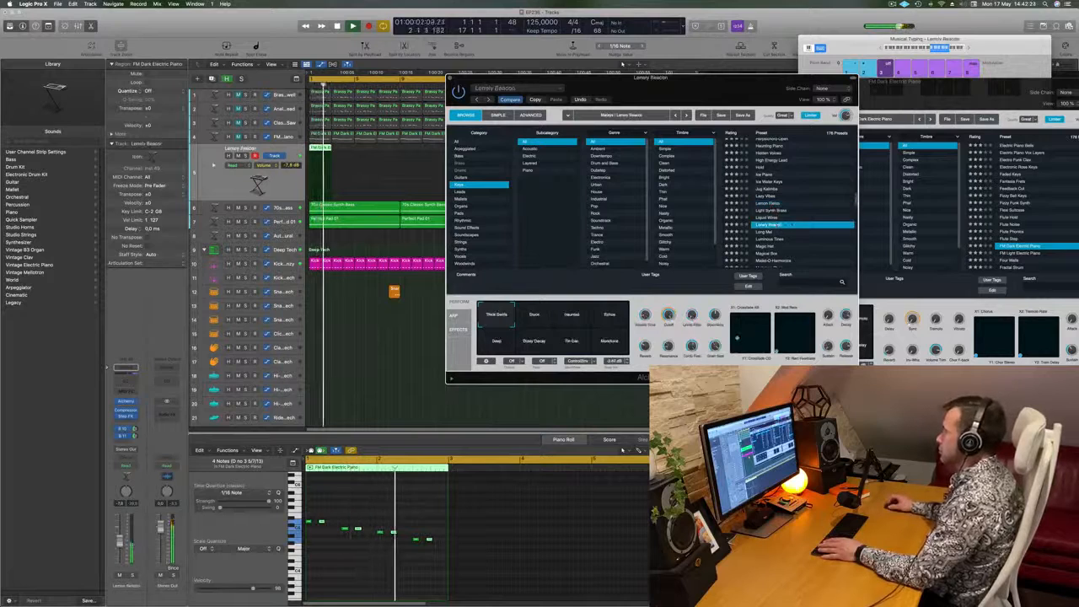
scroll(792, 224, "down", 2)
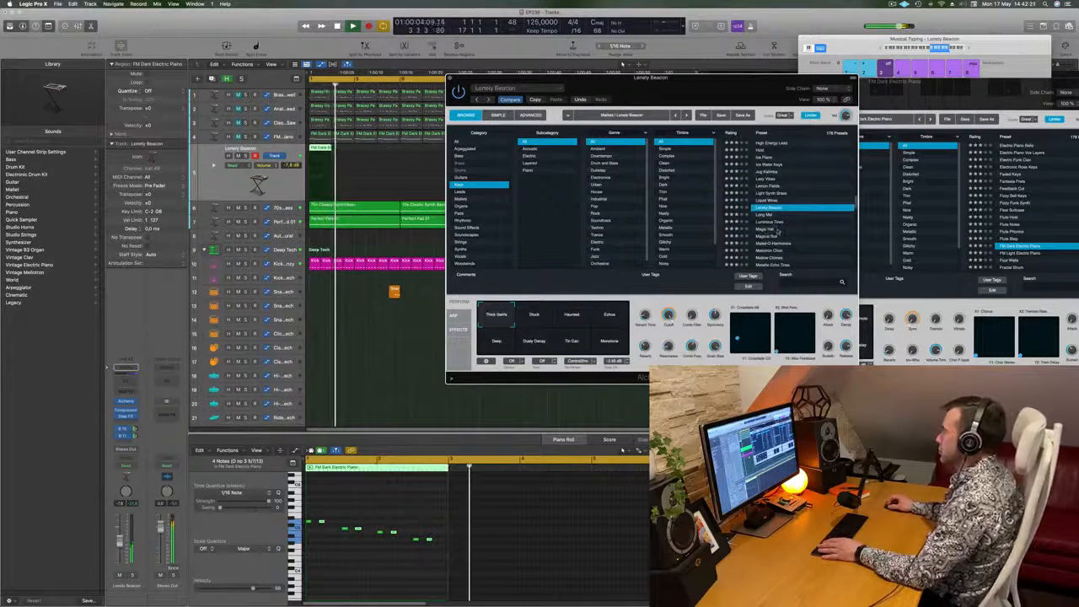
- Repeat the two-bar short-note region to fill the 16-bar loop and play it from the start
key("Return")
key("space")
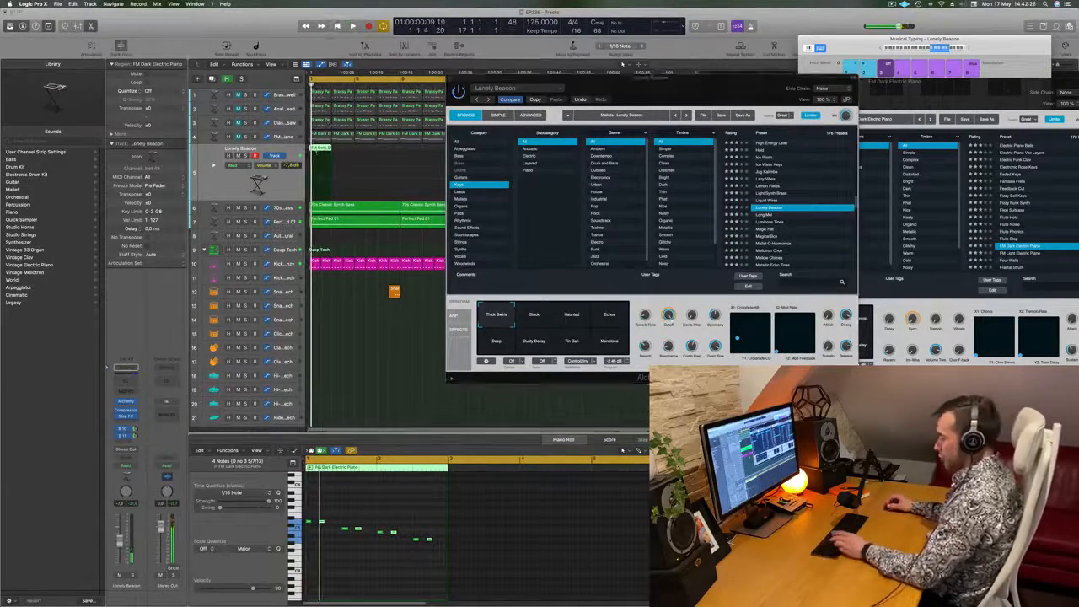
key("super+r")
key("super+r")
key("super+r")
key("super+r")
left_click_drag(602, 88, 632, 123)
key("space")
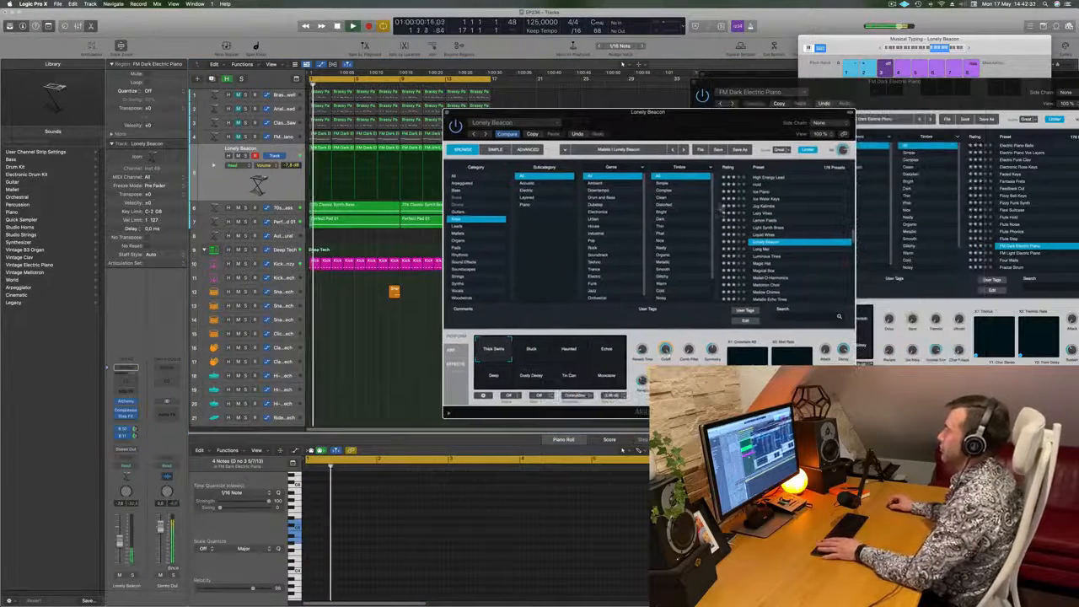
- Try the Magic Hat preset with its Bright Delay variation and the Magical Box preset over the playing loop
scroll(790, 270, "down", 2)
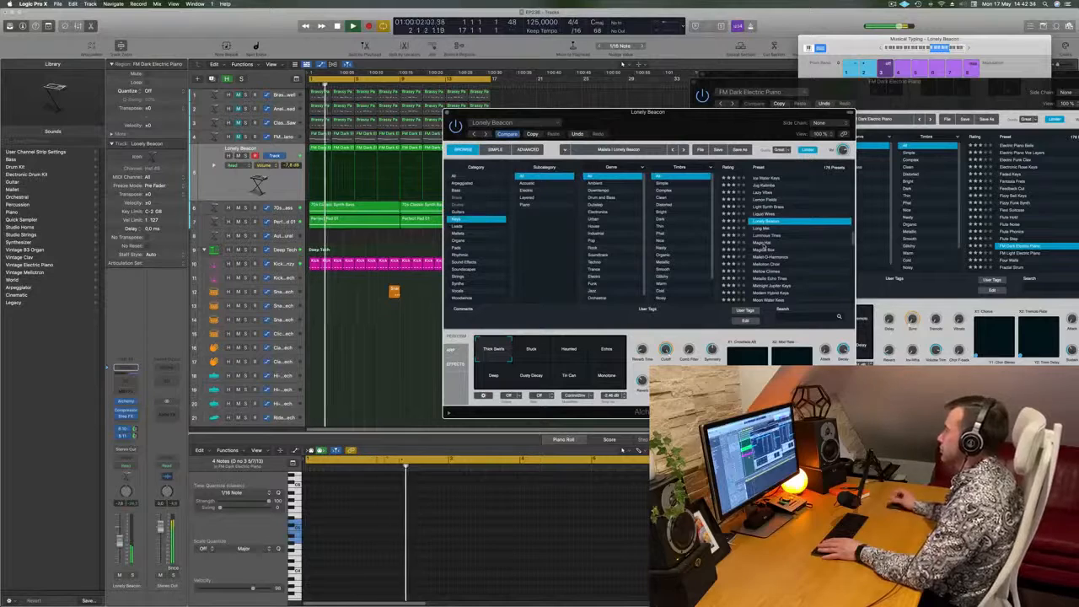
left_click(762, 244)
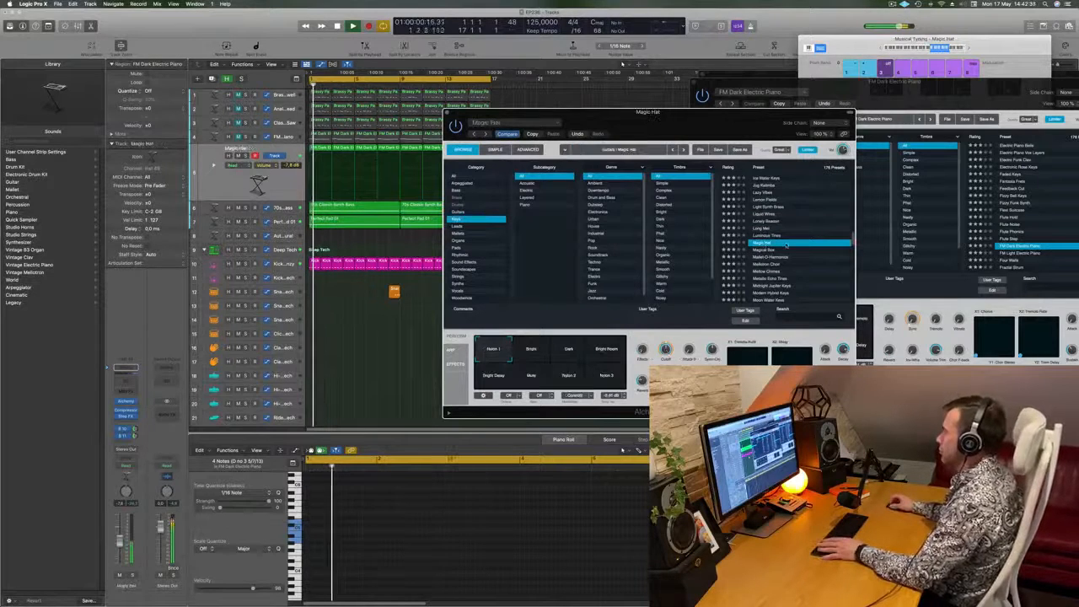
scroll(814, 242, "down", 3)
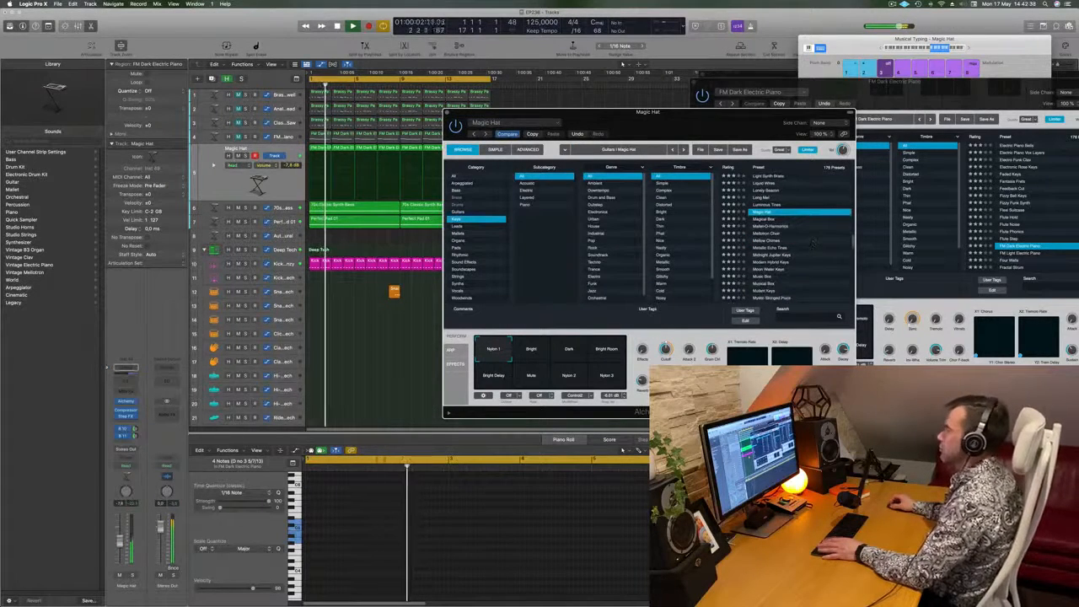
left_click(535, 353)
left_click_drag(535, 354, 456, 394)
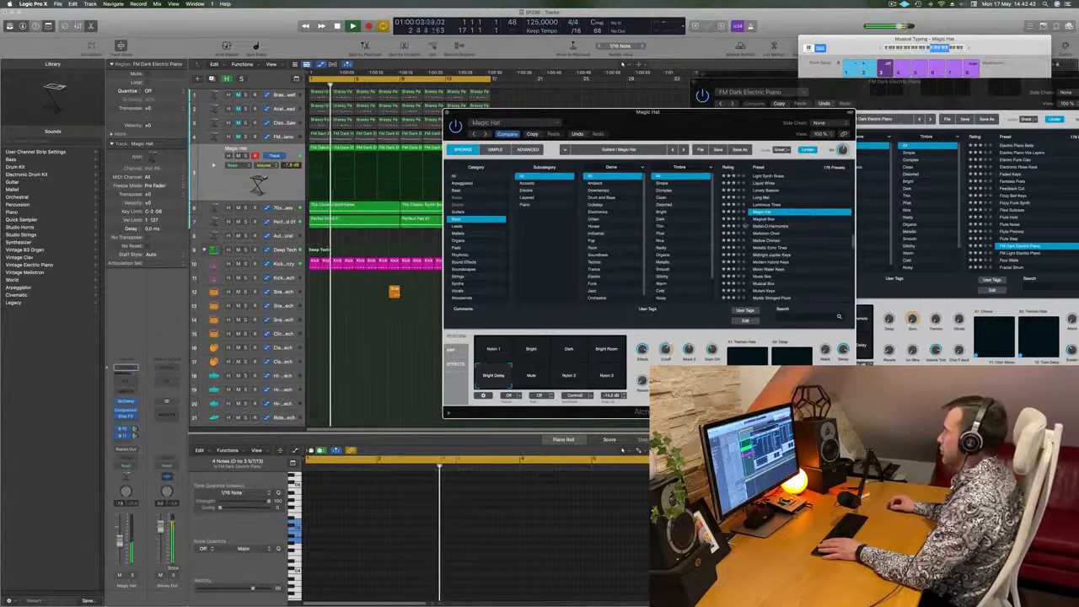
left_click(763, 220)
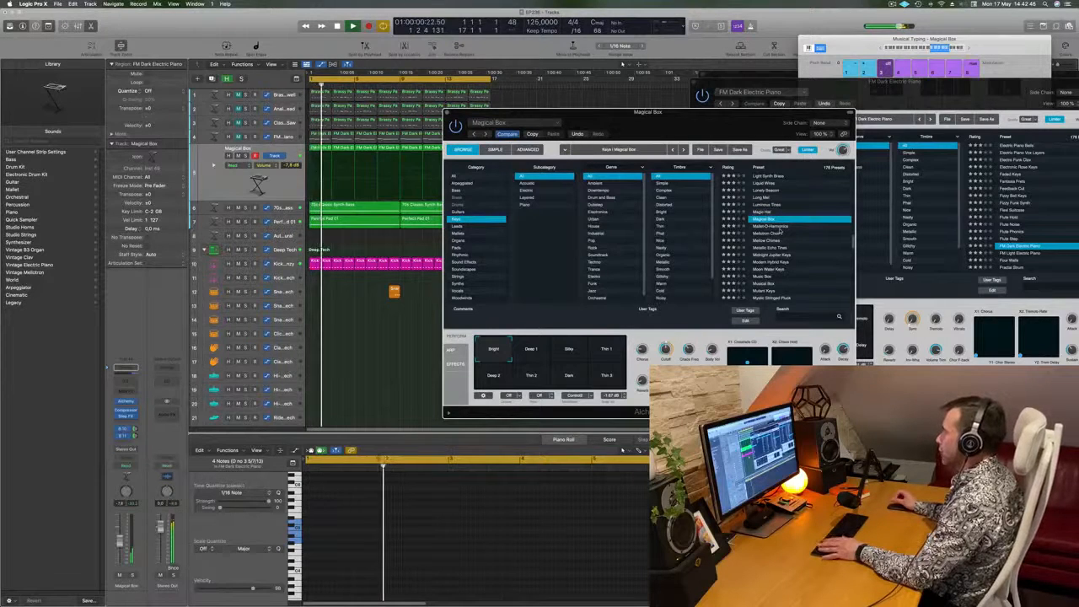
- Load the Mallet-O-Harmonics preset and transpose all notes of the track's regions down an octave
left_click(772, 227)
left_click_drag(694, 129, 829, 81)
left_click_drag(499, 148, 321, 159)
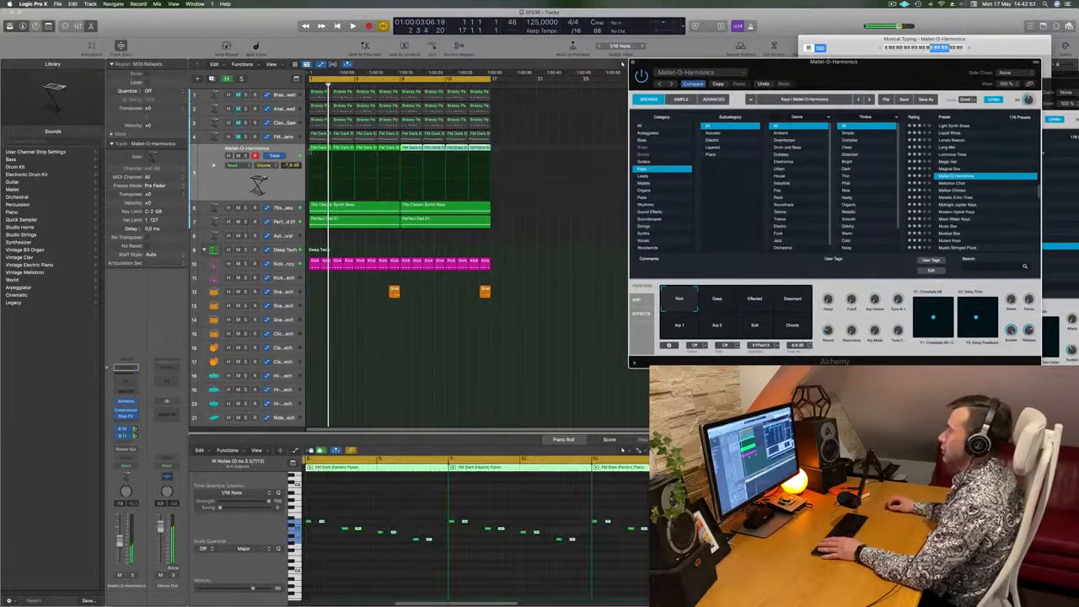
left_click(366, 495)
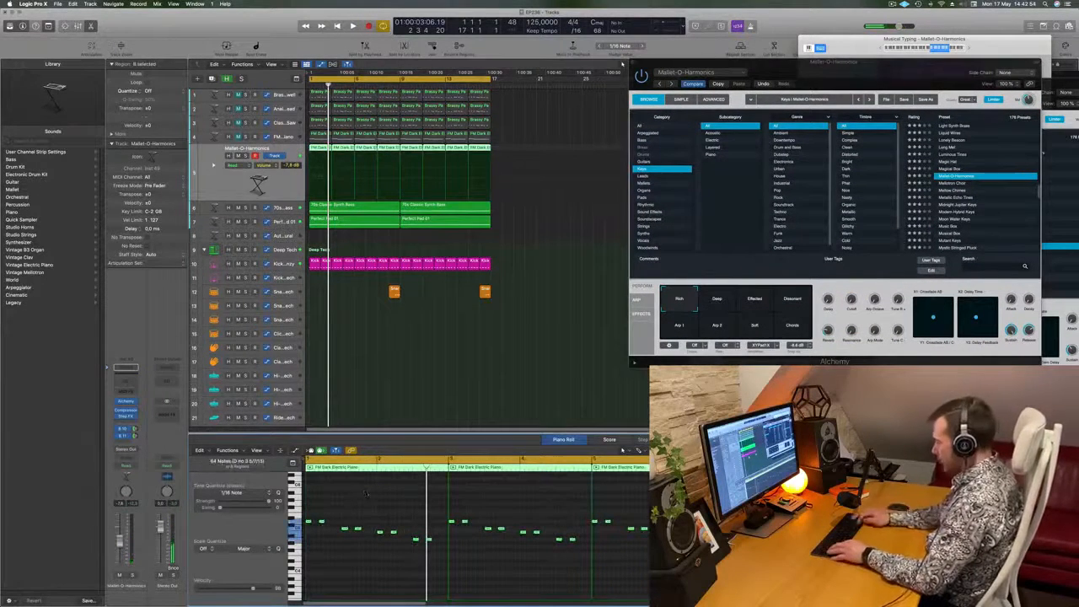
key("space")
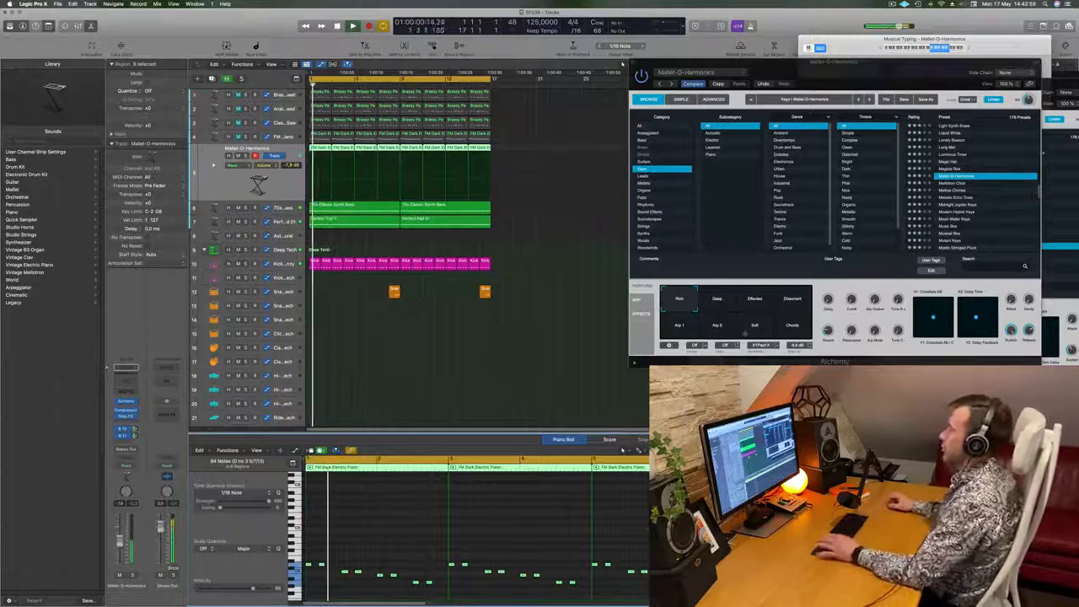
- Audition the Dissonant, Chords, Arp and other Mallet-O-Harmonics performance variations and settle on a blend of Deep and Effected
left_click_drag(875, 84, 690, 130)
left_click(527, 354)
left_click(566, 354)
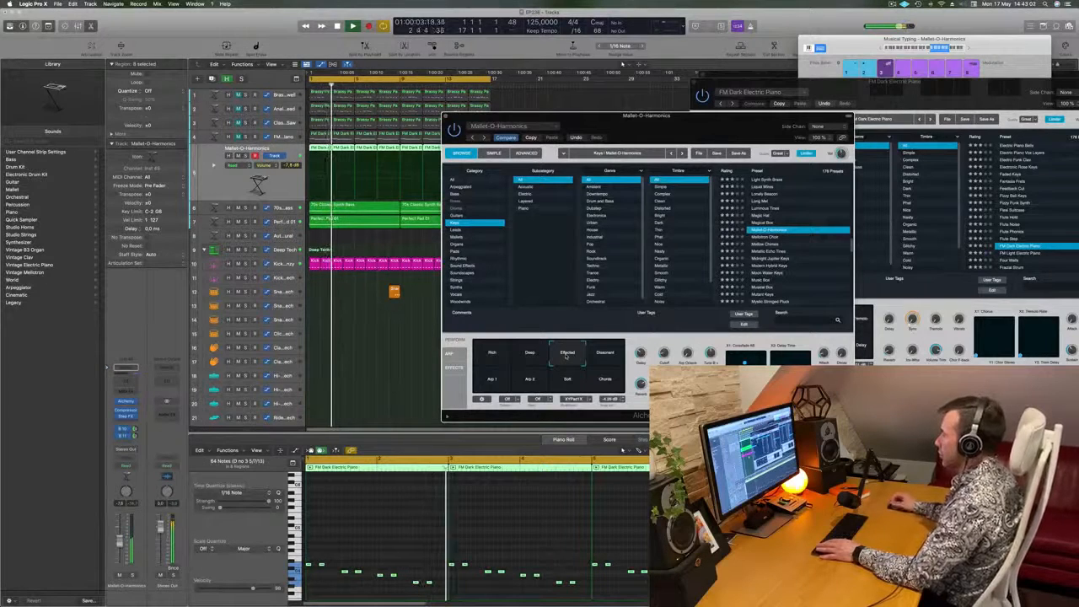
left_click(606, 354)
left_click(605, 379)
left_click(532, 381)
left_click(493, 382)
left_click(533, 381)
left_click(566, 355)
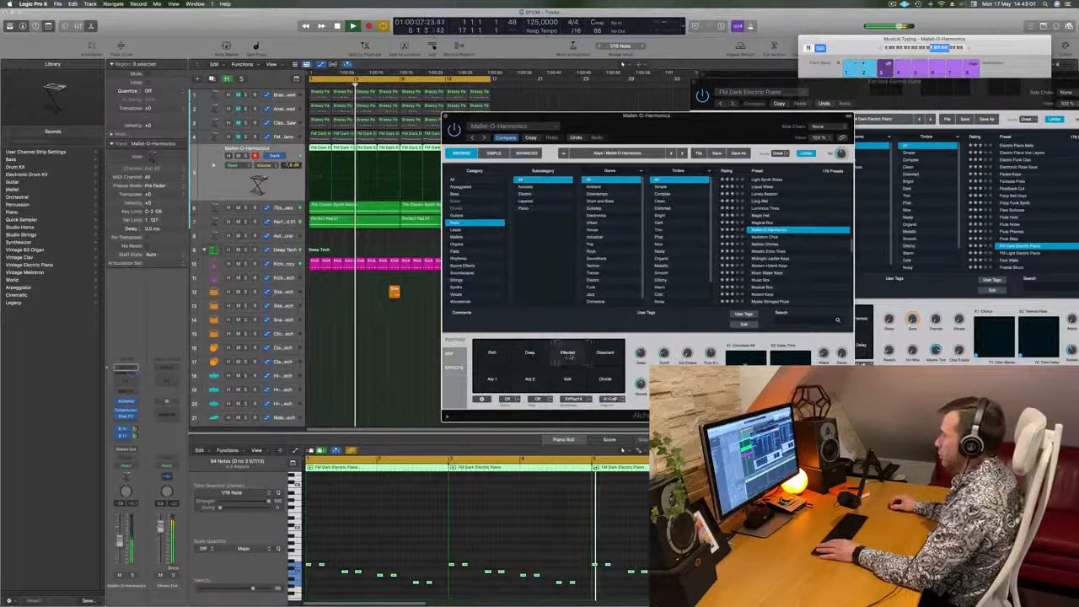
left_click(531, 355)
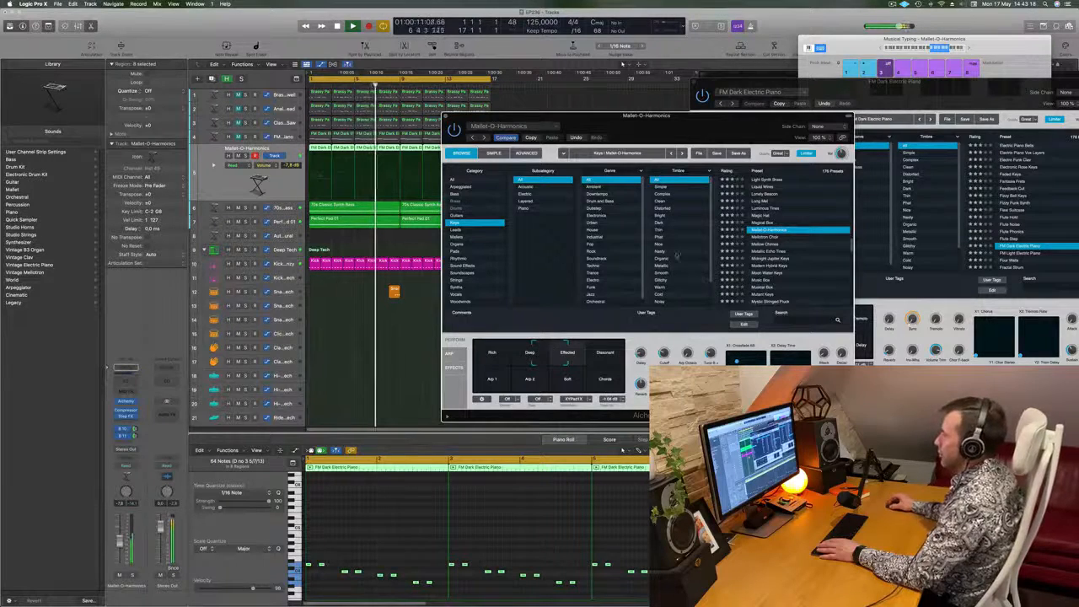
- Play the loop from the start and raise the Mallet-O-Harmonics track's volume to -5.7 dB
left_click_drag(717, 124, 843, 57)
key("Return")
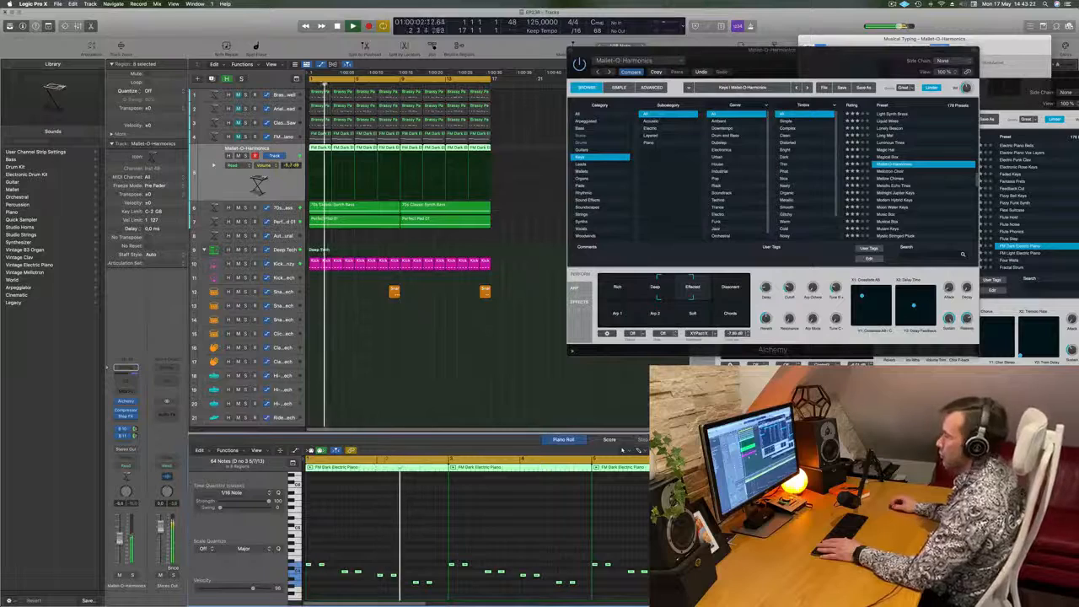
left_click(511, 390)
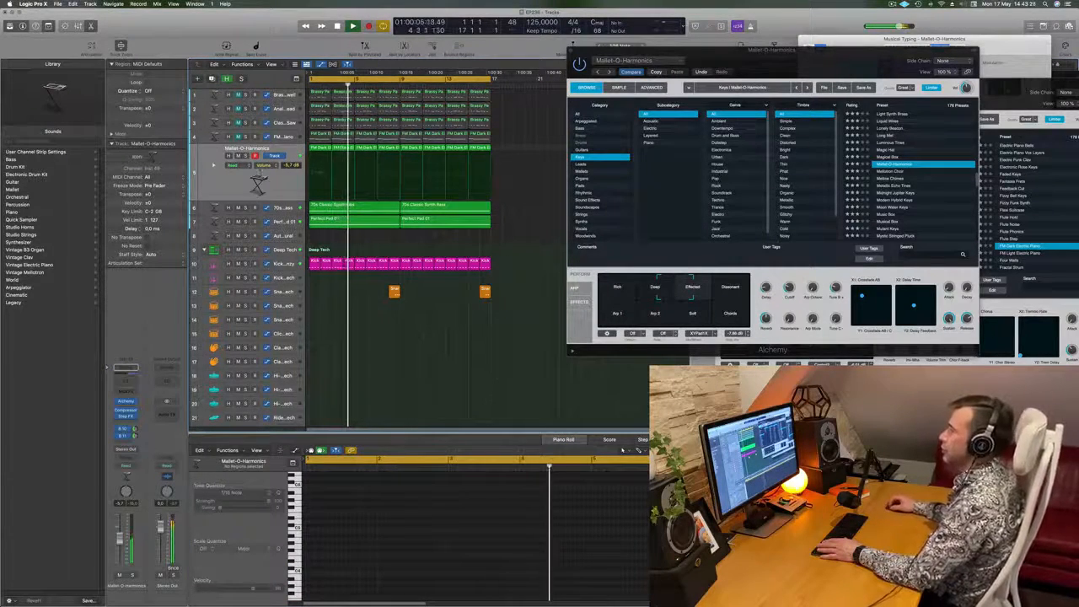
- Duplicate the Mallet-O-Harmonics track and copy the first two-bar FM Dark Electric Piano region onto the new track
left_click(217, 187)
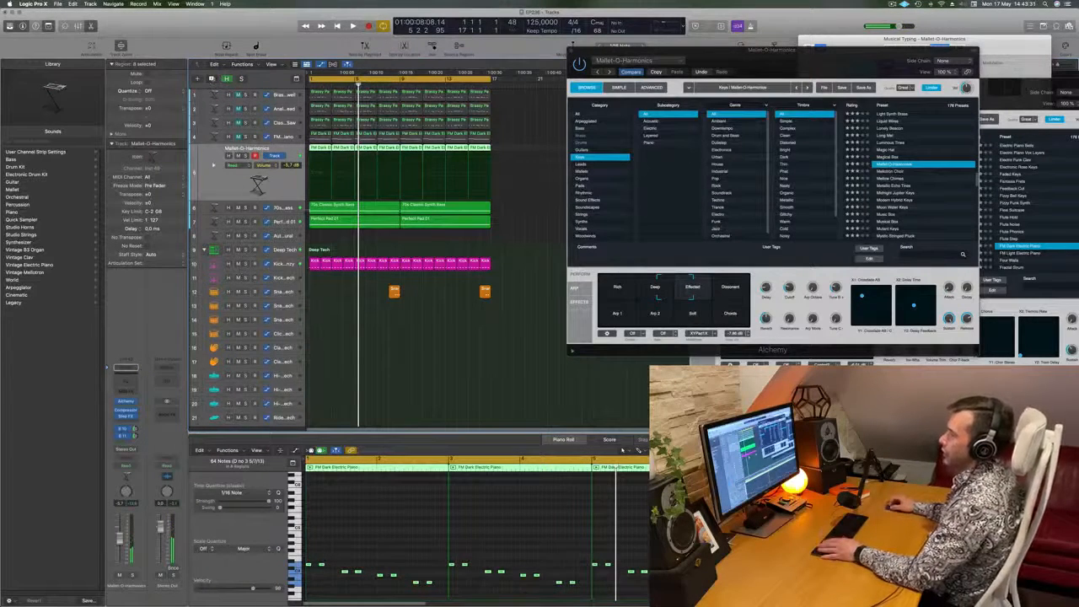
key("super+d")
left_click_drag(320, 138, 318, 180)
- Reduce the copied region's phrase to single notes at its four pitches in the Piano Roll
scroll(376, 587, "up", 3)
left_click_drag(345, 494, 518, 552)
left_click_drag(355, 520, 405, 562)
key("super+z")
left_click(481, 528)
left_click_drag(496, 540, 474, 539)
left_click_drag(341, 509, 420, 534)
left_click_drag(352, 515, 560, 574)
- Move the four notes close together into a descending run within the first beat and adjust their lengths
key("super+Right")
key("super+Right")
scroll(460, 556, "left", 2)
scroll(459, 556, "left", 2)
left_click_drag(406, 531, 321, 532)
left_click_drag(412, 519, 559, 567)
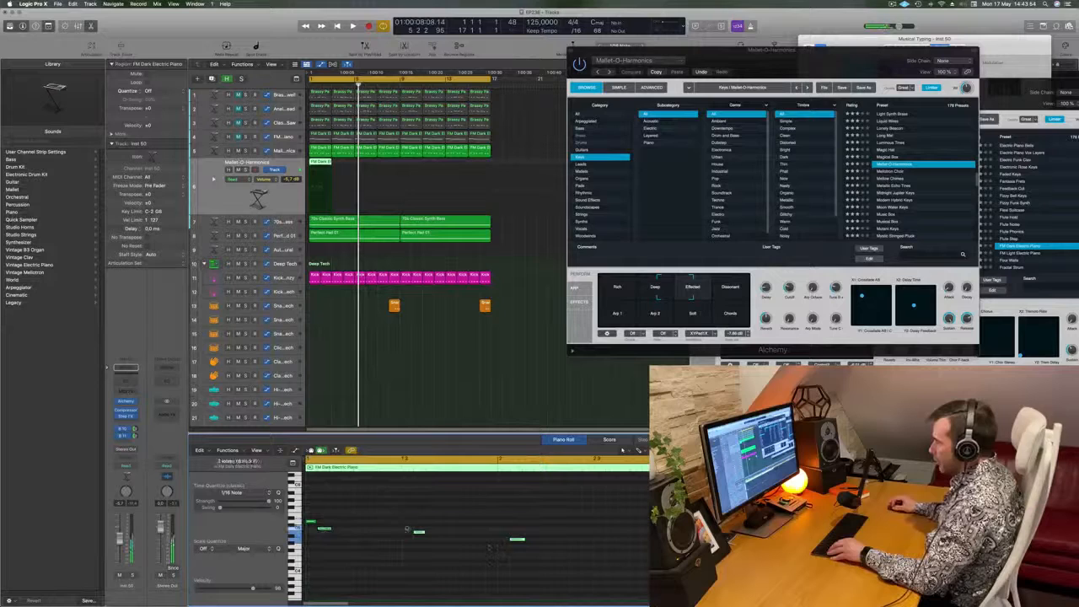
left_click_drag(419, 532, 337, 533)
left_click_drag(433, 538, 353, 542)
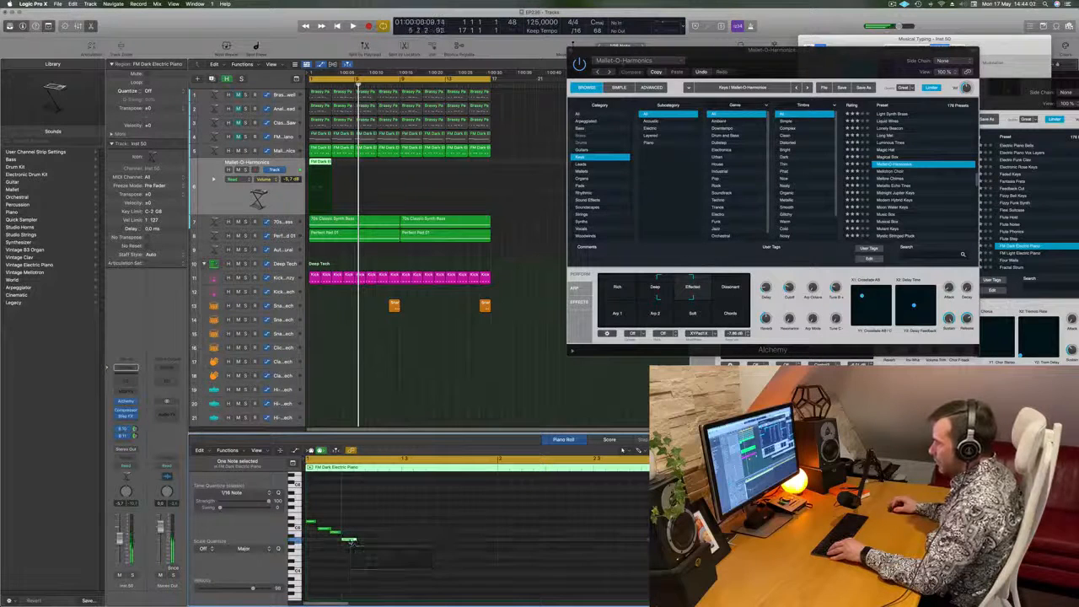
left_click(351, 541)
scroll(347, 527, "left", 3)
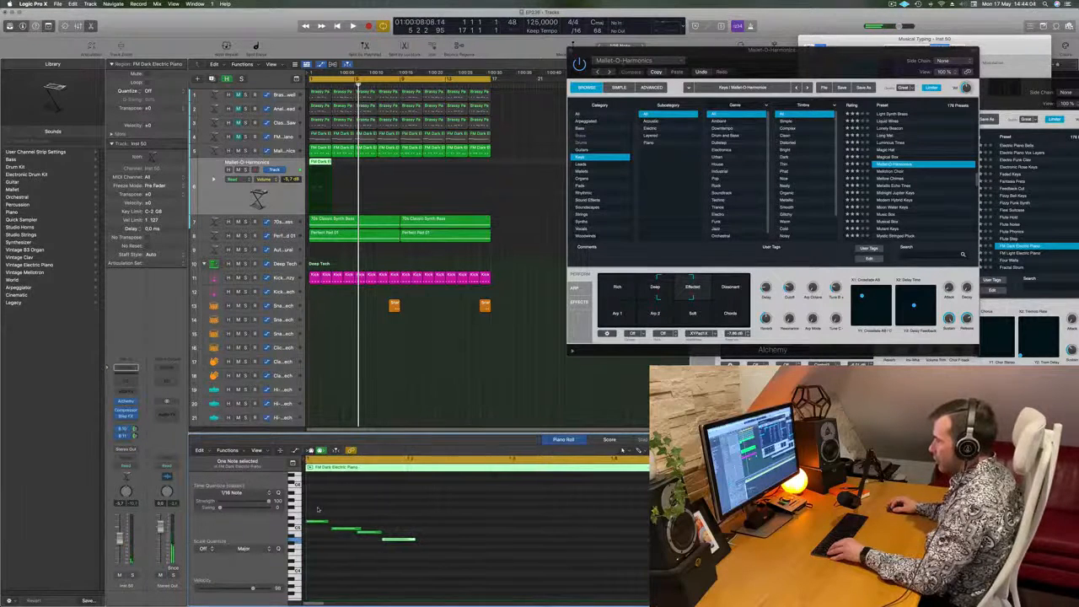
left_click_drag(398, 543, 400, 544)
left_click(413, 540)
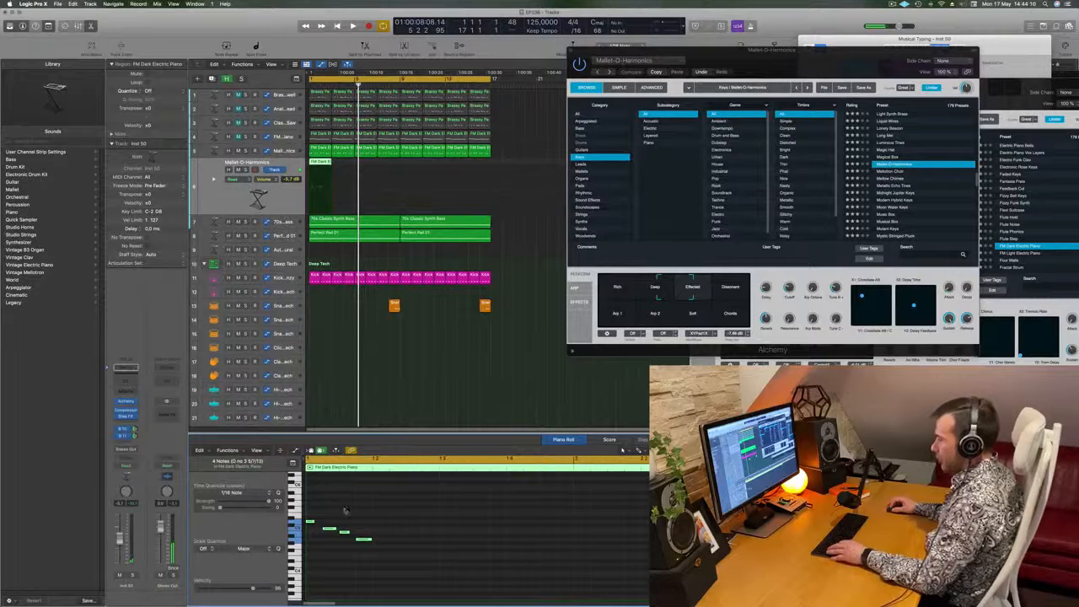
- Copy the four-note descending run to beats 2, 3 and 4 to fill the first bar
left_click(312, 521)
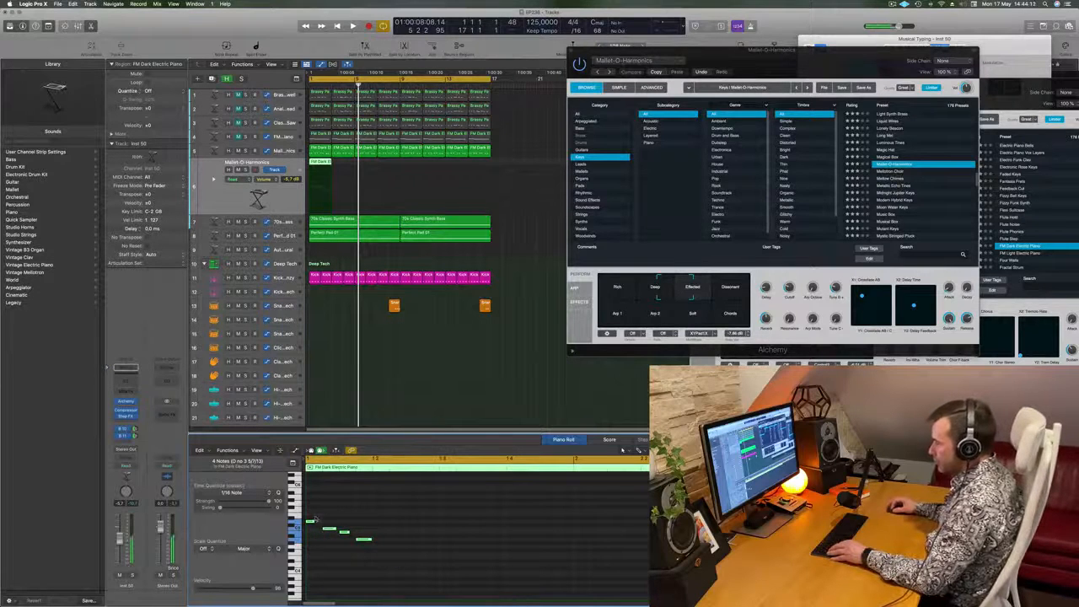
left_click_drag(311, 522, 382, 527)
left_click_drag(311, 523, 445, 523)
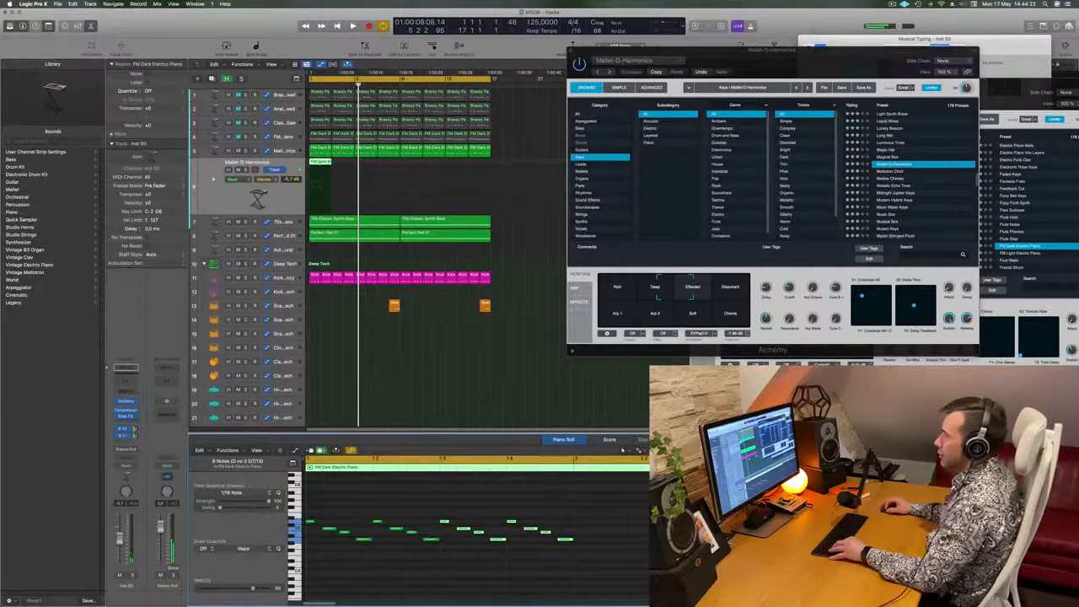
- Cut the new region down to one bar and repeat it across the 16-bar loop
left_click(323, 177)
left_click(354, 170)
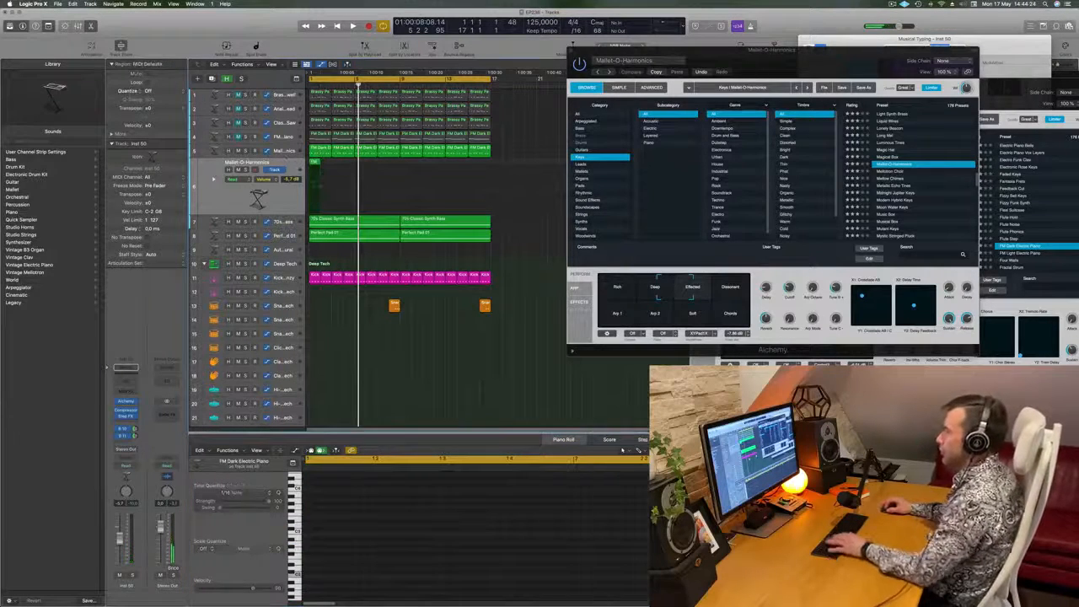
left_click(314, 165)
key("super+r")
key("super+r")
key("super+r")
key("super+r")
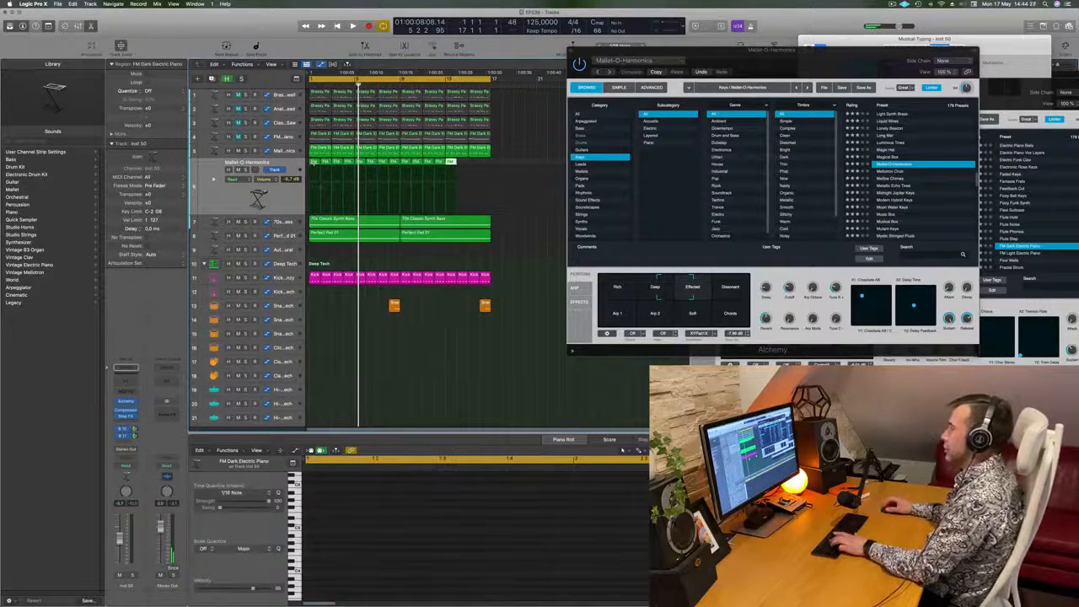
- Lower the new run track's volume to about -11.8 dB while playing the loop from the start
left_click(224, 201)
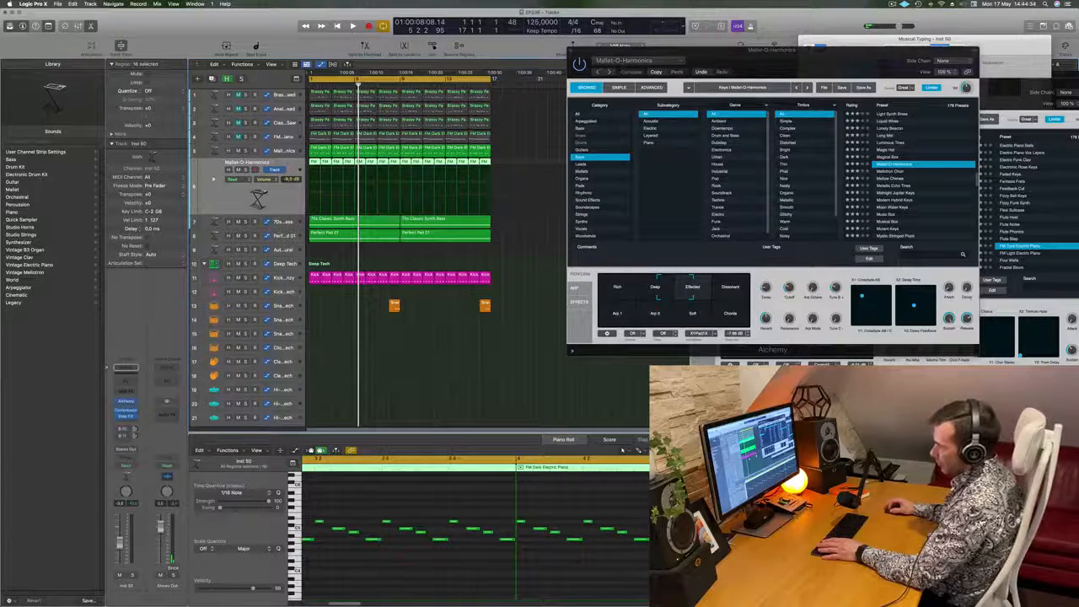
key("space")
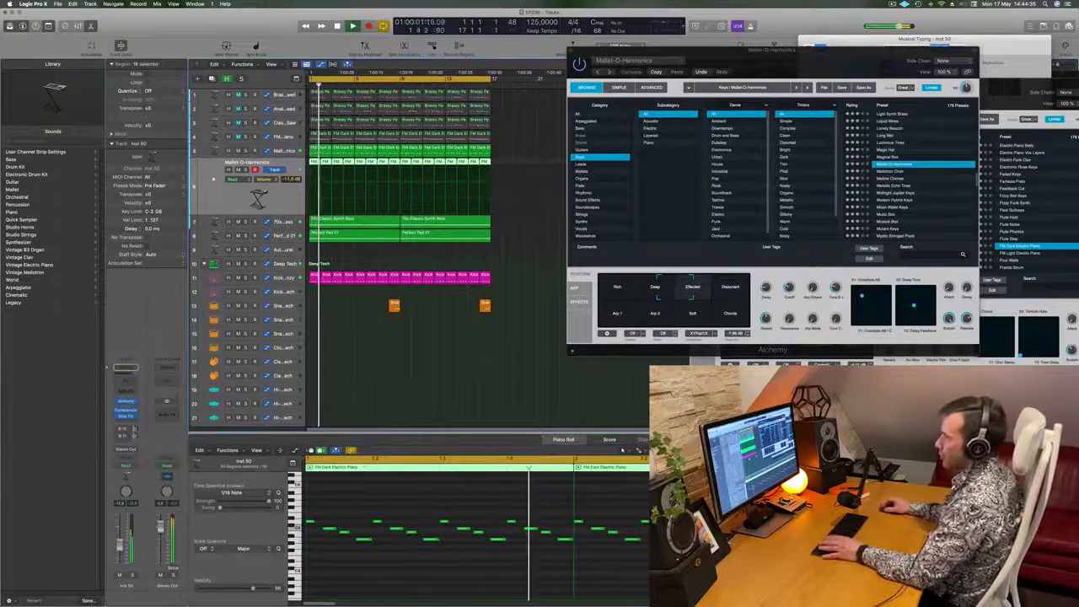
key("space")
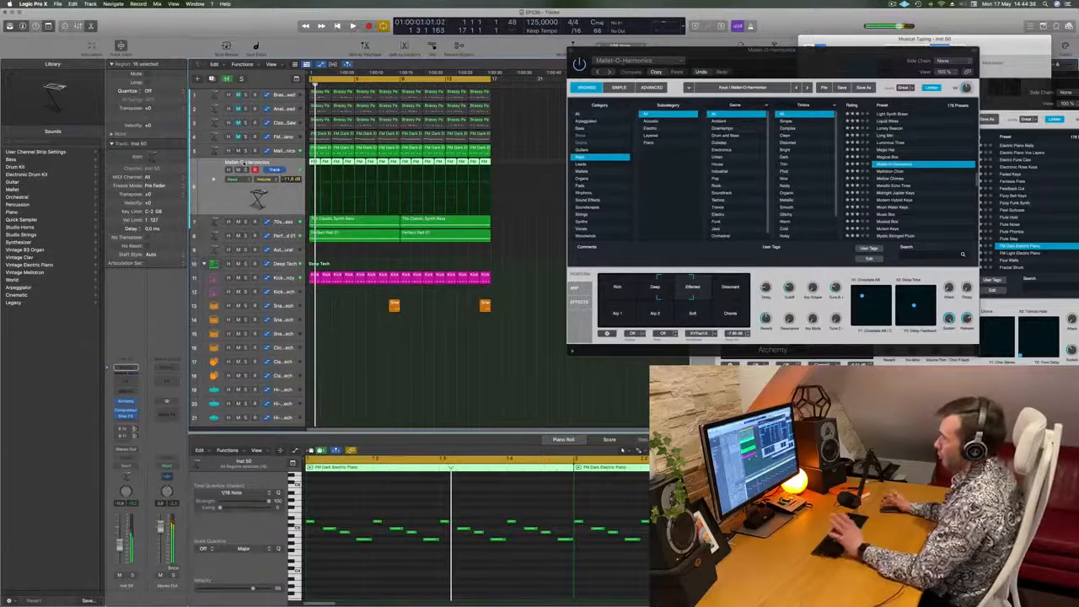
key("space")
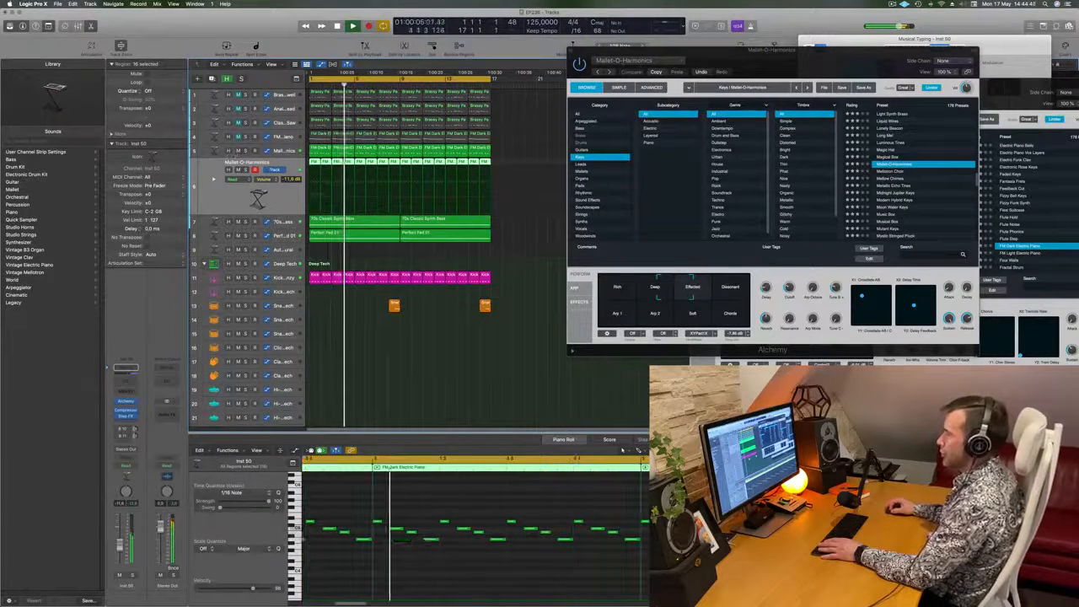
key("Return")
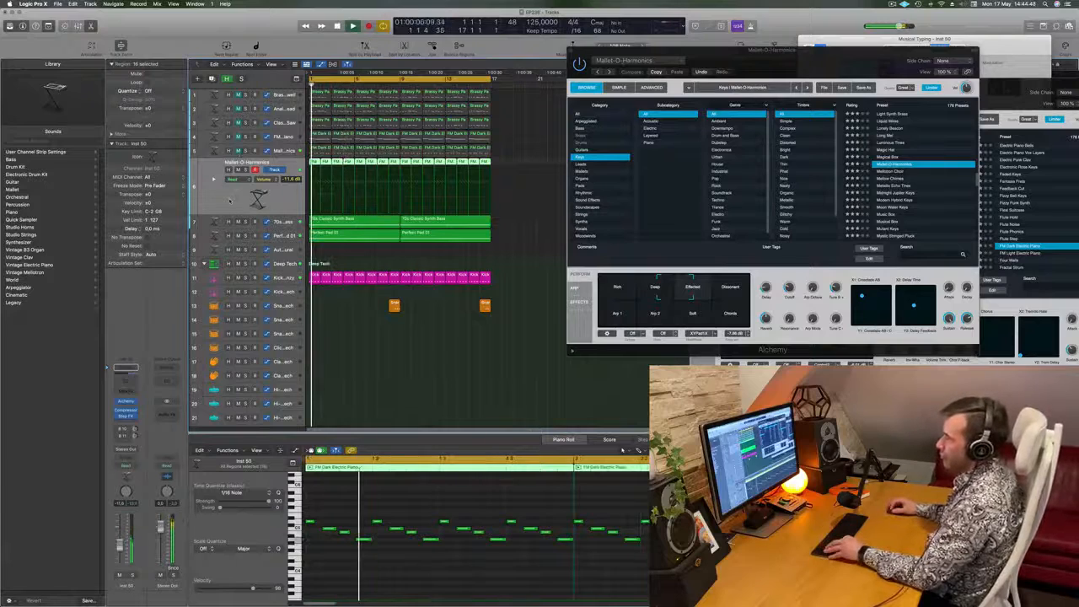
- Open the run track's Alchemy instrument and try the Naive Bells V and Oil Can Keys presets
left_click(127, 402)
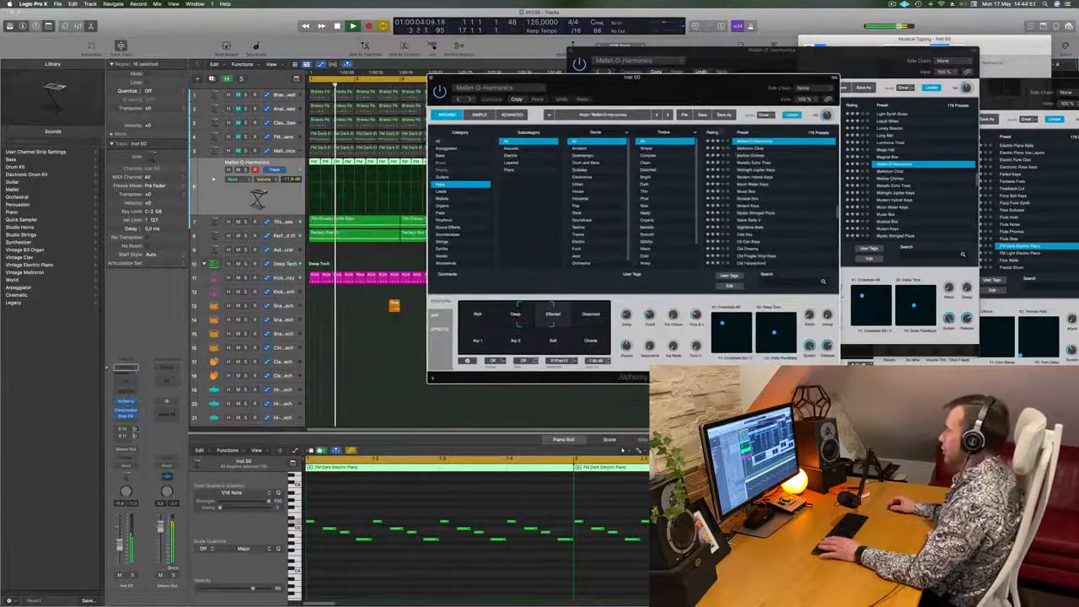
left_click(752, 205)
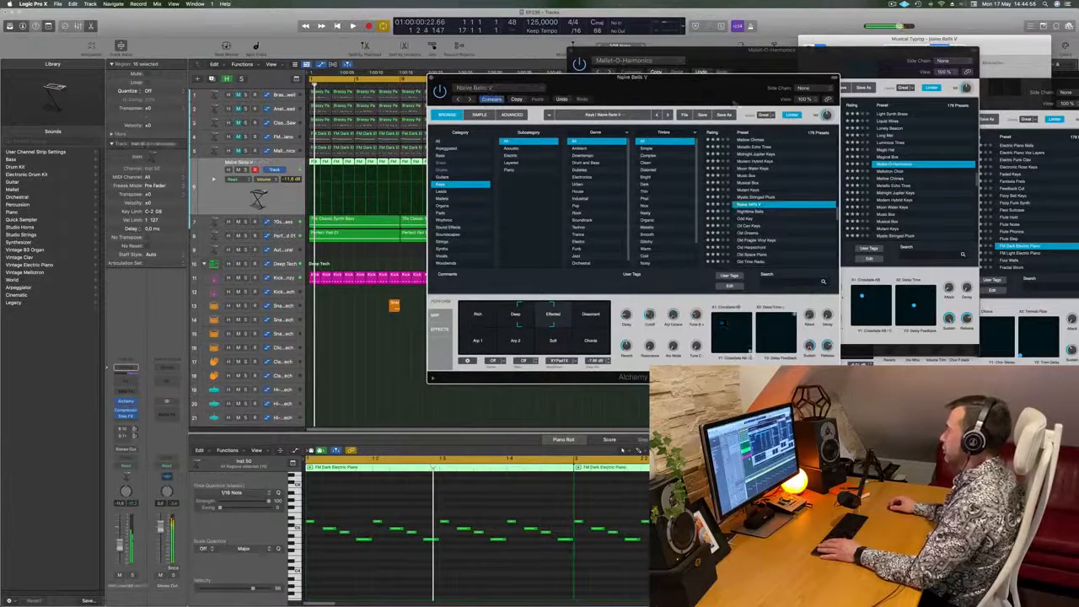
left_click_drag(700, 91, 664, 88)
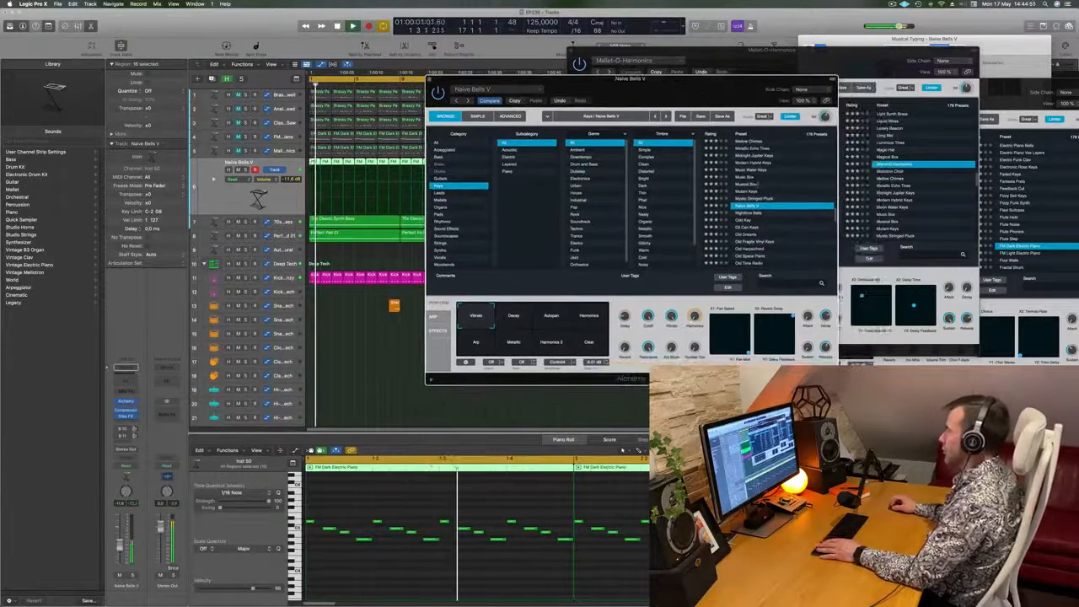
left_click(755, 228)
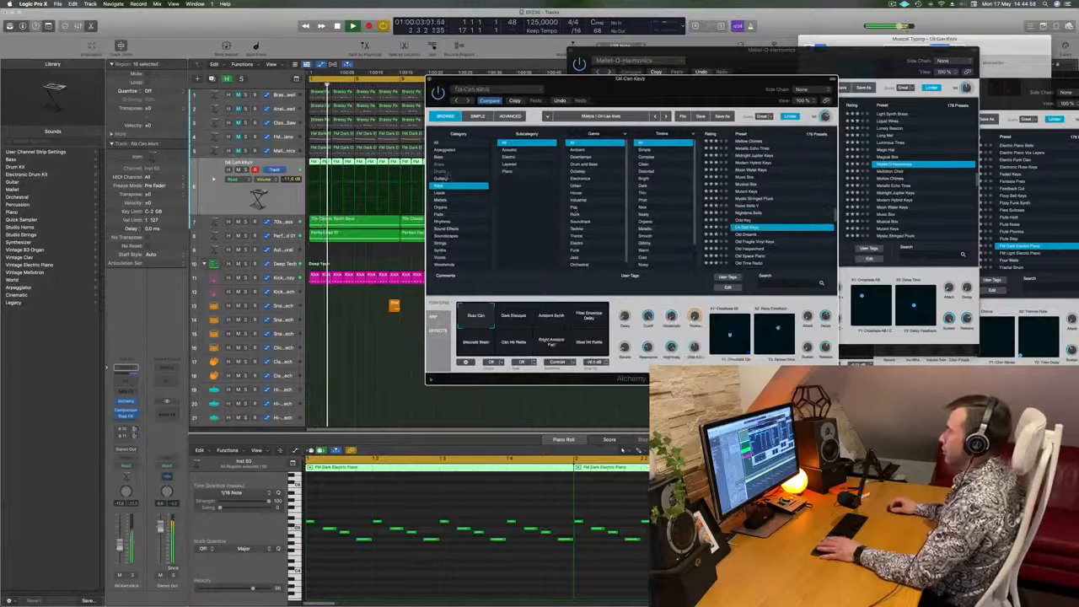
- Switch Alchemy's preset browser to Guitars, load 12 String Split and audition its Delay and Muffled Delay snapshots during playback
key("space")
left_click(442, 179)
scroll(780, 219, "down", 5)
scroll(780, 219, "up", 5)
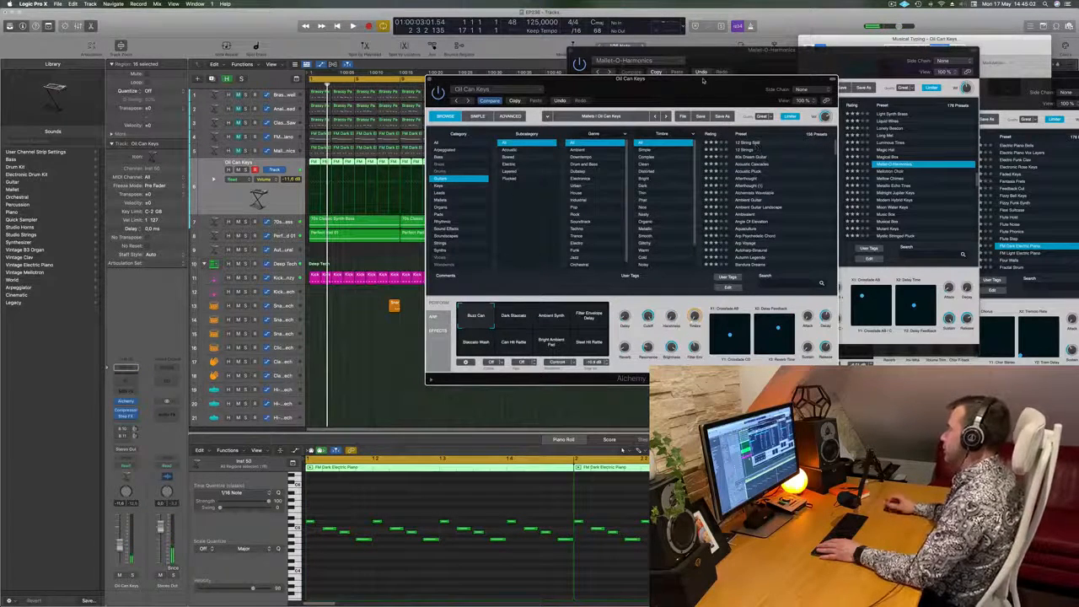
mouse_move(692, 82)
left_mouse_down()
mouse_move(704, 87)
mouse_move(656, 97)
mouse_move(688, 97)
left_mouse_up()
left_click(761, 147)
key("space")
left_click(526, 327)
left_click(570, 335)
left_click(529, 332)
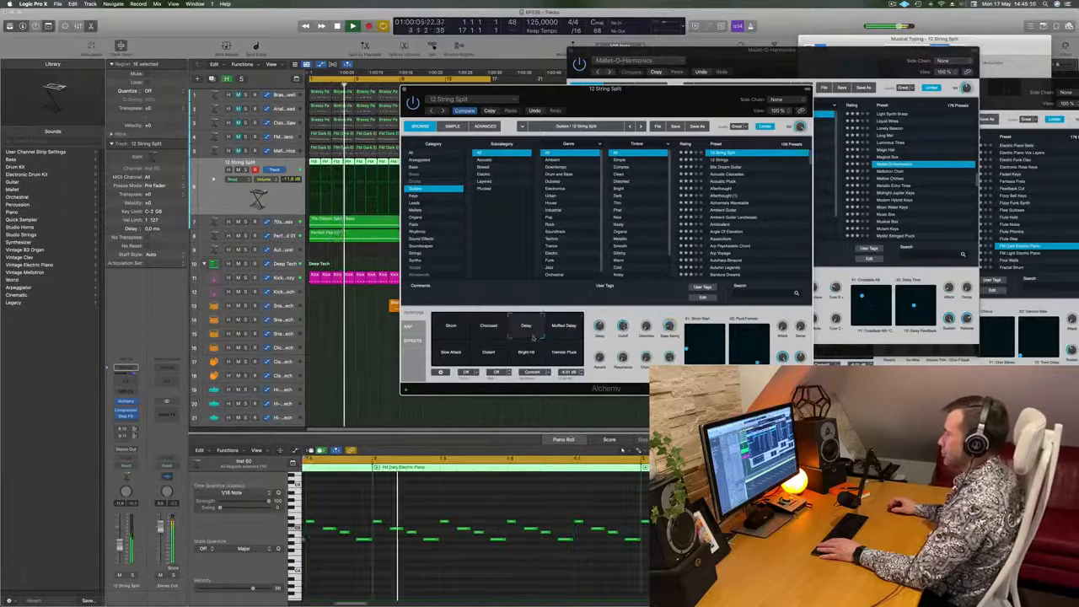
- Transpose all notes of the run layer's regions down one octave
left_click(477, 507)
key("super+a")
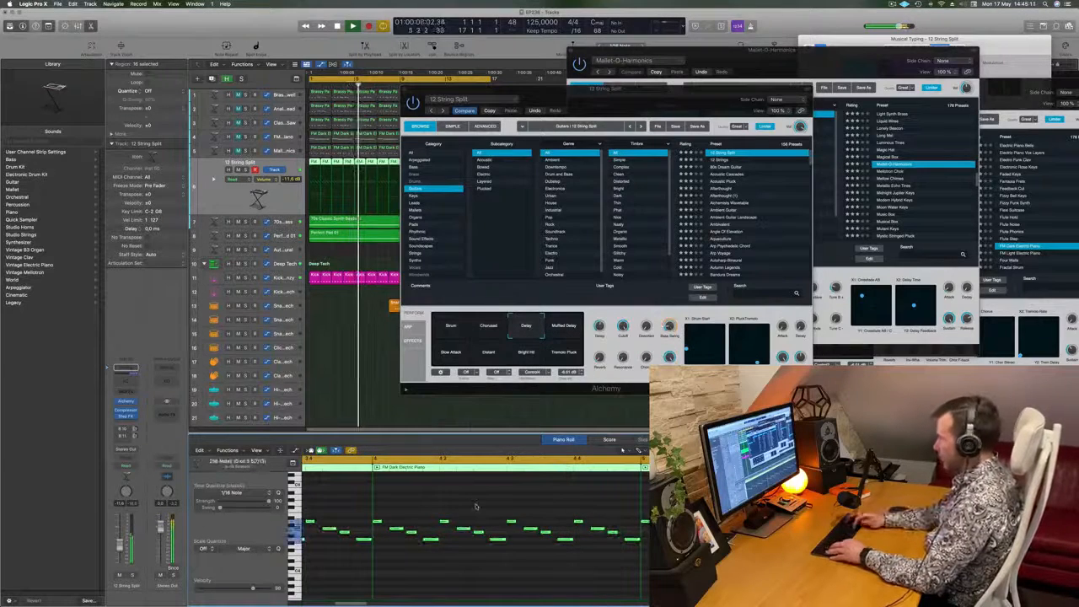
key("alt+shift+Down")
- Audition the Distant and Slow Attack snapshots of the 12 String Split preset
left_click_drag(676, 99, 704, 153)
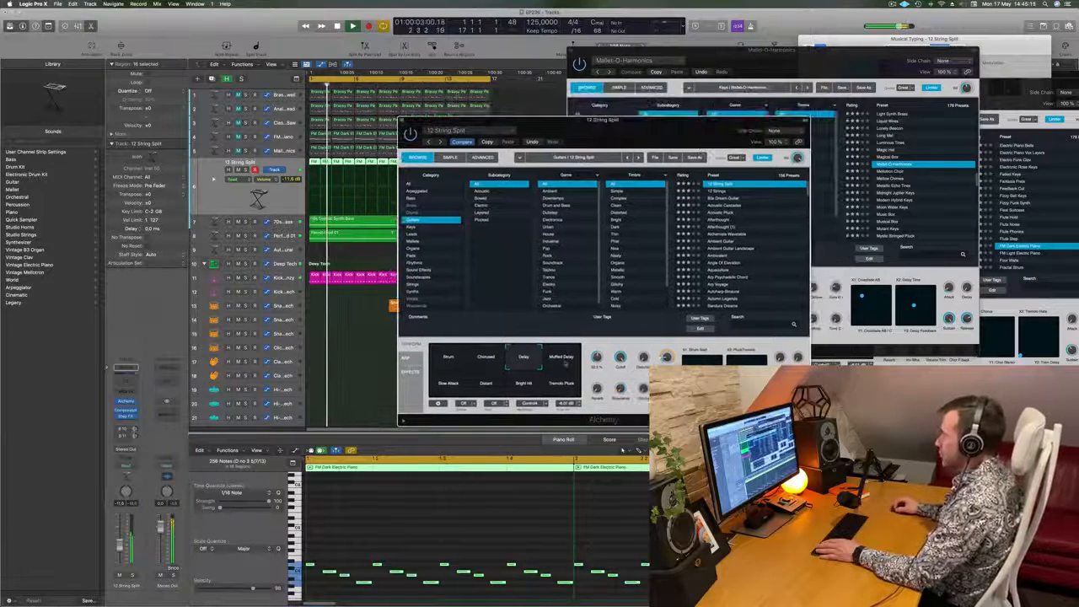
left_click(483, 391)
left_click(455, 392)
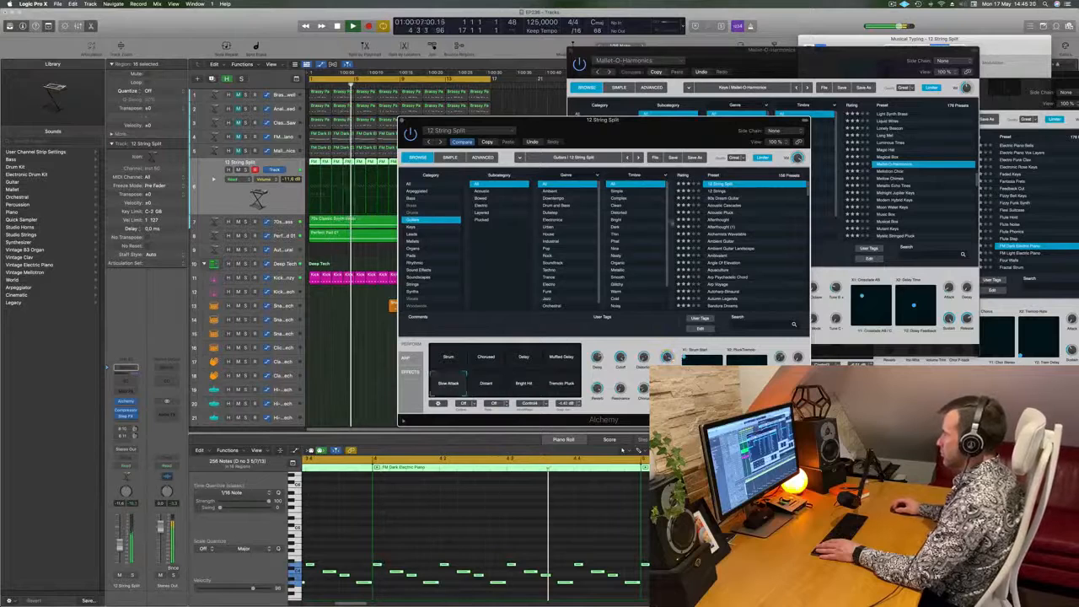
- Audition the guitar presets from 12 Strings through 80s Dream Guitar, Acoustic Pluck and Ambient Guitar to Angle Of Elevation during playback
left_click(719, 193)
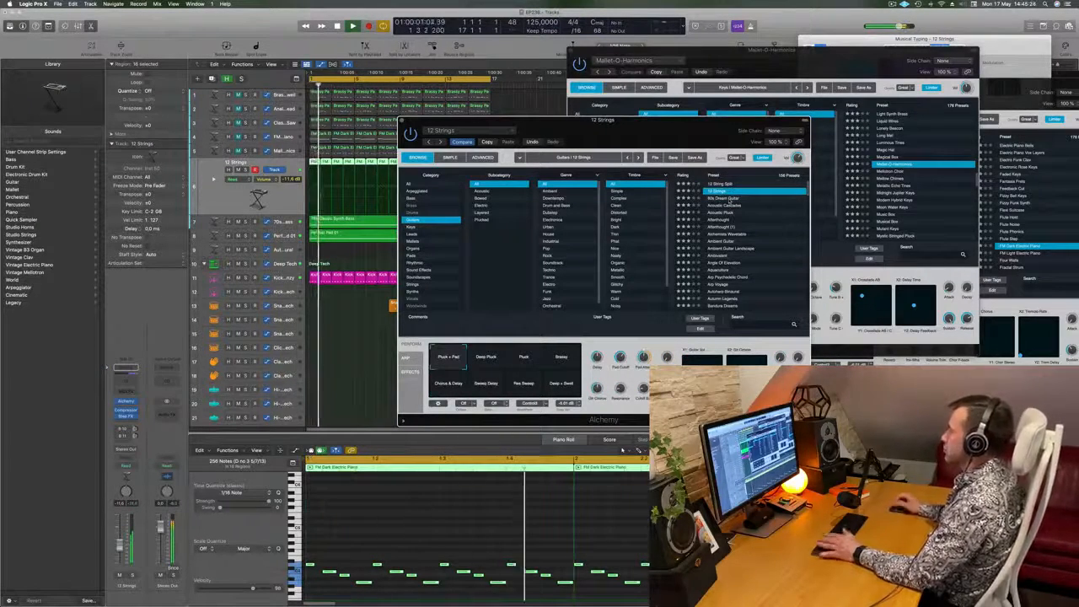
left_click(727, 199)
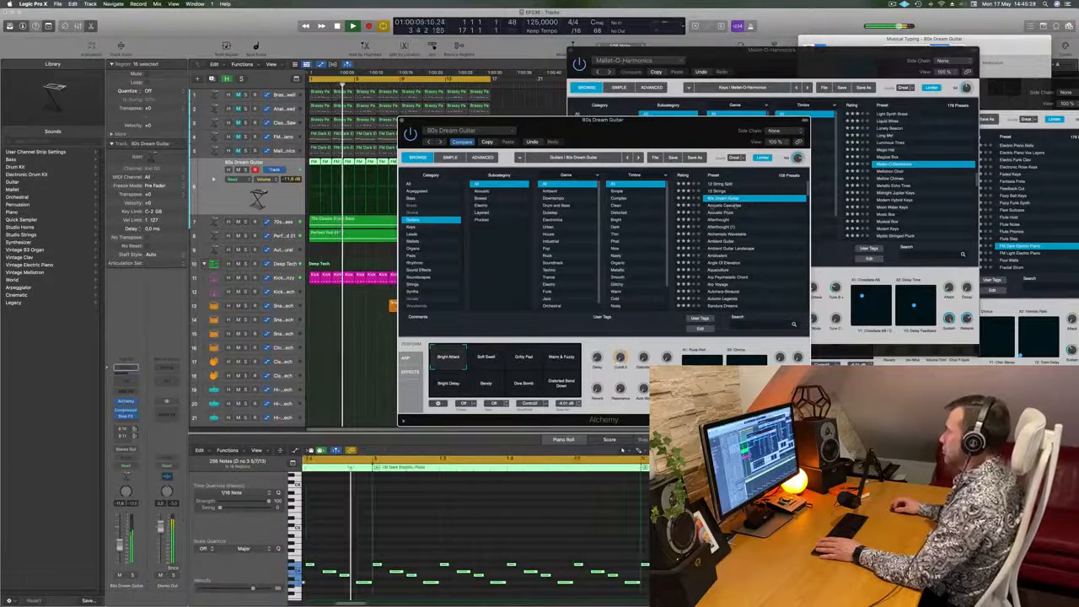
left_click(724, 207)
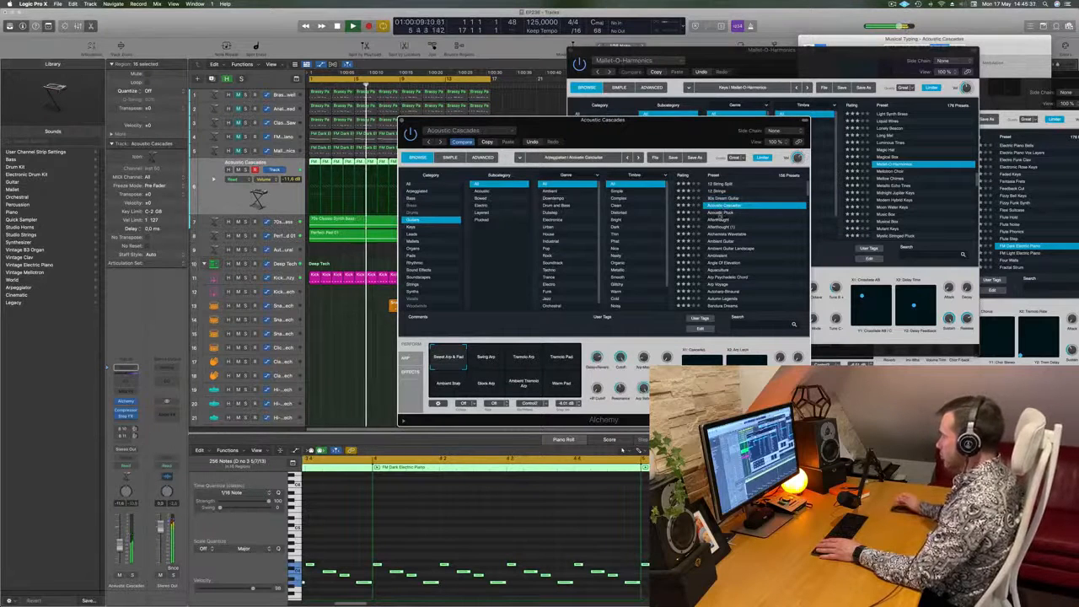
left_click(719, 213)
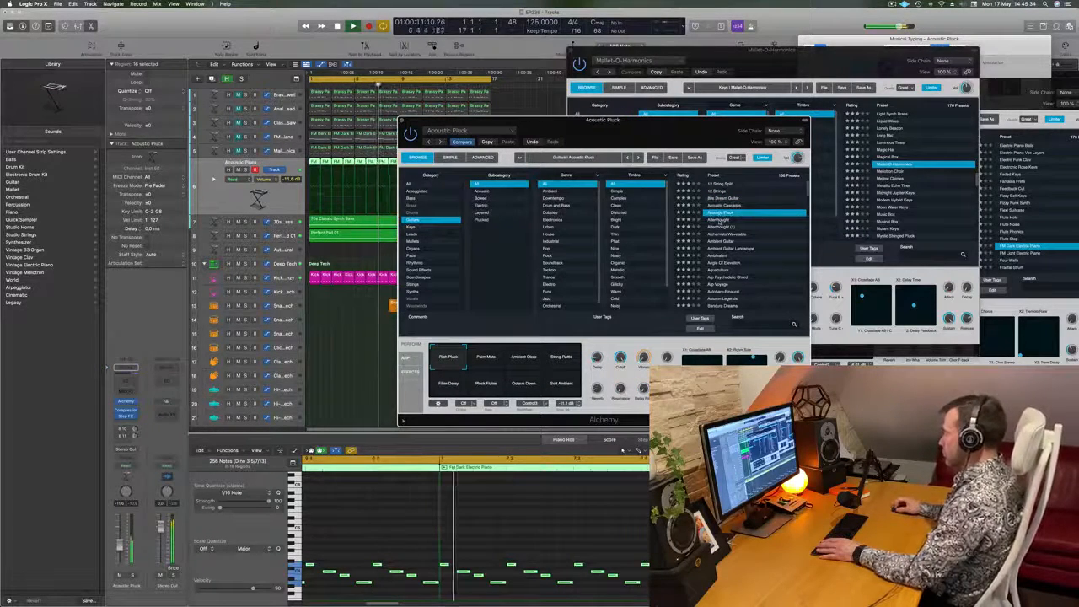
left_click(718, 220)
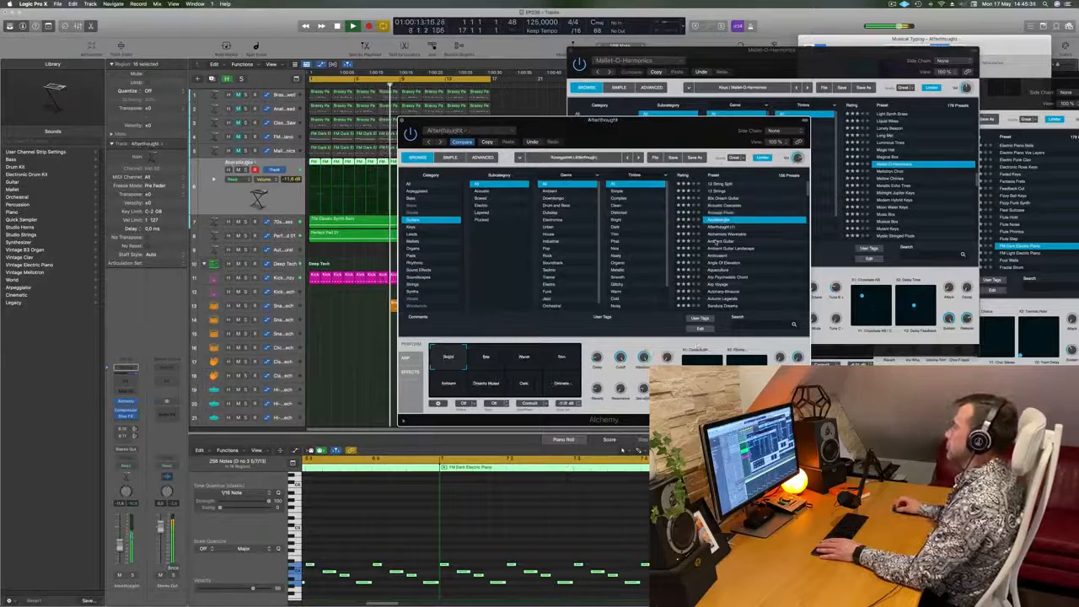
left_click(715, 242)
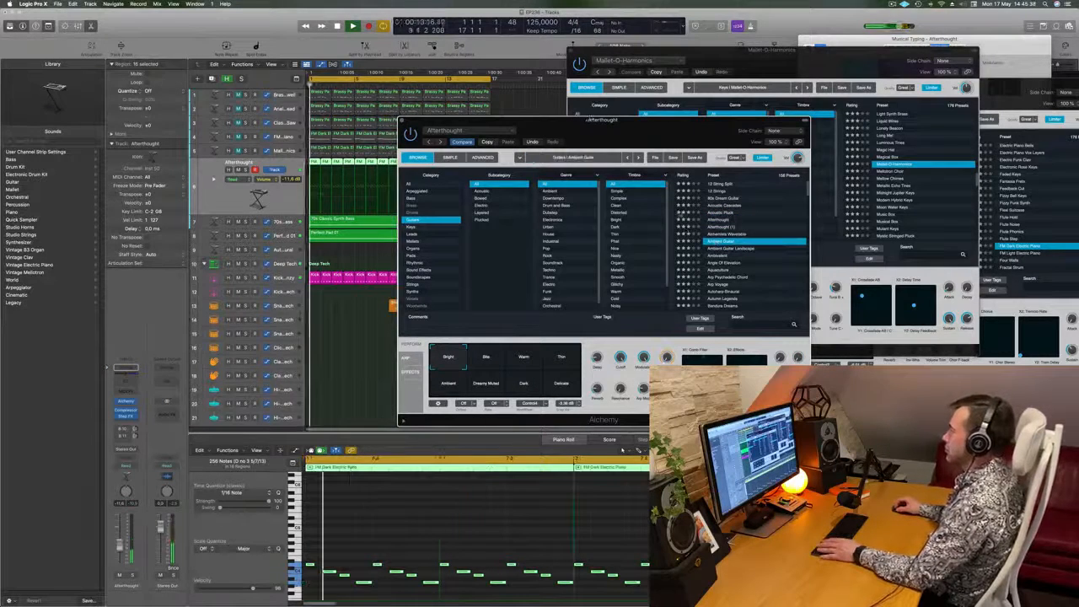
scroll(725, 242, "down", 1)
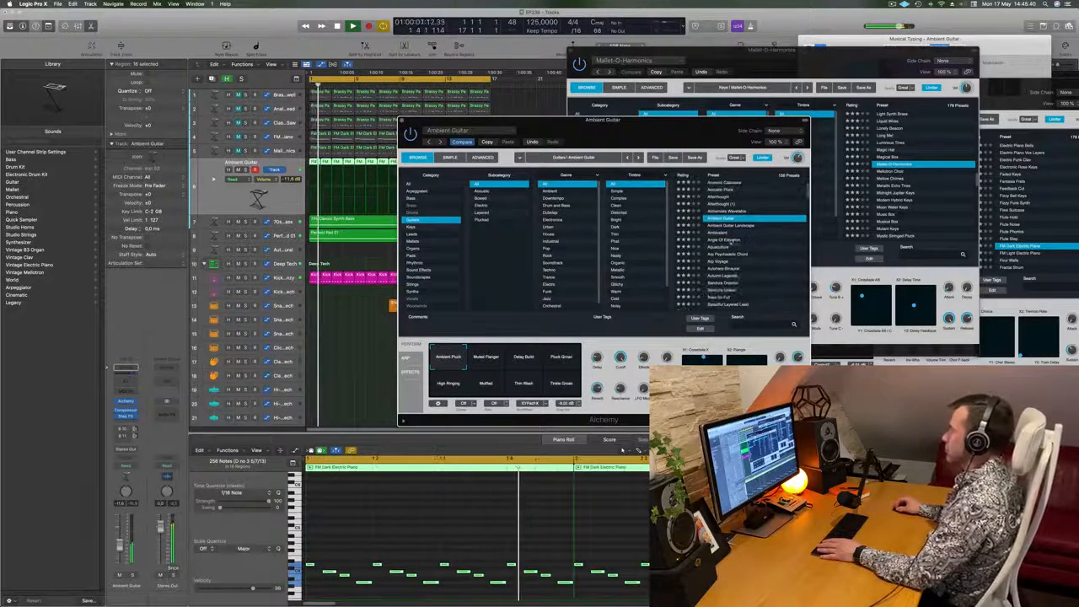
left_click(727, 240)
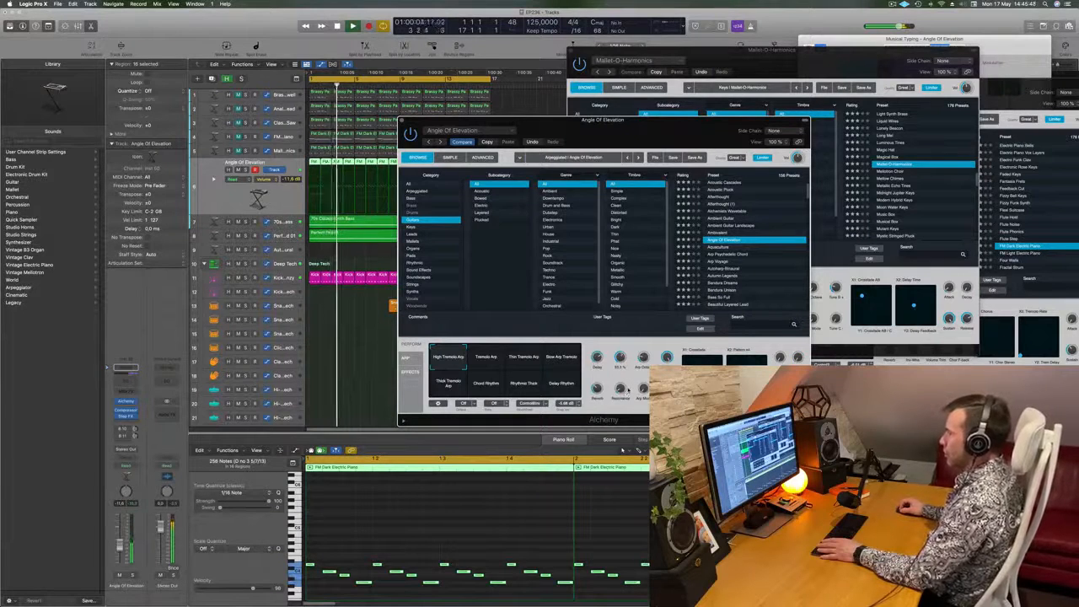
- Bypass the Step FX effect on the run track and load Alchemy's Bandura Dreams preset
left_click(118, 418)
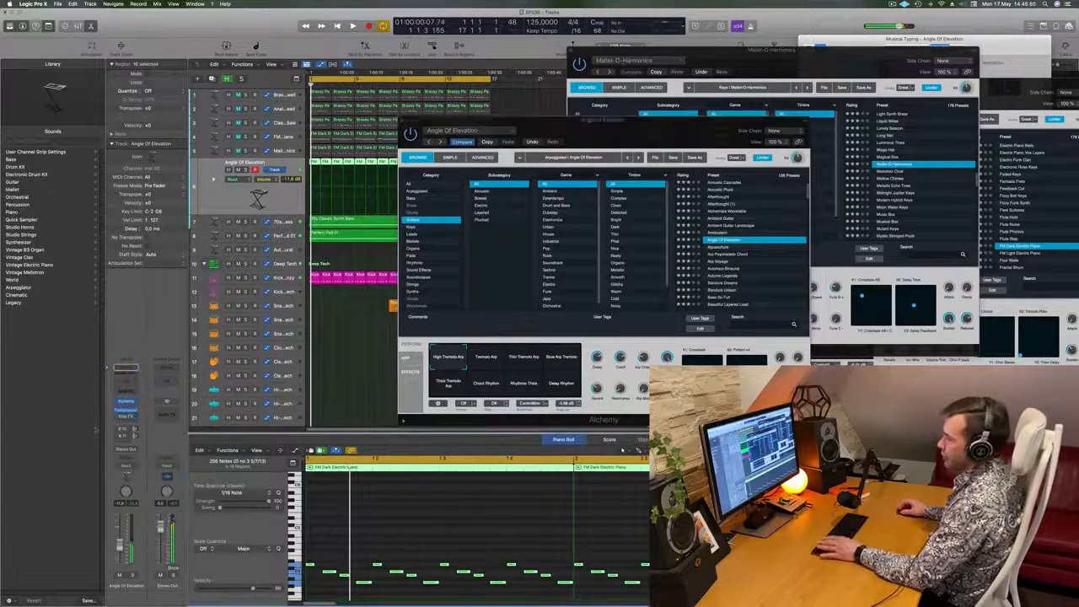
left_click_drag(585, 132, 565, 118)
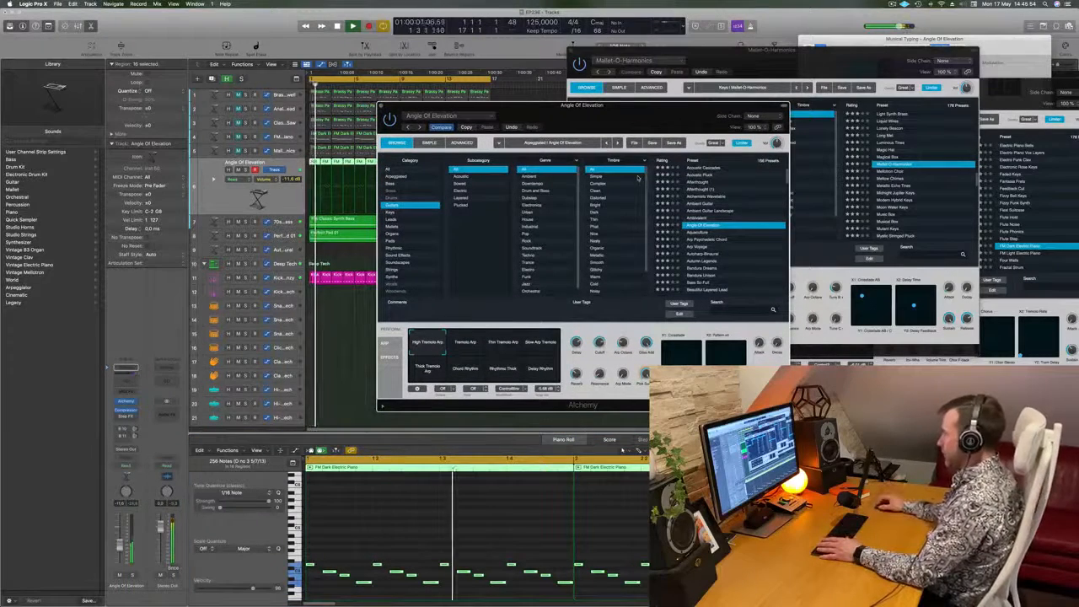
scroll(730, 244, "down", 1)
scroll(739, 247, "down", 3)
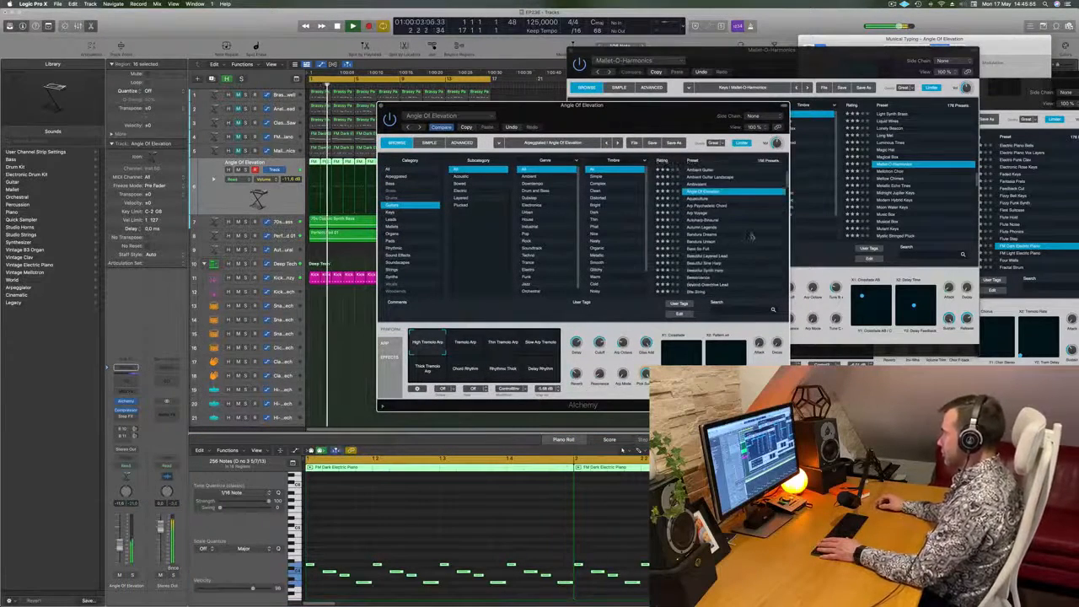
left_click(705, 235)
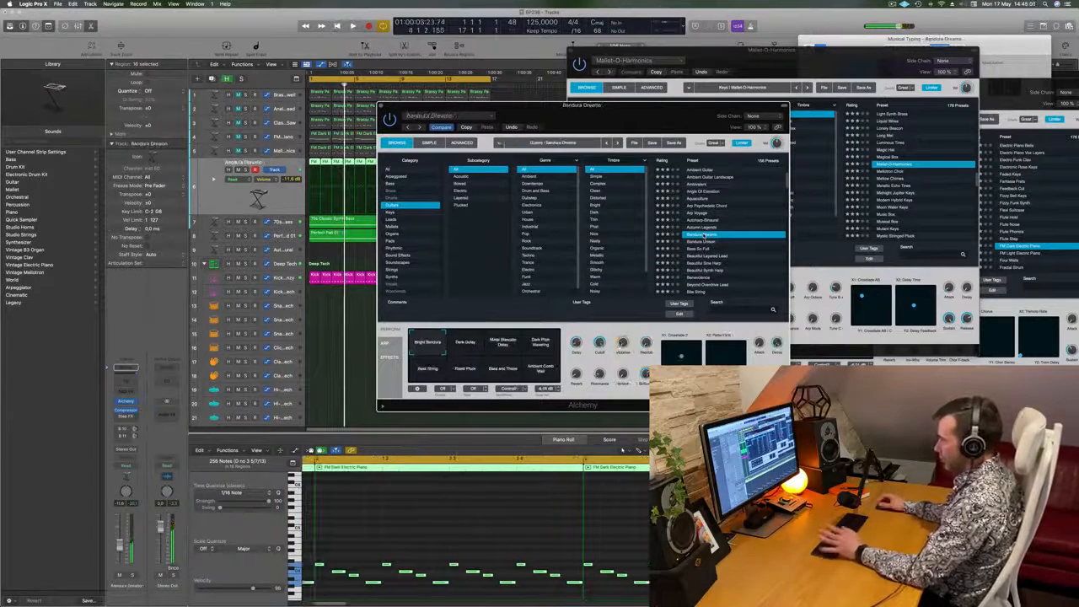
- Play the loop and compare all the Bandura Dreams snapshots, ending on Bright Bandura
key("space")
left_click_drag(596, 105, 650, 105)
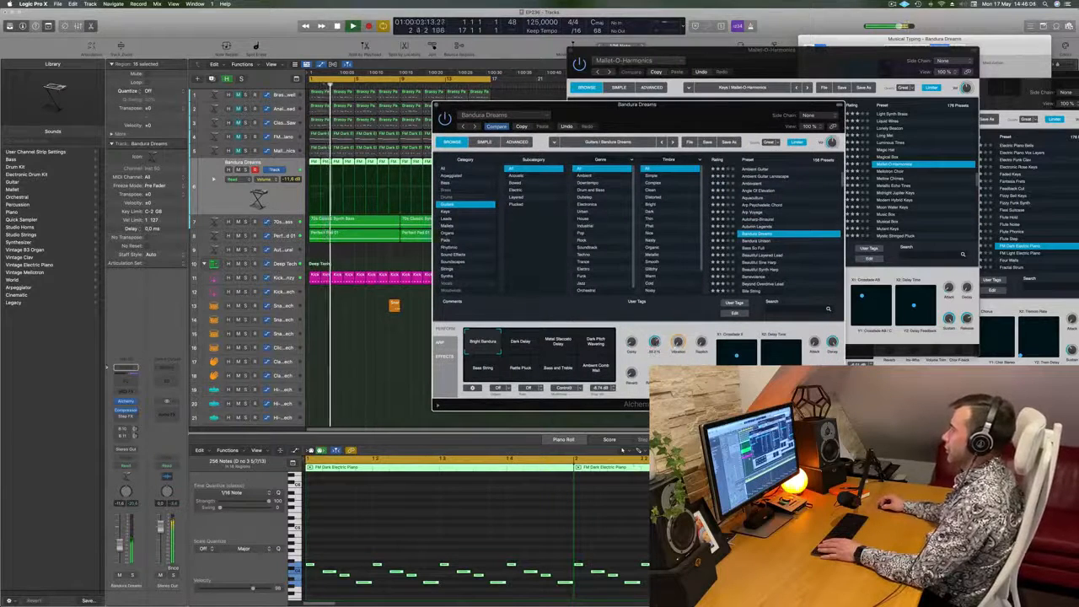
left_click(529, 347)
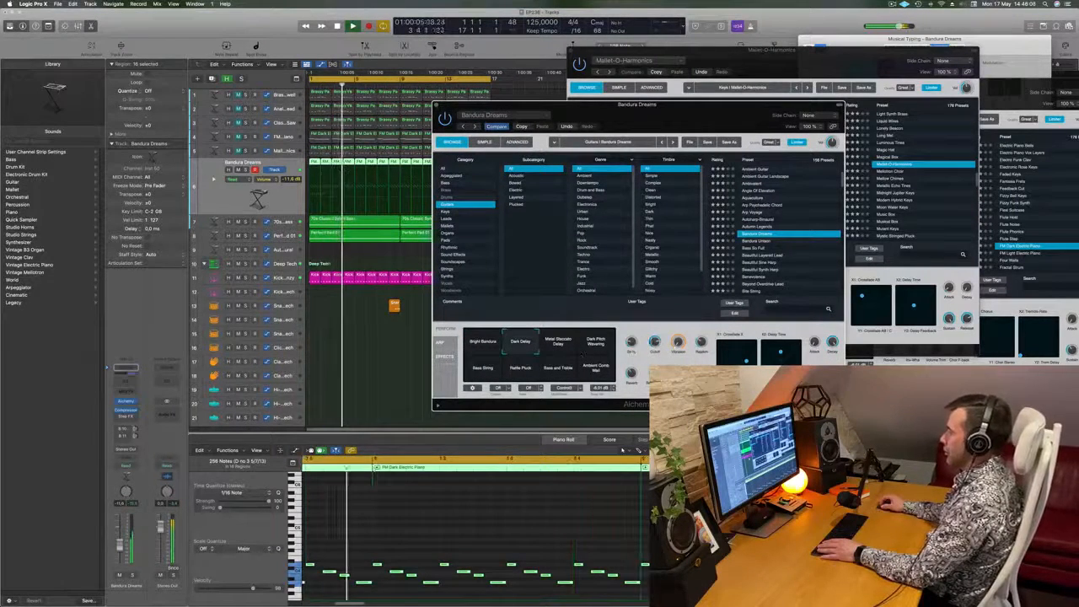
left_click(558, 343)
left_click(595, 343)
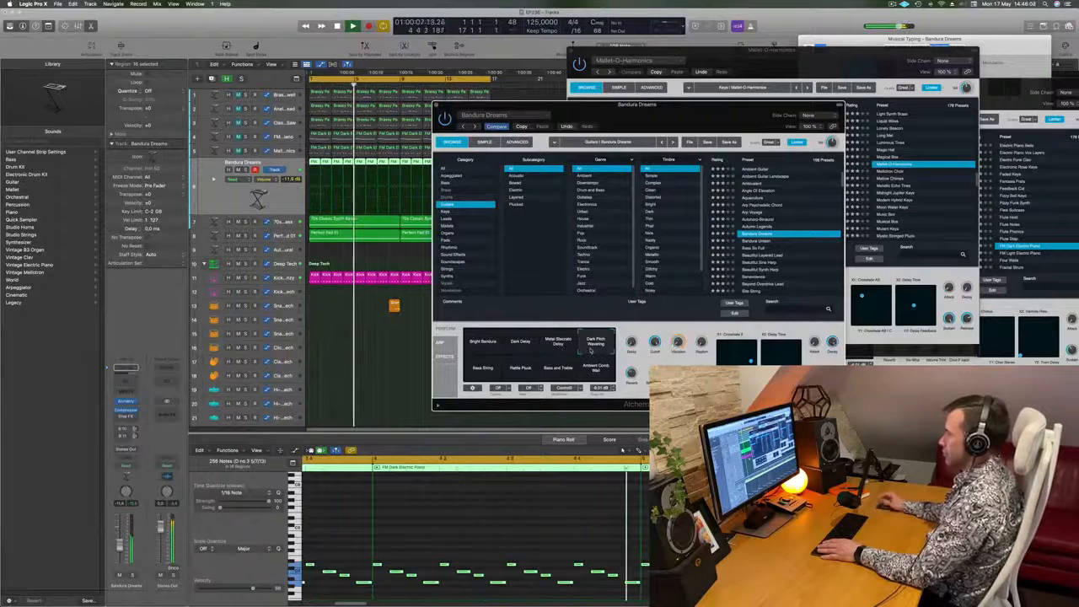
left_click(482, 372)
left_click(527, 377)
left_click(558, 375)
left_click(595, 373)
left_click(485, 344)
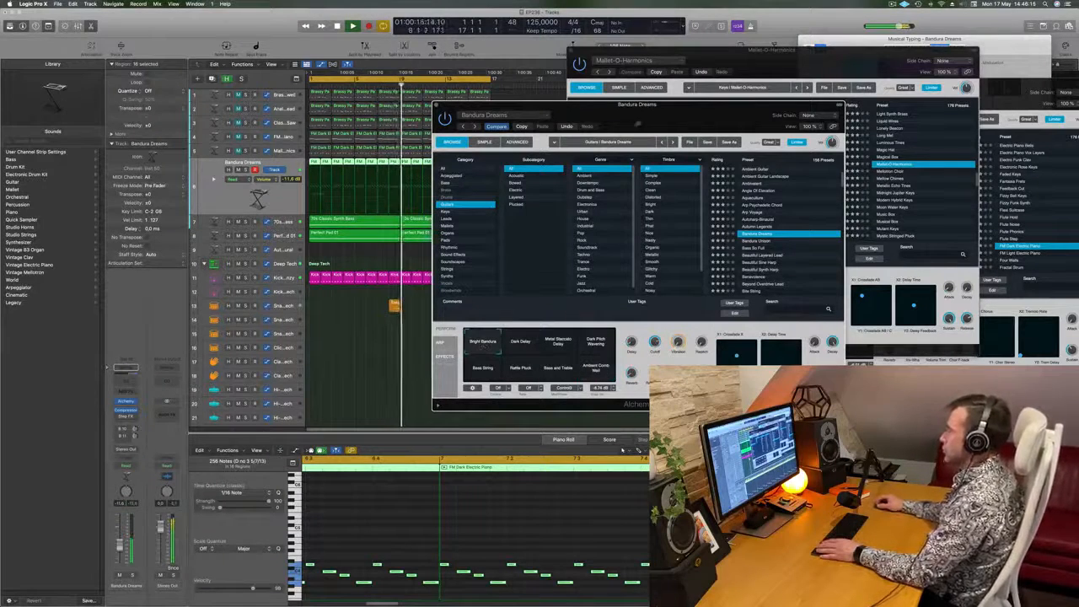
- Raise the run track's volume and its sends to the Bus 10 reverb and Bus 11 delay while replaying the loop from the start
left_click_drag(636, 125, 655, 112)
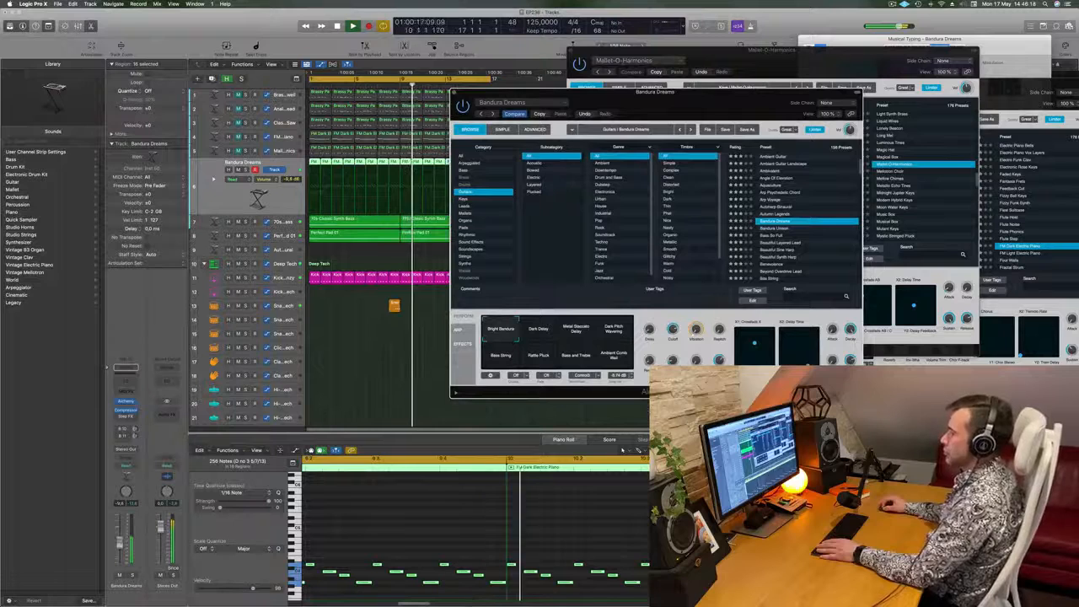
left_click(135, 430)
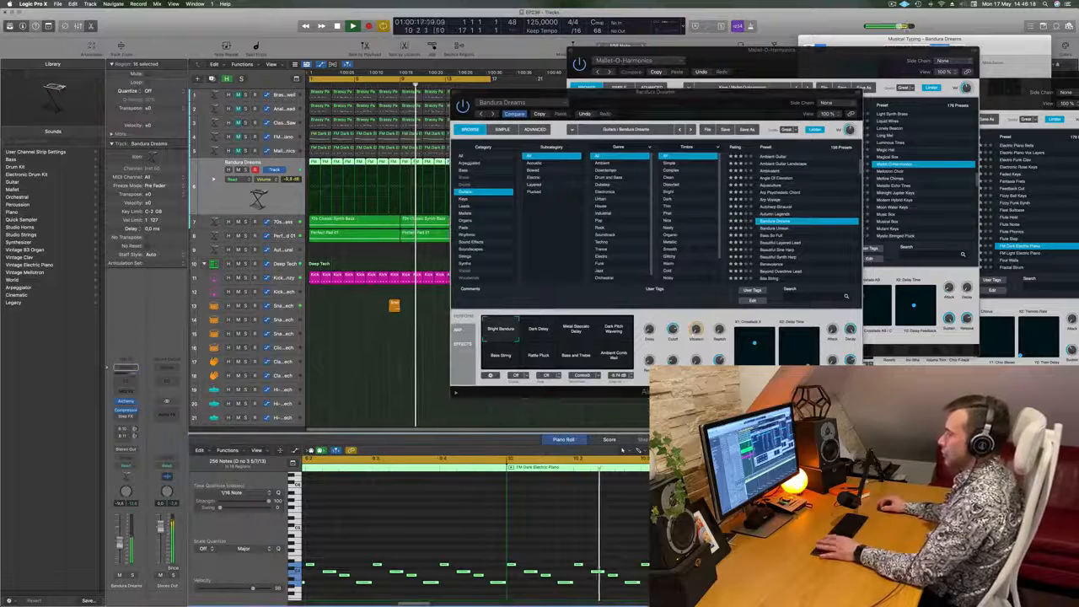
left_click(135, 430)
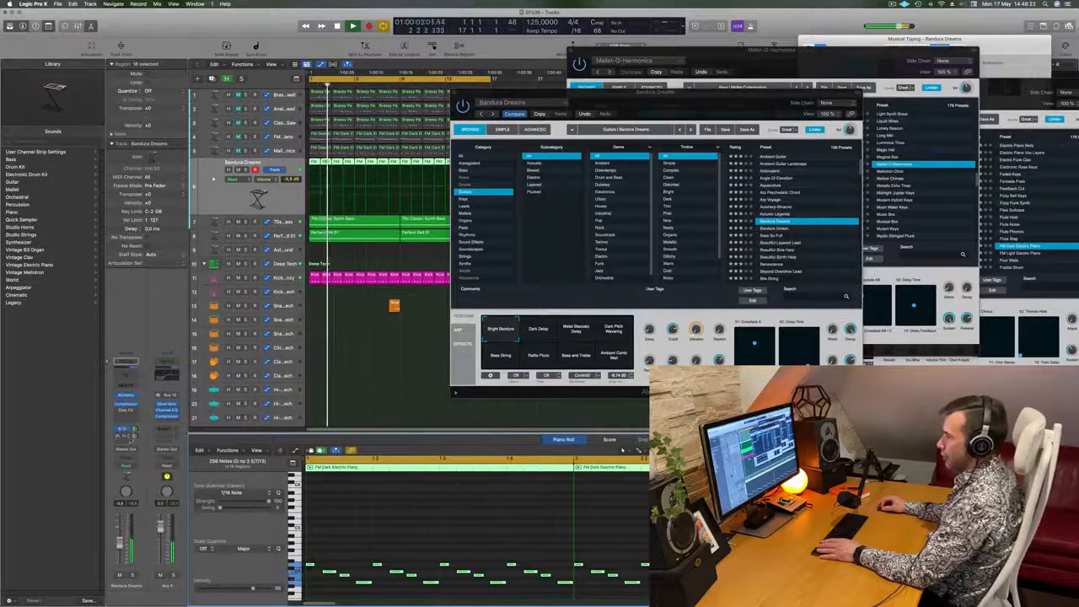
key("Return")
left_click_drag(685, 92, 794, 149)
key("Return")
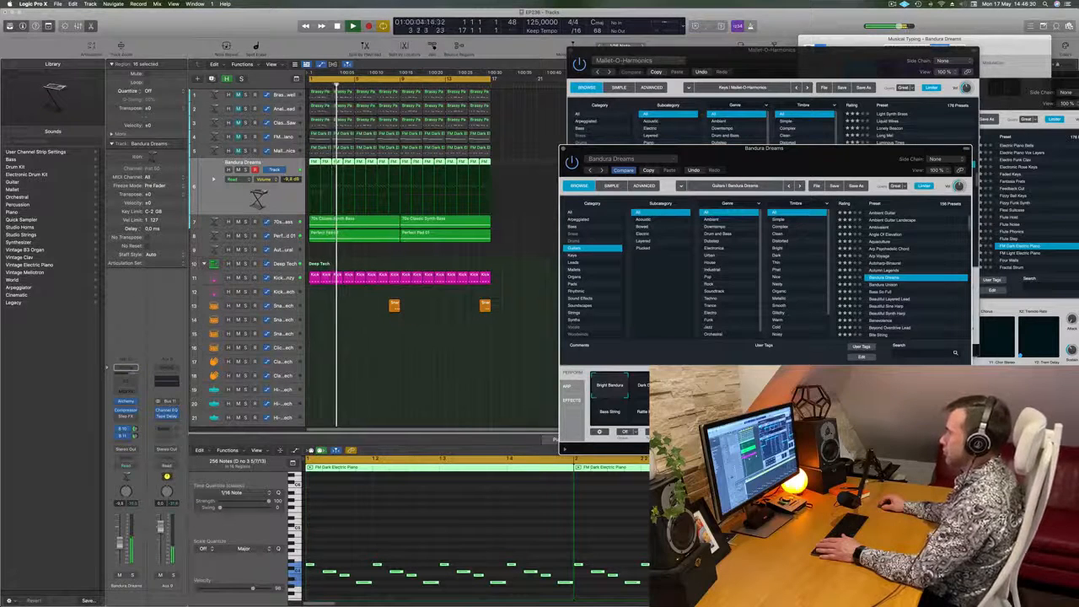
key("Return")
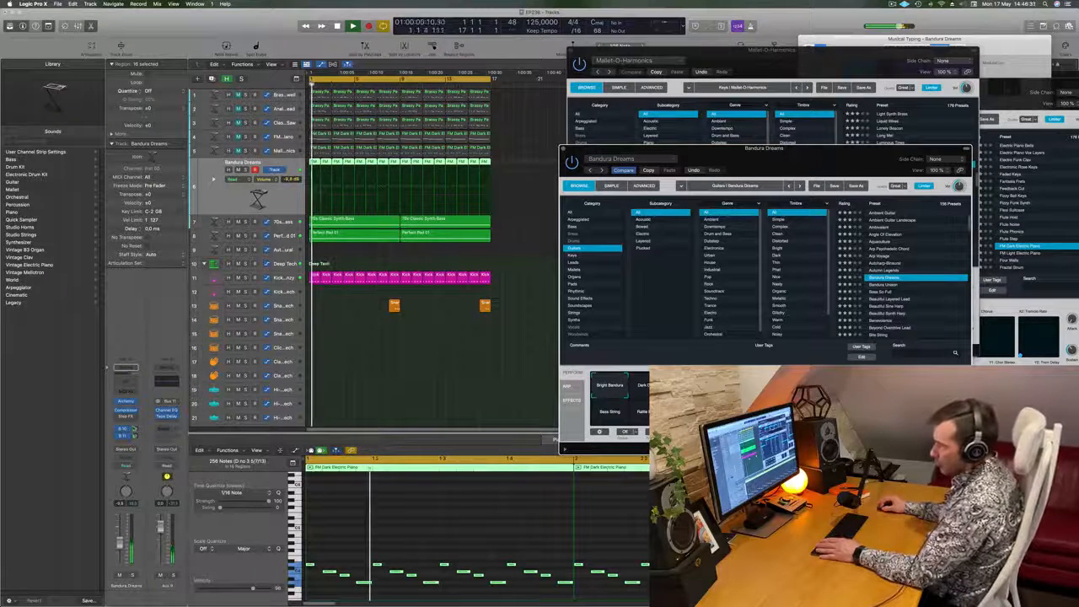